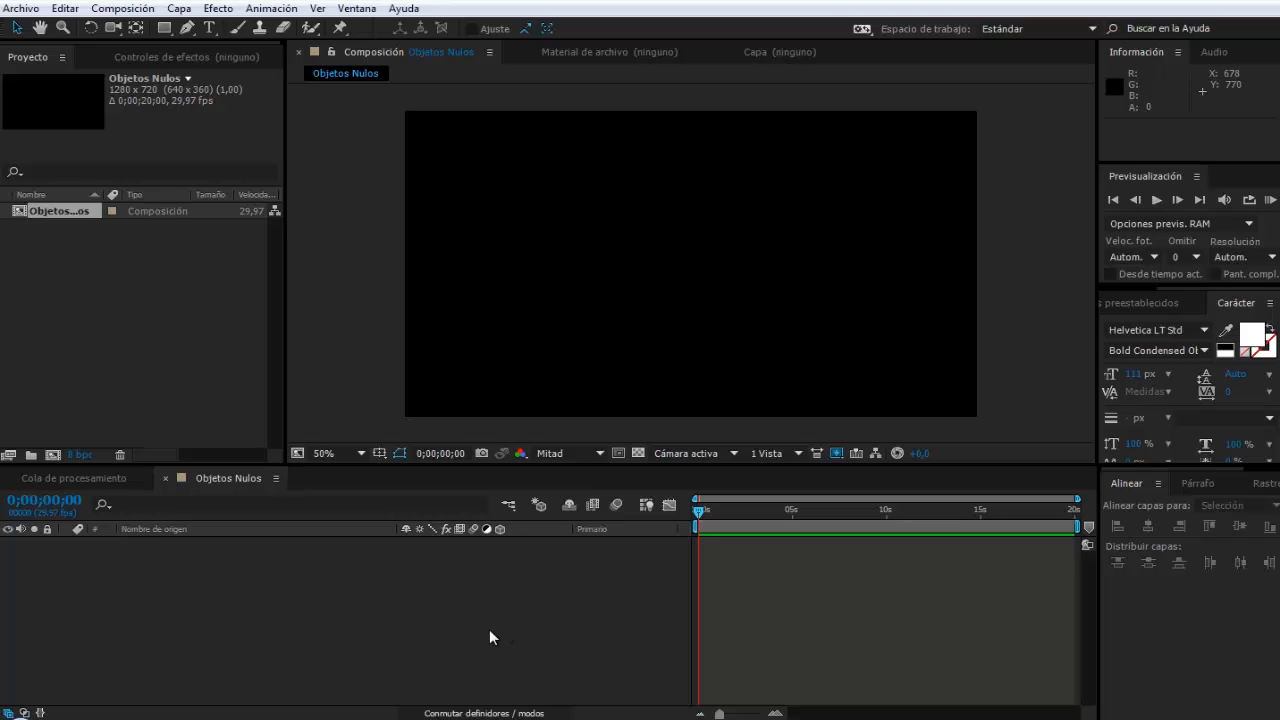
pyautogui.click(431, 608)
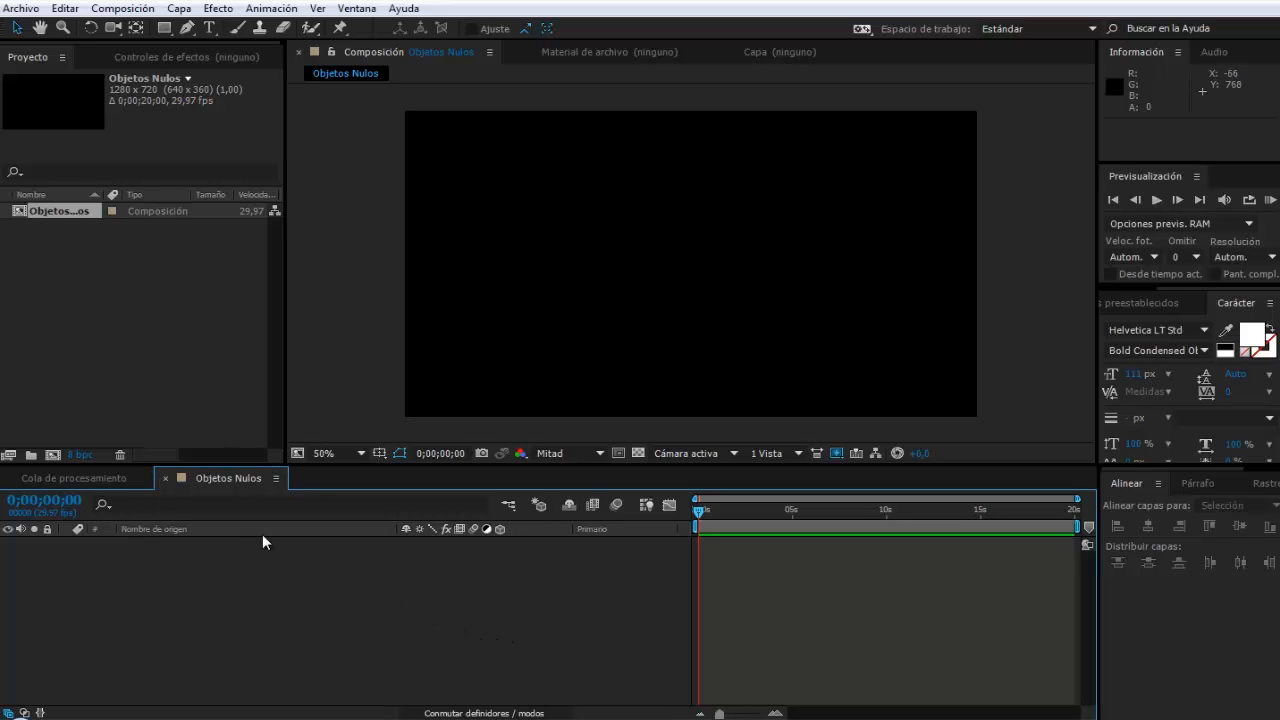
pyautogui.click(122, 8)
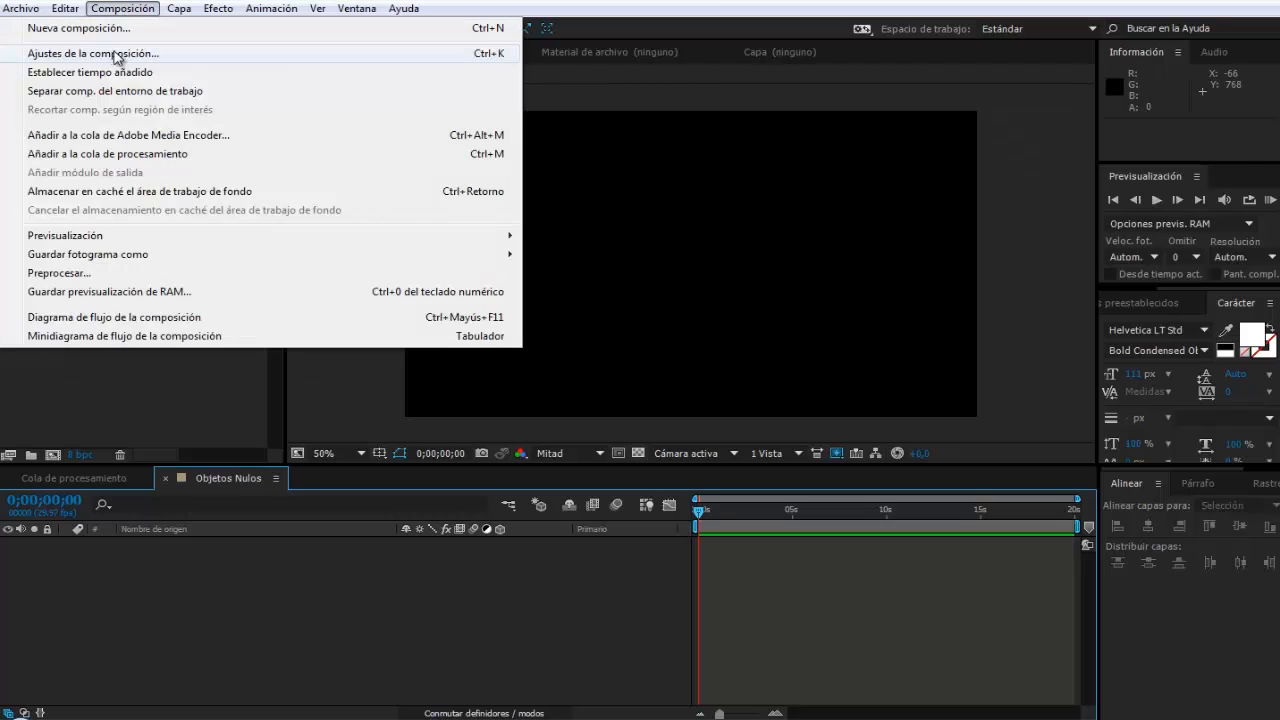
pyautogui.click(745, 560)
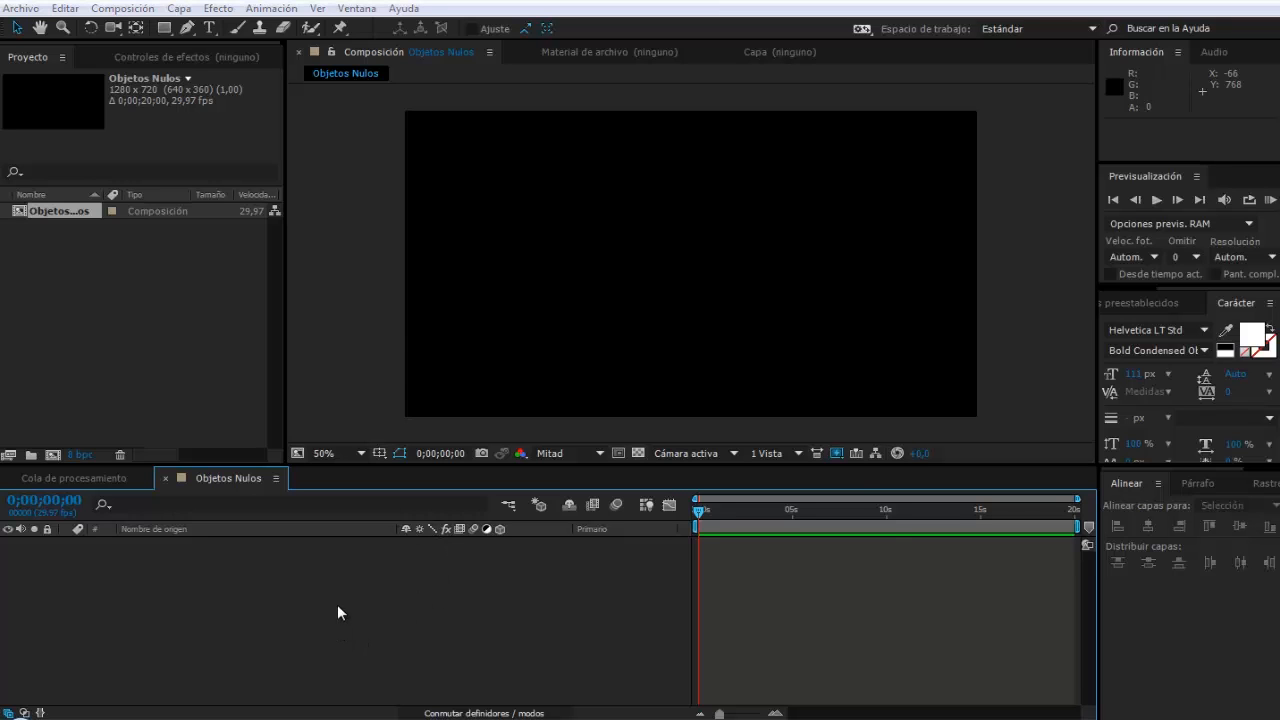
# Step: Create a white (FFFFFF) solid layer of 1280 × 720 px in the Objetos Nulos composition
pyautogui.hotkey('ctrl', 'y')
pyautogui.click(624, 465)
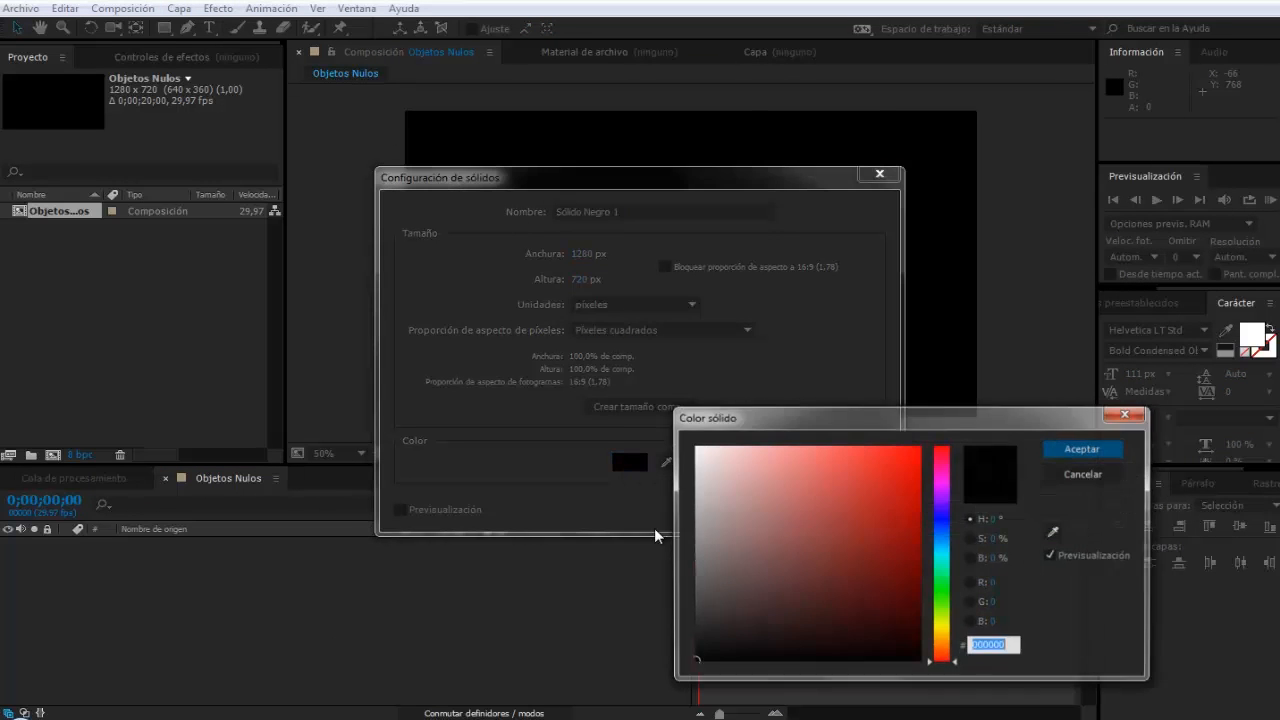
pyautogui.write('FFFFFF')
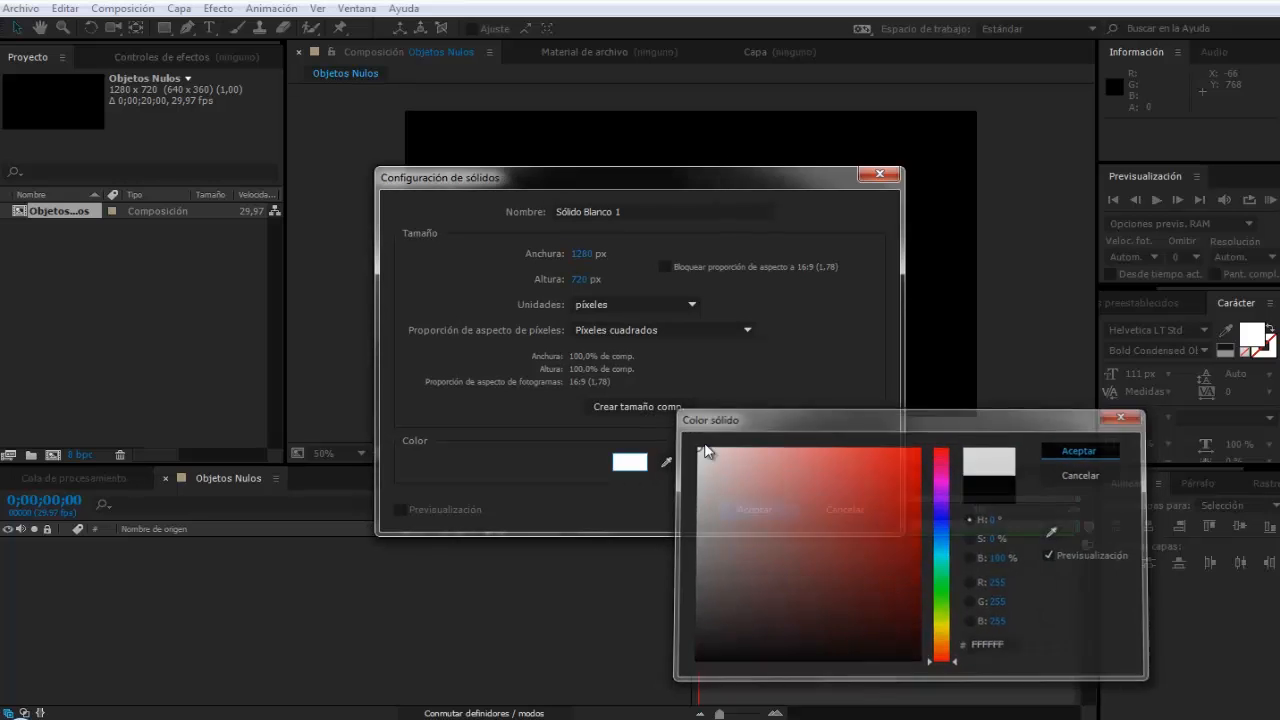
pyautogui.click(1081, 448)
pyautogui.click(768, 513)
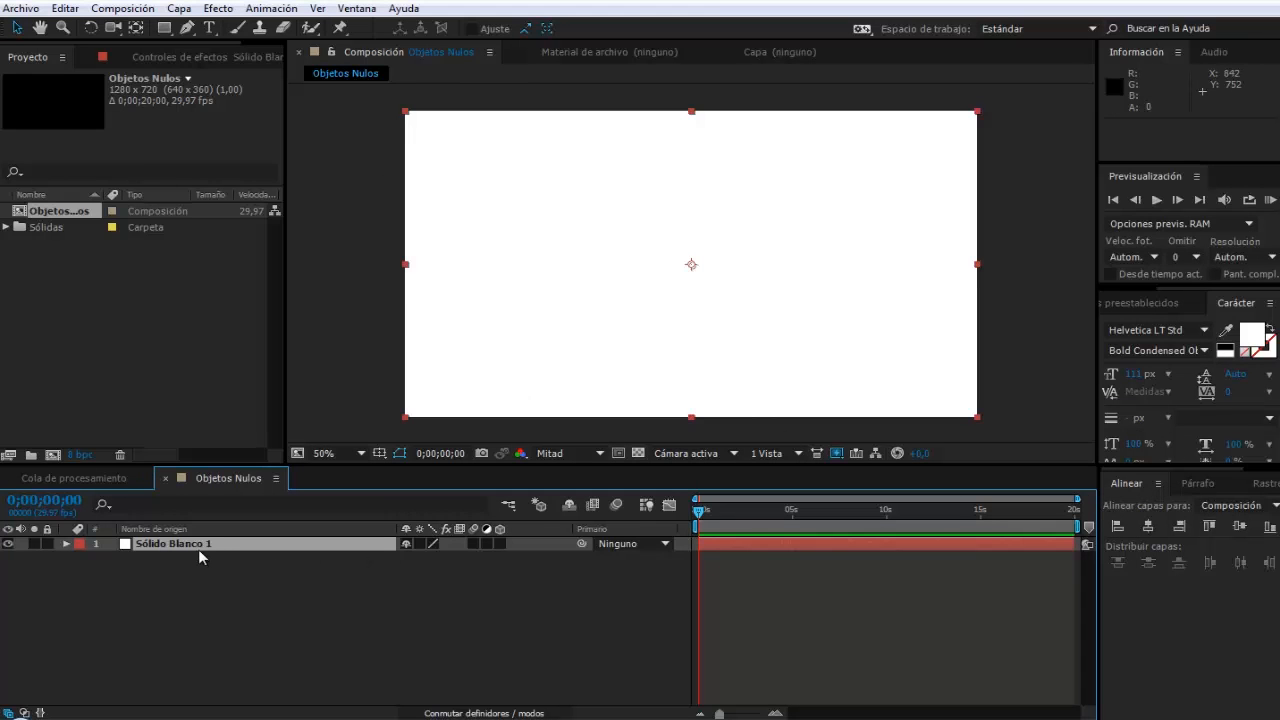
# Step: Rename the white solid layer as BG and lock it
pyautogui.click(182, 544)
pyautogui.press('Return')
pyautogui.write('BG')
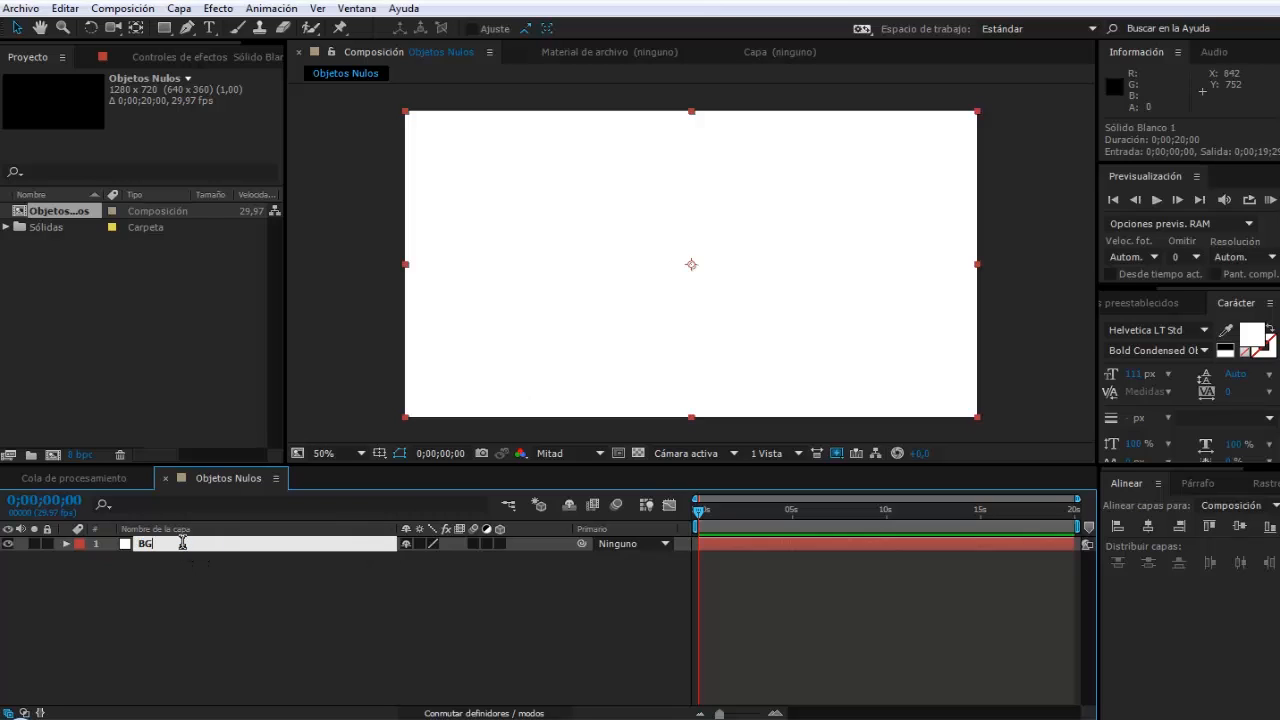
pyautogui.press('Return')
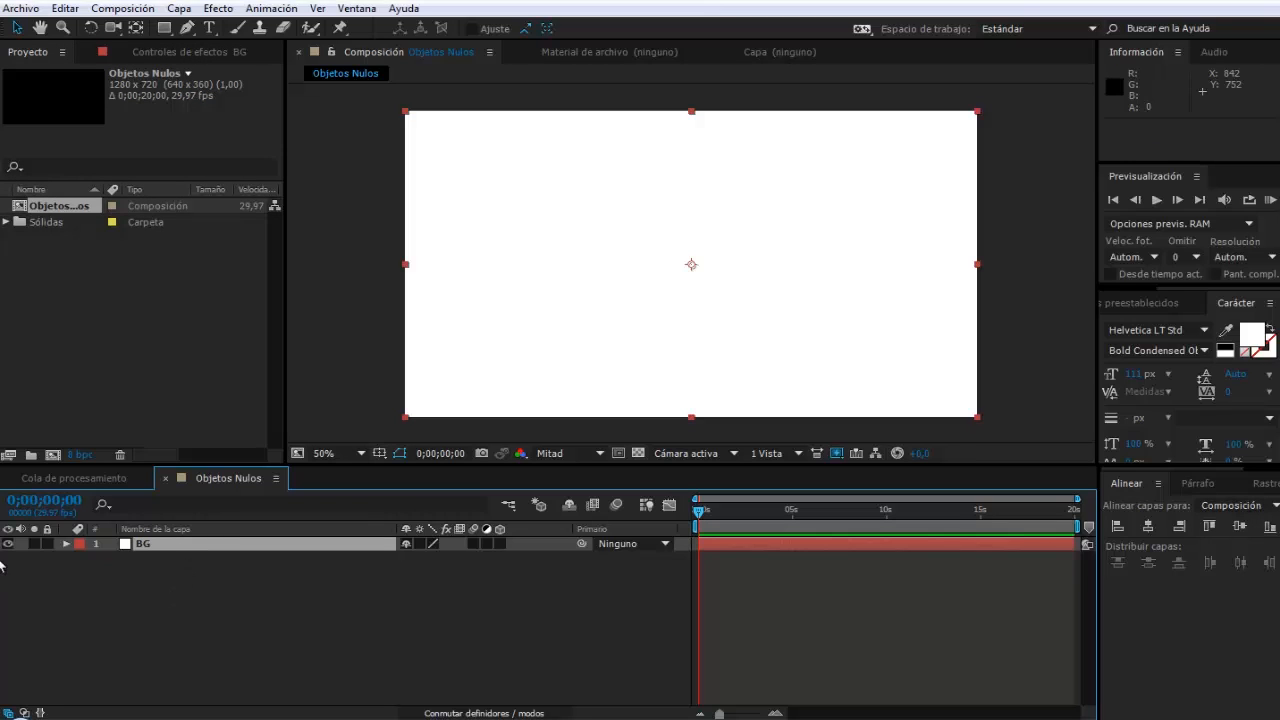
pyautogui.click(46, 543)
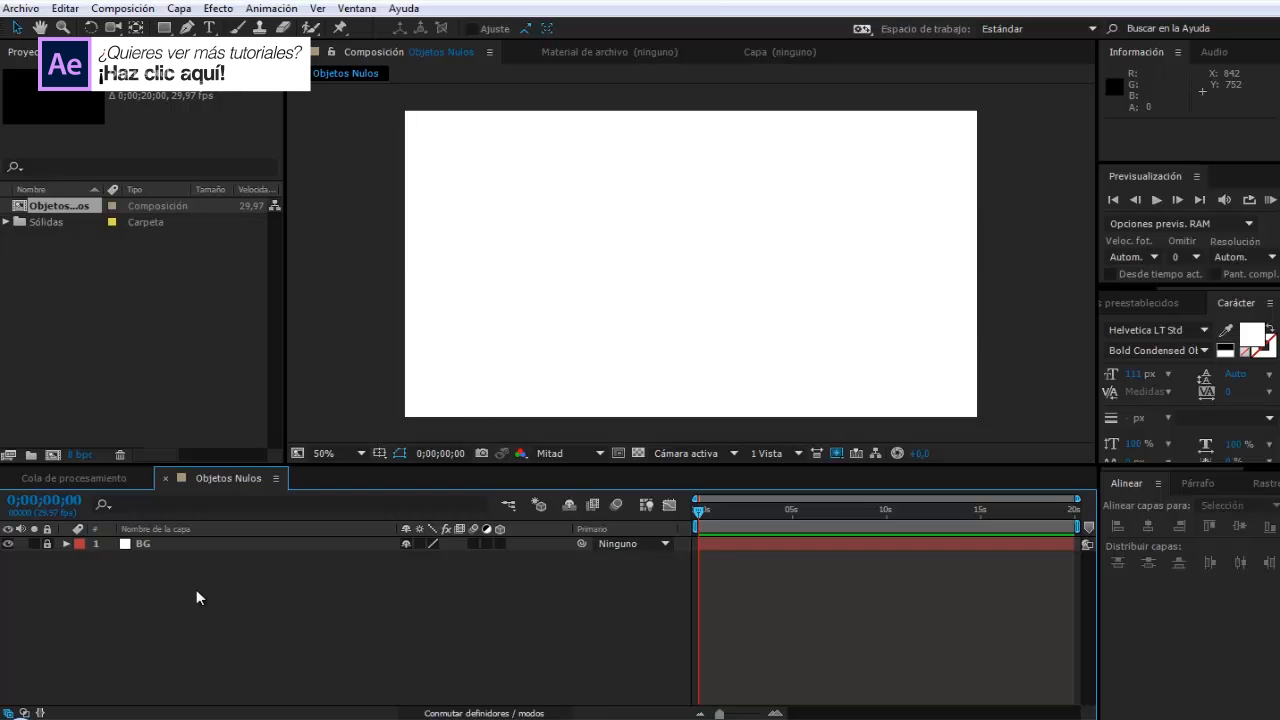
# Step: Add a text layer reading "TEXTO 1" with a black fill near the middle of the composition
pyautogui.click(209, 28)
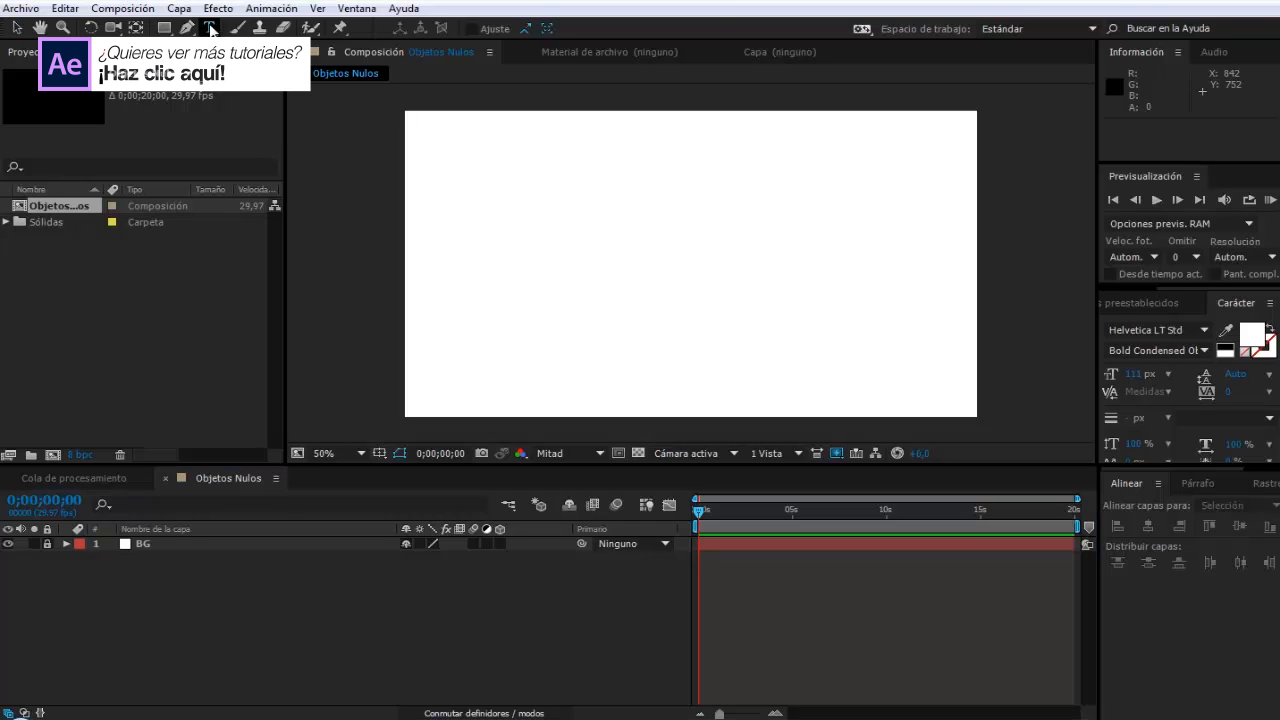
pyautogui.click(1228, 346)
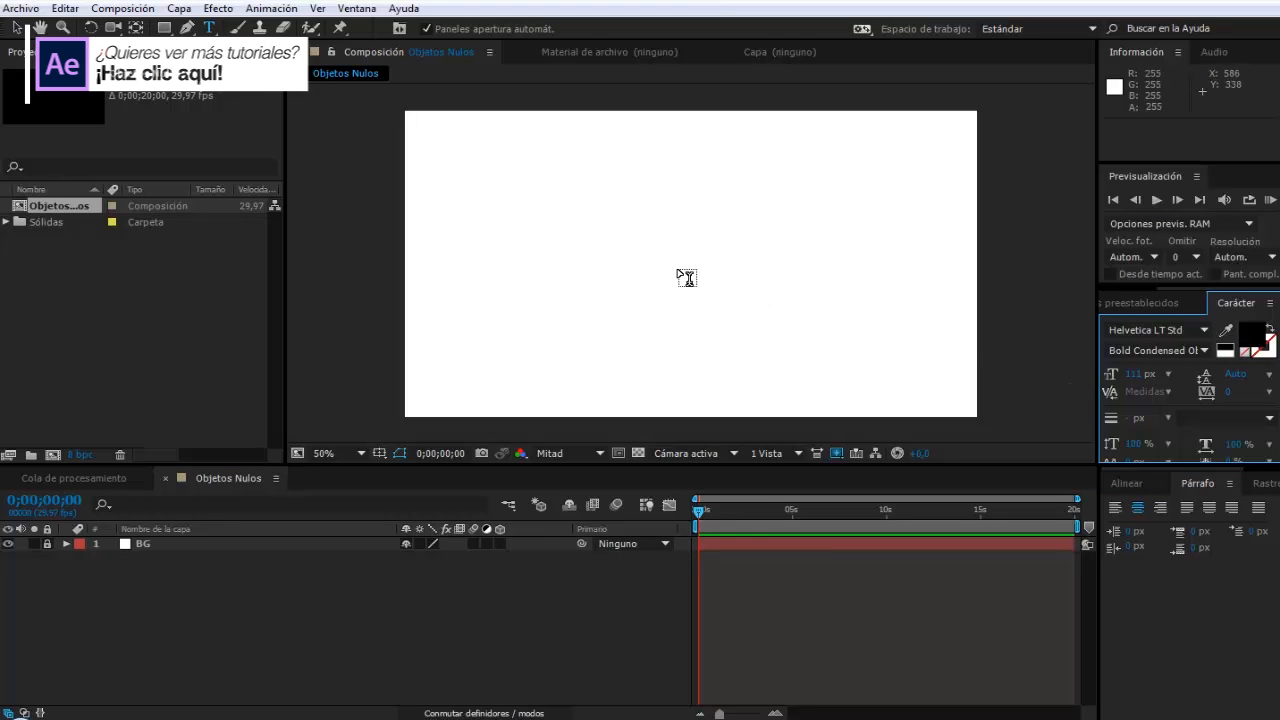
pyautogui.click(686, 279)
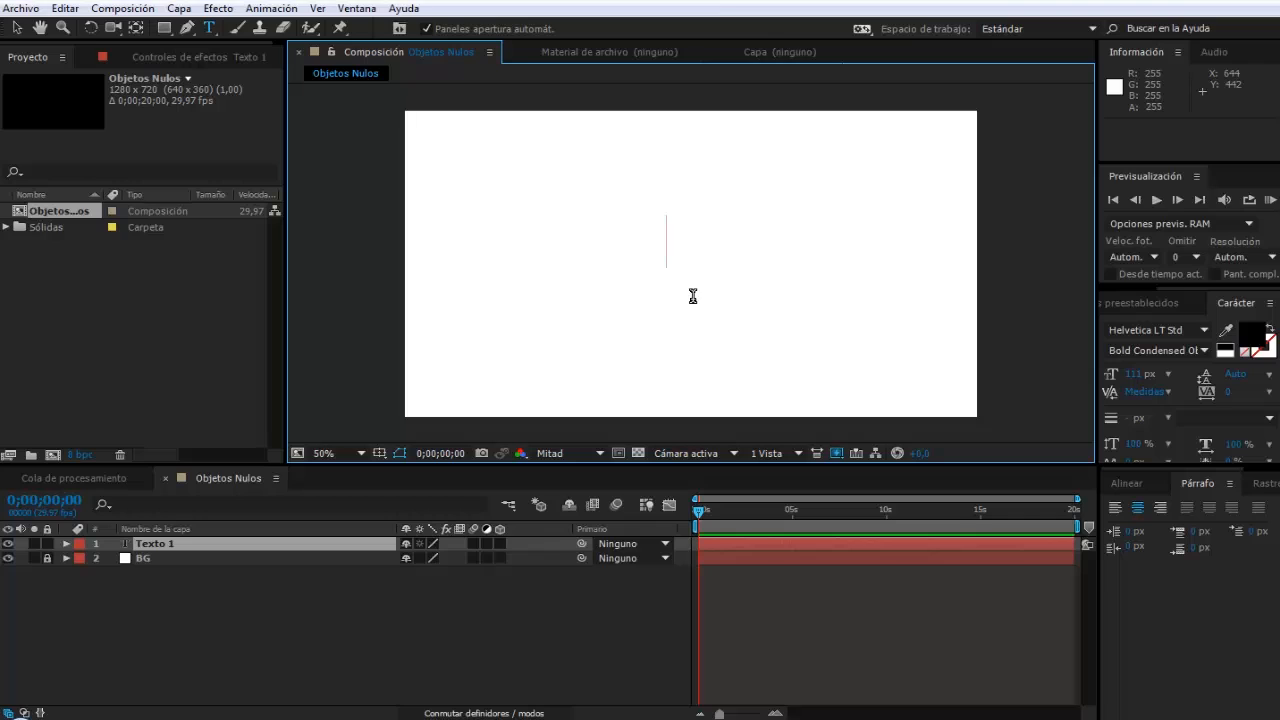
pyautogui.write('TEXTO 1')
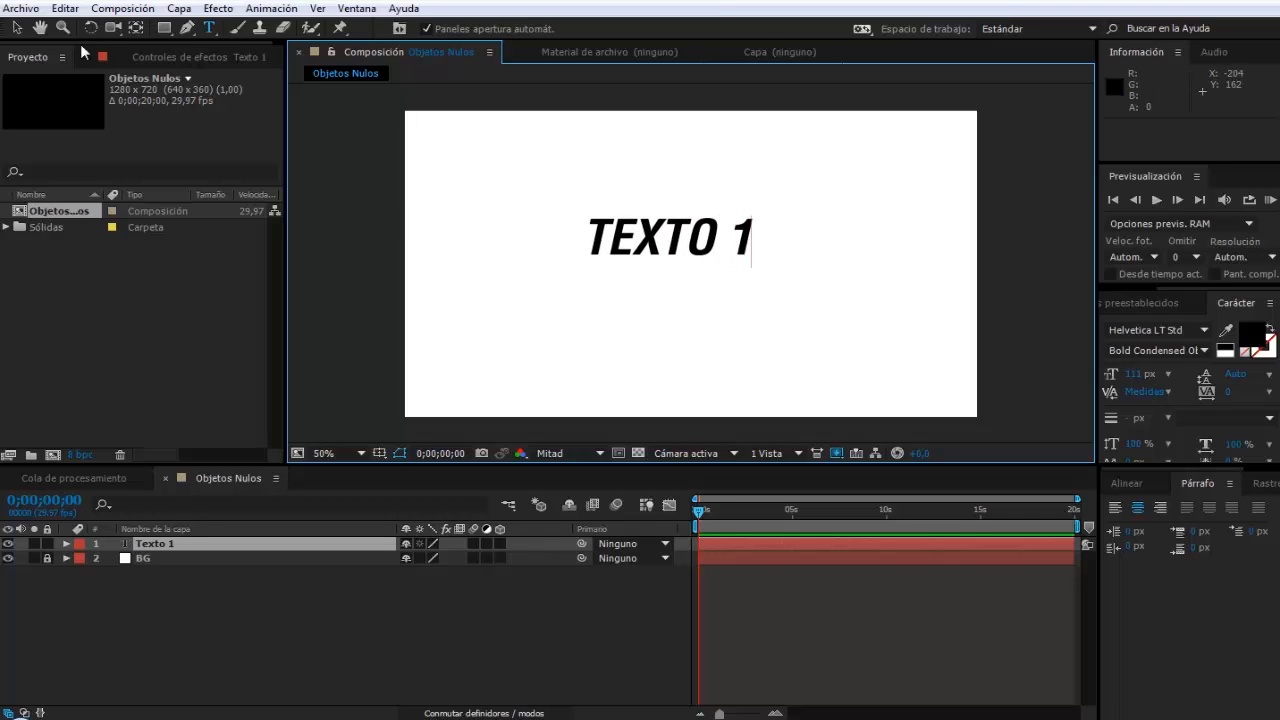
pyautogui.click(16, 27)
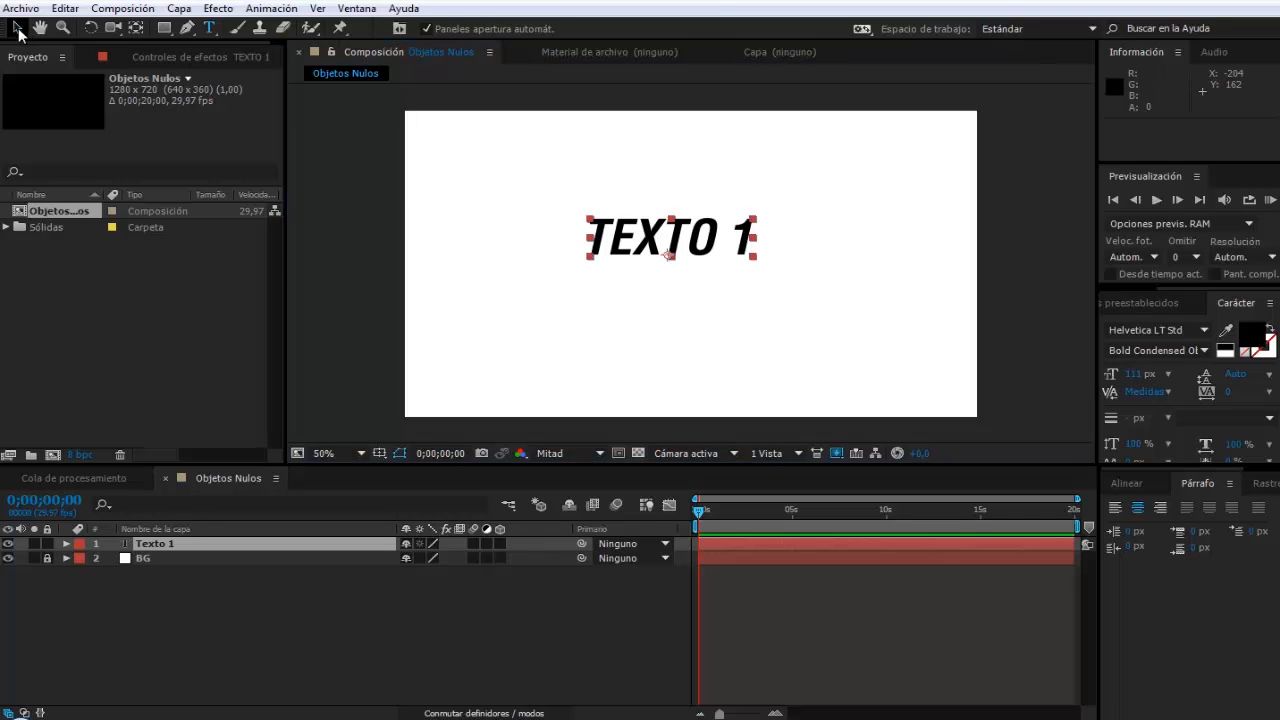
# Step: Center the TEXTO 1 text horizontally and vertically in the composition
pyautogui.click(1126, 483)
pyautogui.click(1148, 525)
pyautogui.click(1240, 525)
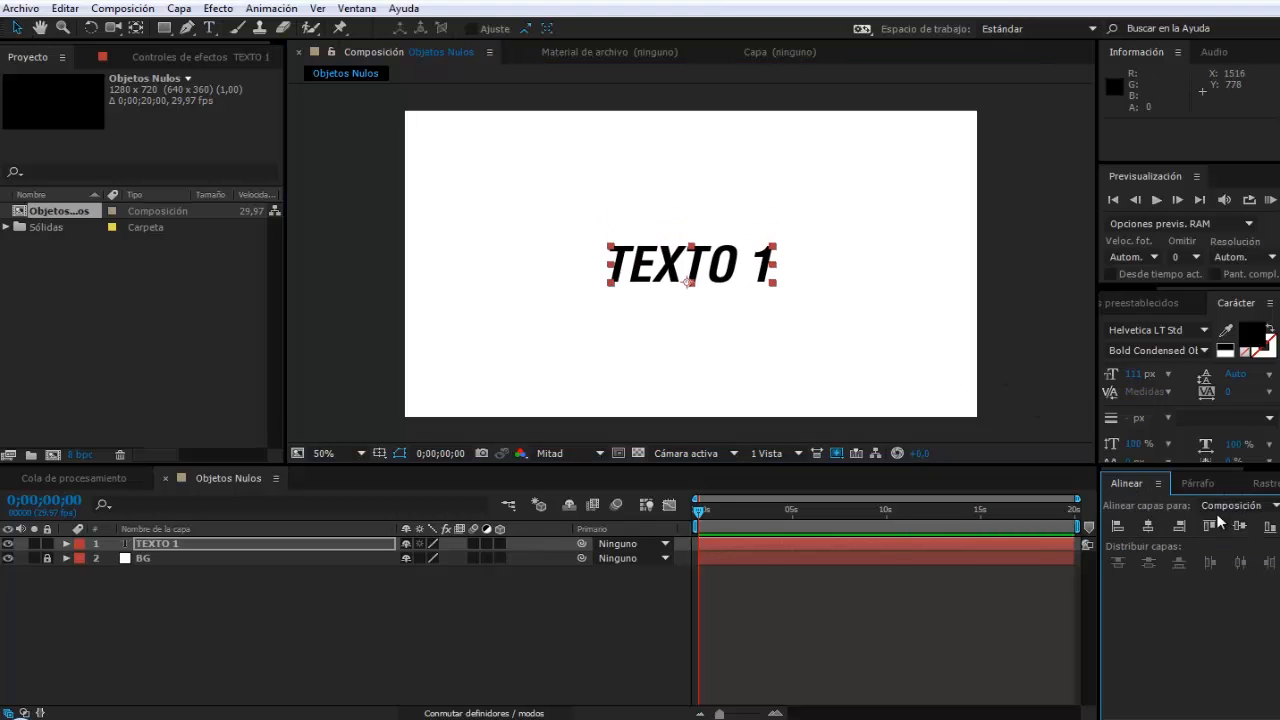
pyautogui.click(1197, 484)
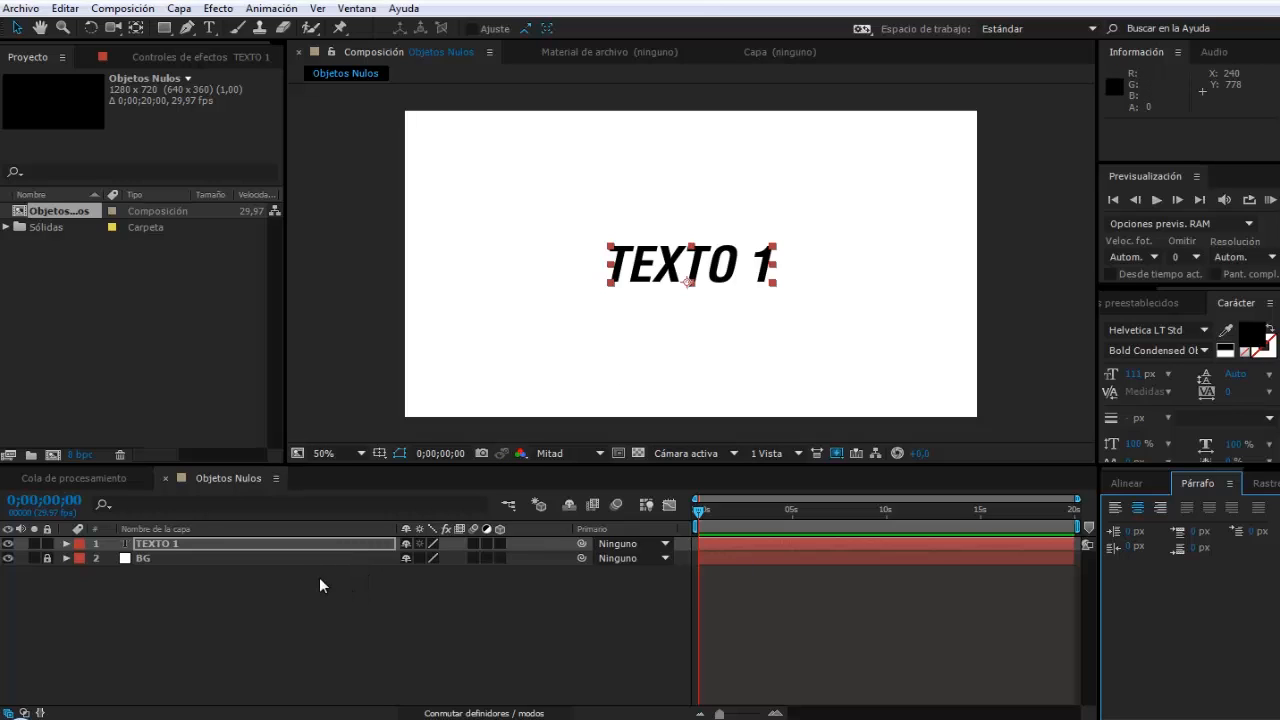
# Step: Search the effects and presets for slide and bounce, and apply the bounce2_suave preset to the TEXTO 1 layer
pyautogui.click(162, 546)
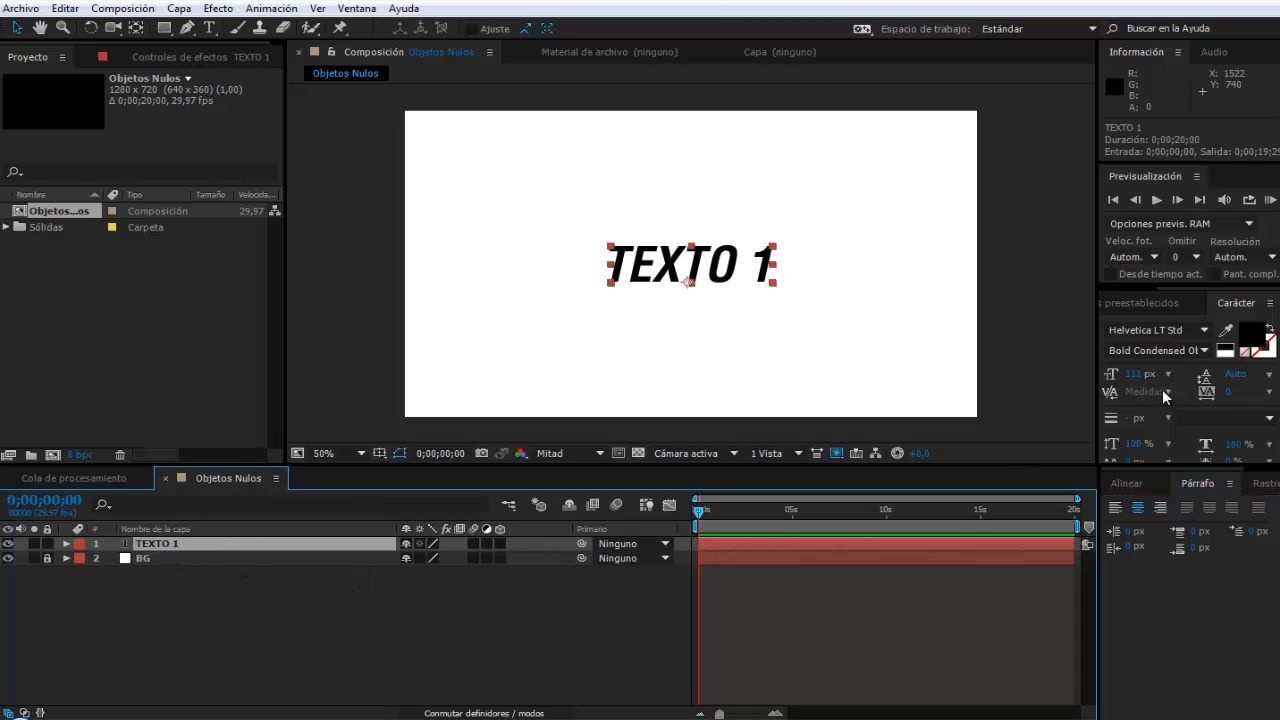
pyautogui.click(1164, 306)
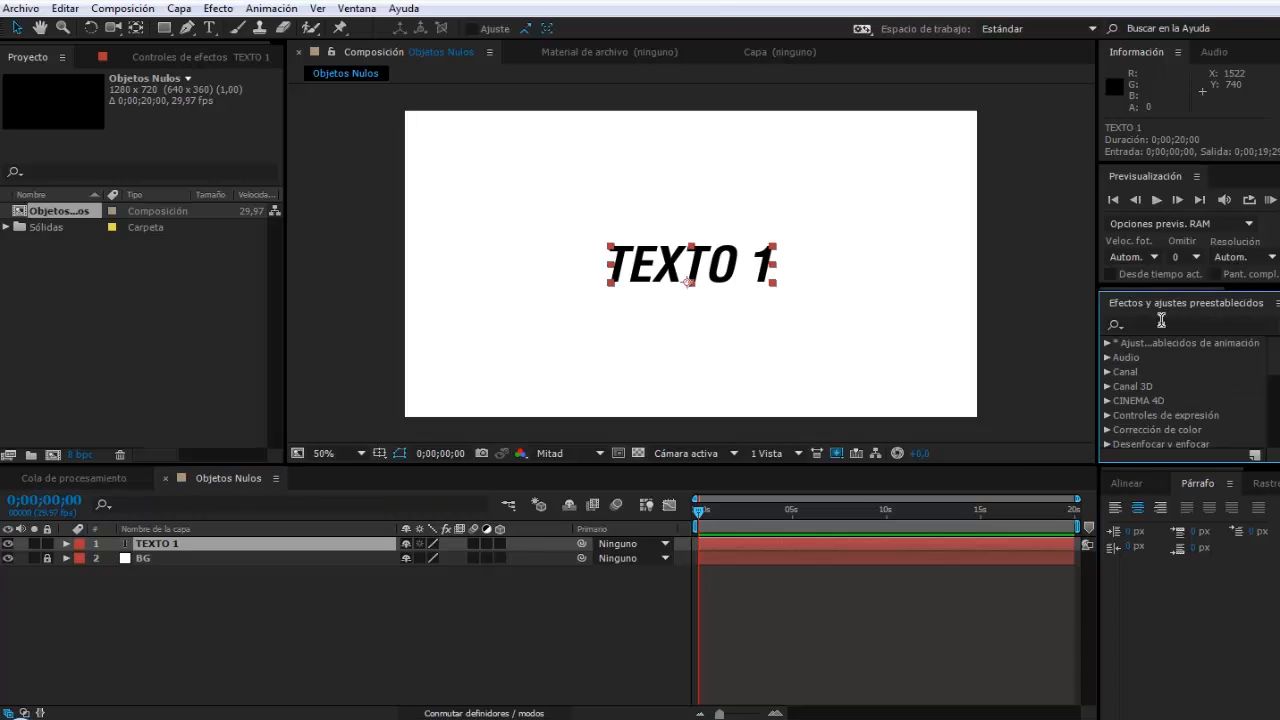
pyautogui.click(1160, 322)
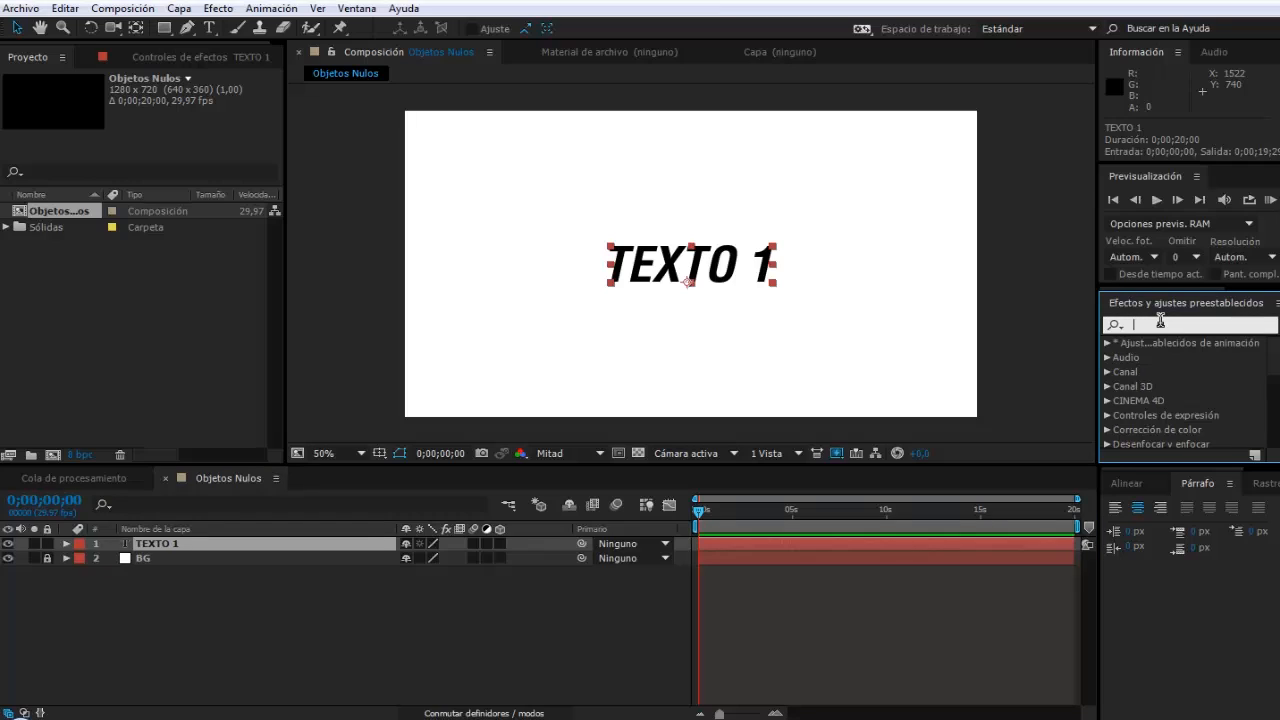
pyautogui.write('slide')
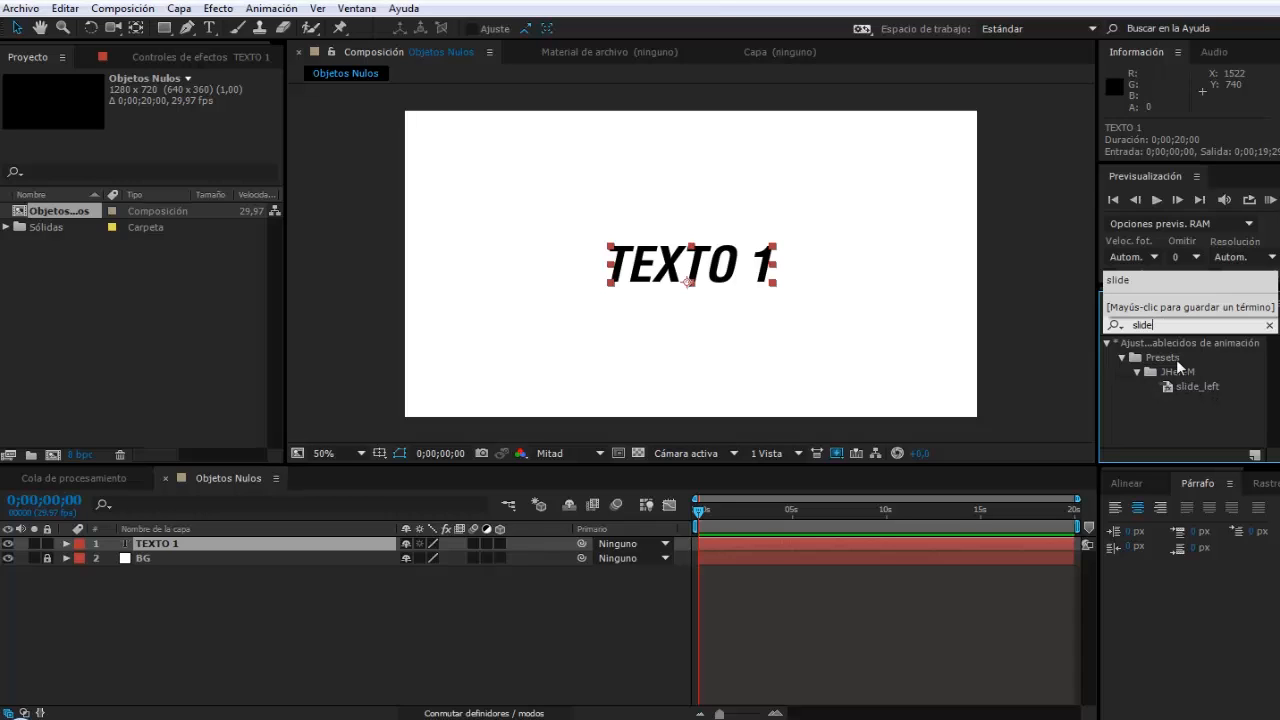
pyautogui.press('Return')
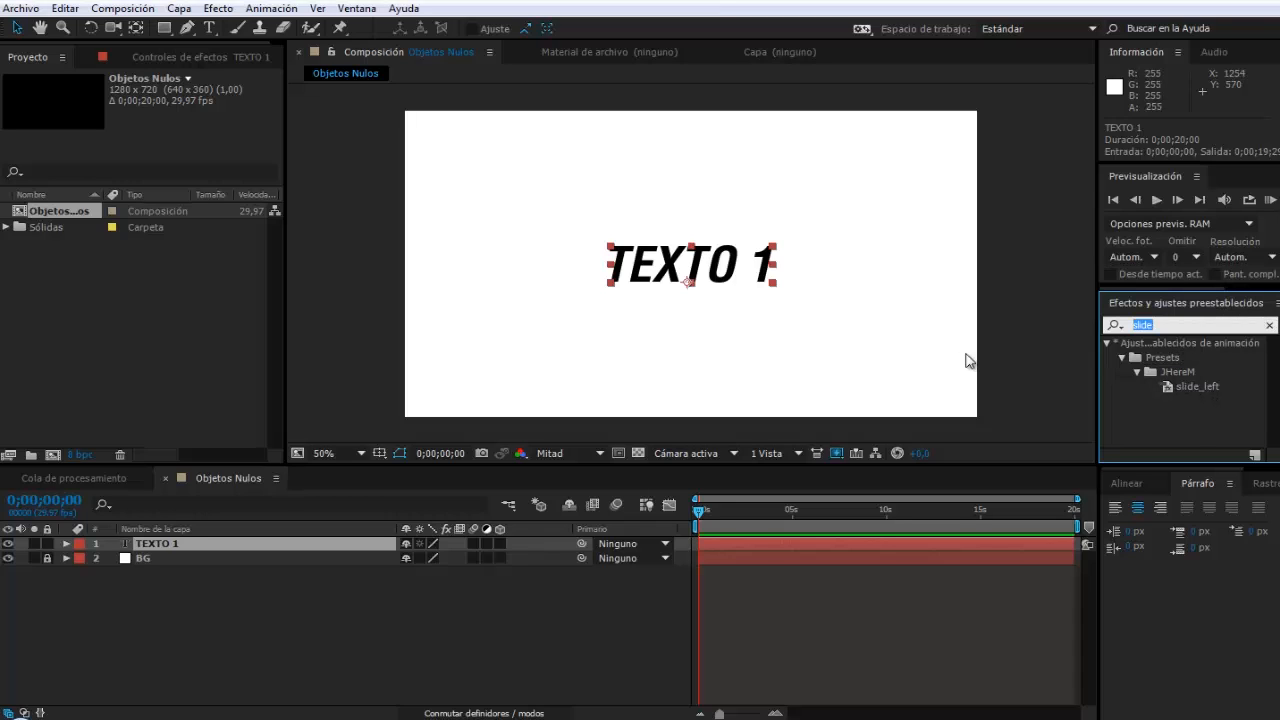
pyautogui.write('bounce')
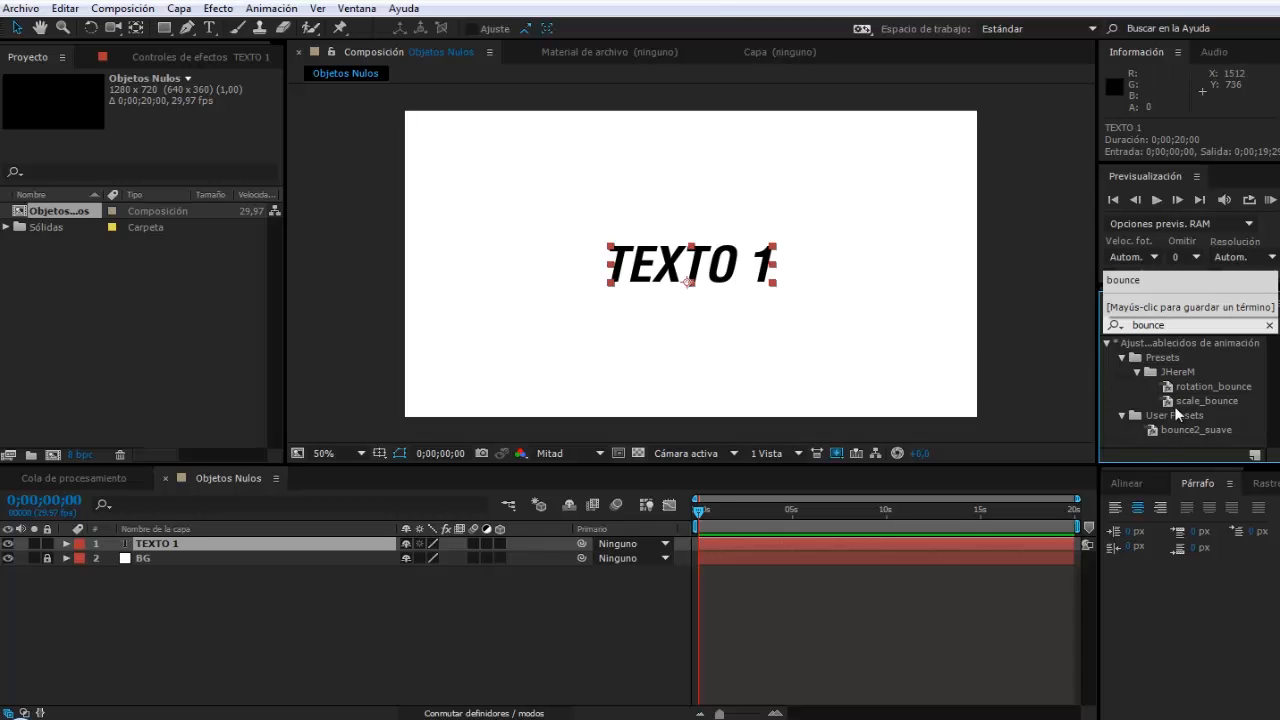
pyautogui.moveTo(1184, 427); pyautogui.dragTo(253, 543)
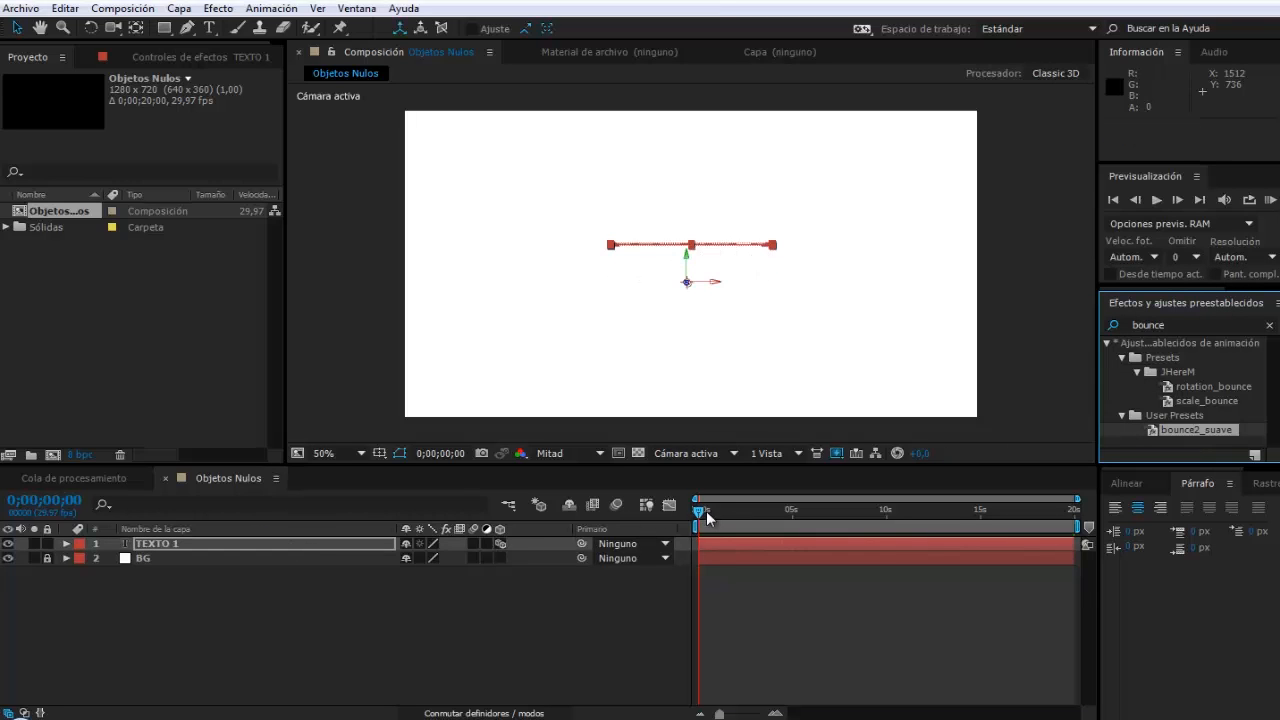
# Step: Shorten the work area to end at about 0;00;01;13 and preview the bounce animation of the text
pyautogui.moveTo(721, 514)
pyautogui.mouseDown()
pyautogui.moveTo(761, 508)
pyautogui.moveTo(729, 507)
pyautogui.mouseUp()
pyautogui.click(726, 512)
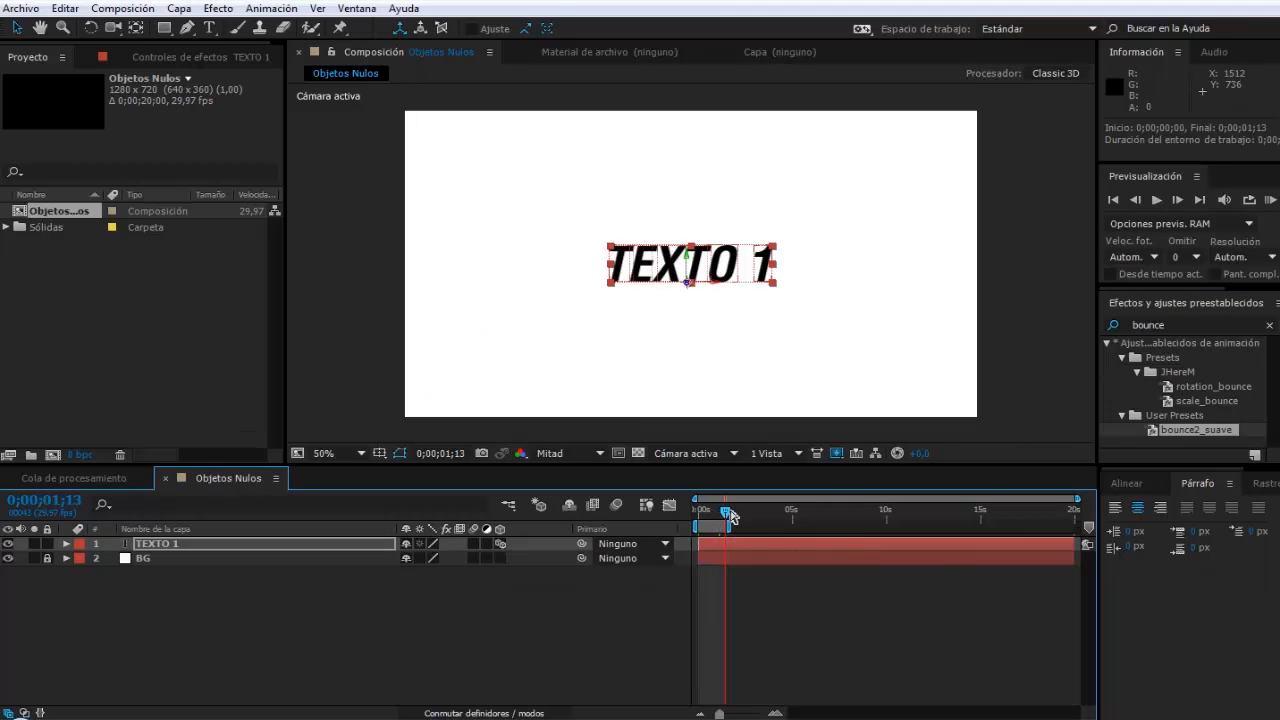
pyautogui.press('space')
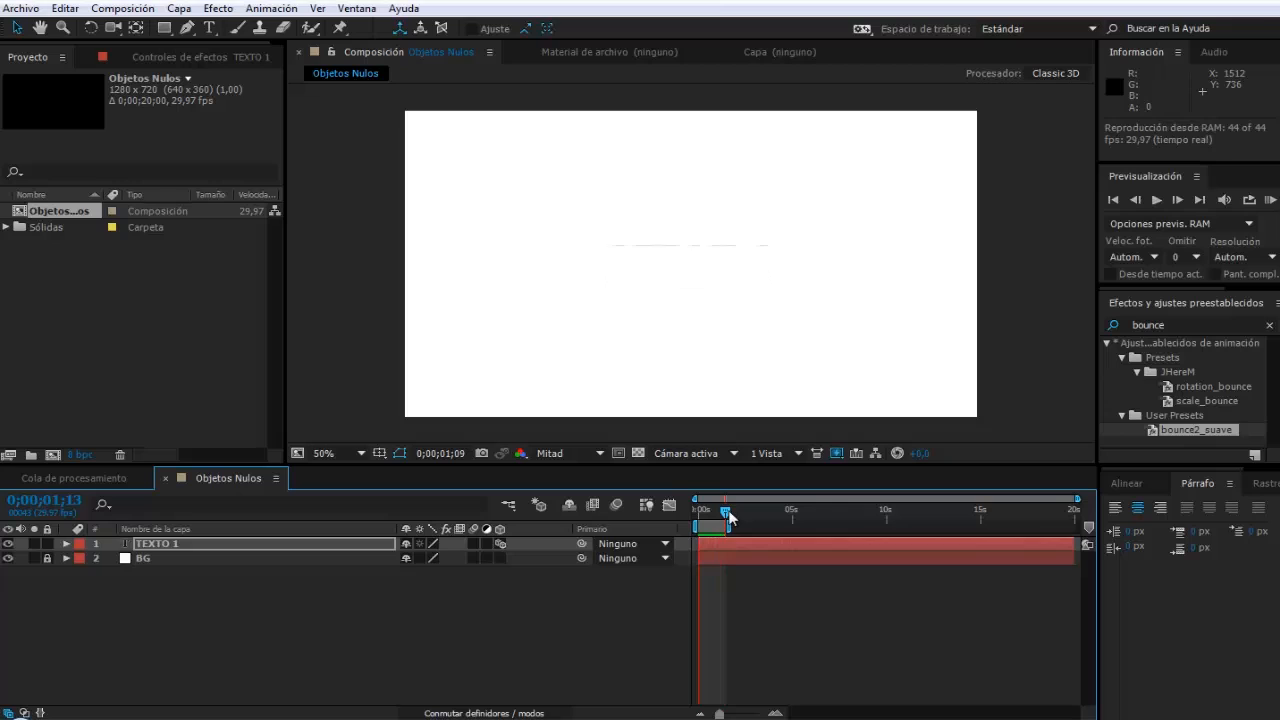
# Step: Extend the work area end to about 0;00;10;08, set the current time to about 0;00;01;11 and deselect the text layer
pyautogui.moveTo(727, 524); pyautogui.dragTo(894, 526)
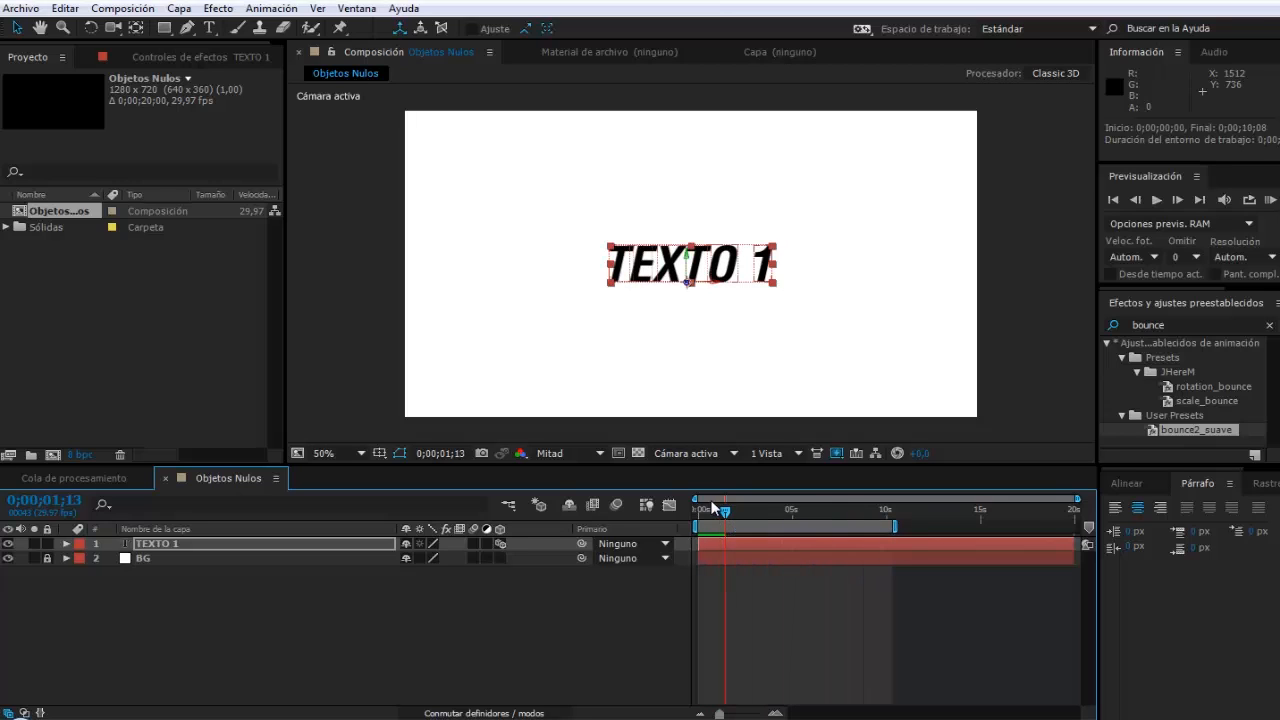
pyautogui.moveTo(726, 511)
pyautogui.mouseDown()
pyautogui.moveTo(695, 513)
pyautogui.moveTo(724, 511)
pyautogui.mouseUp()
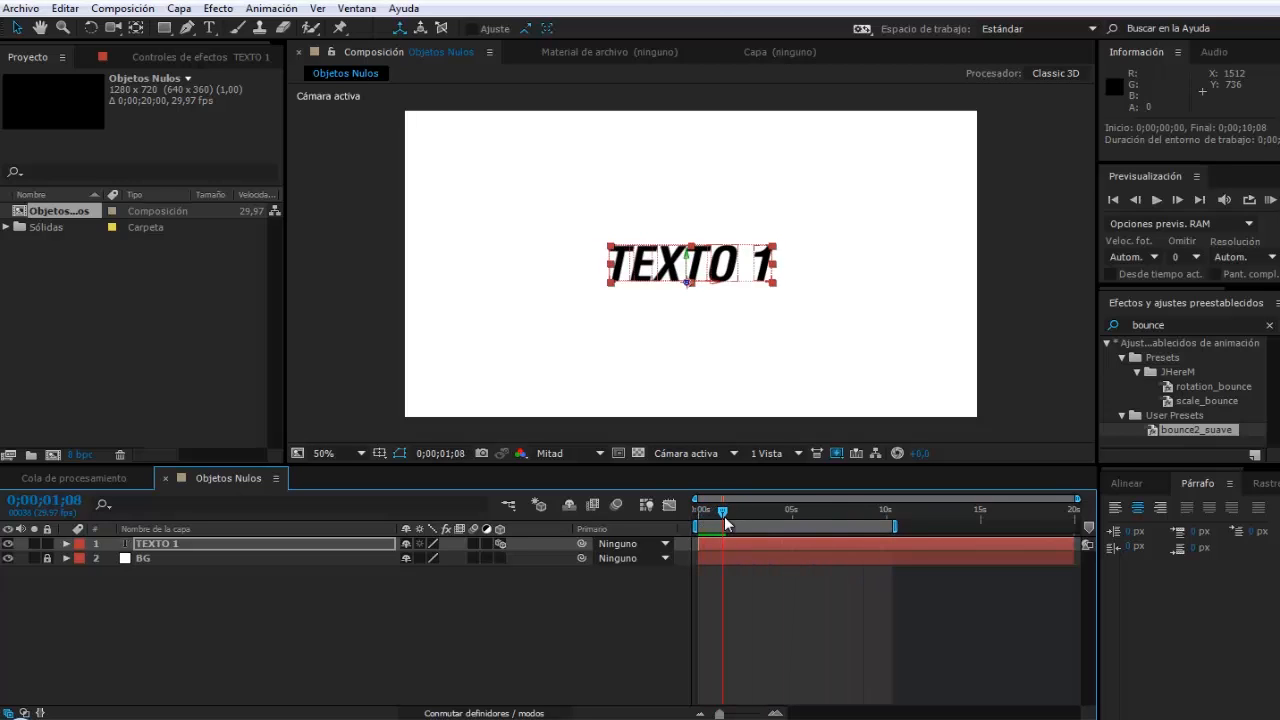
pyautogui.click(640, 588)
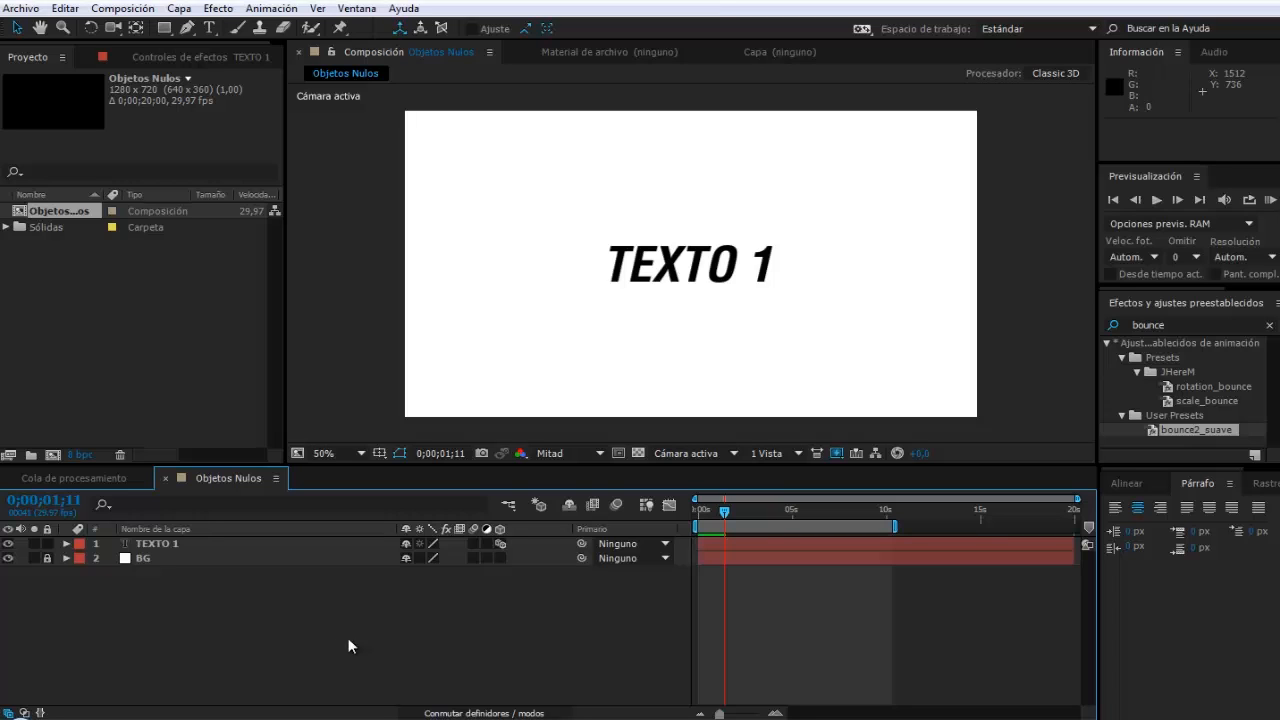
# Step: Add a new null object to the composition
pyautogui.rightClick(241, 632)
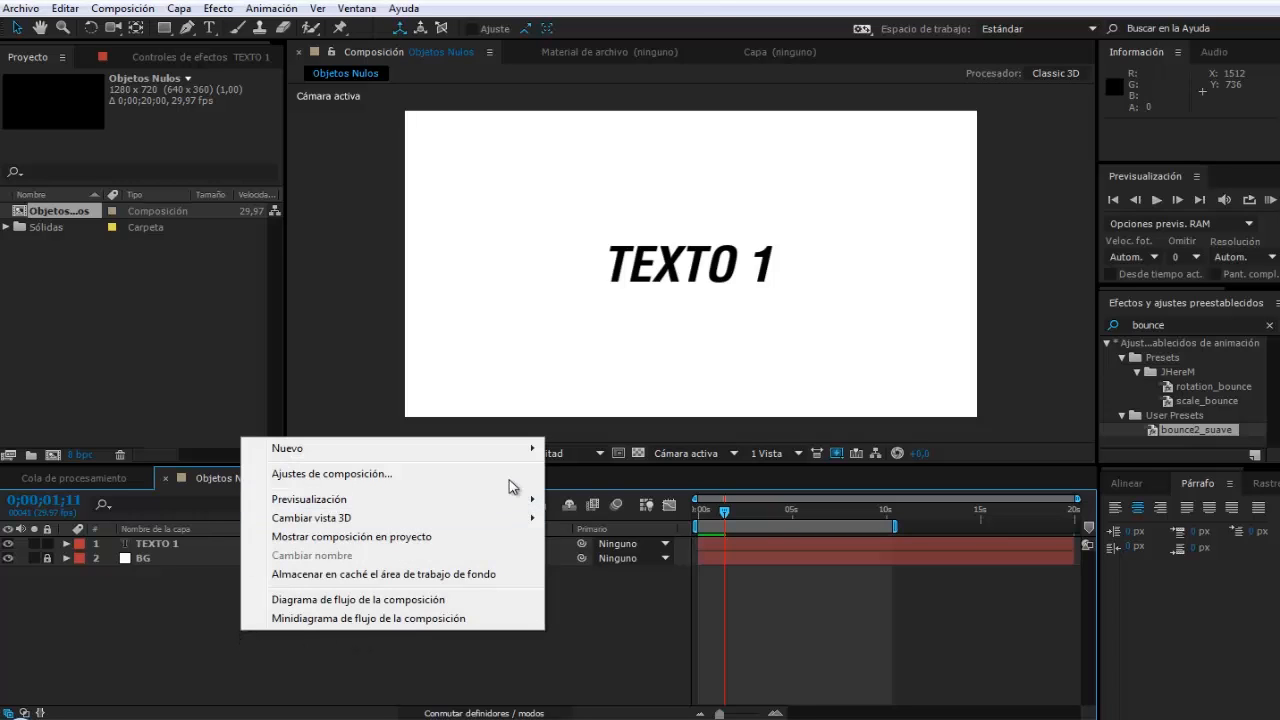
pyautogui.moveTo(463, 459)
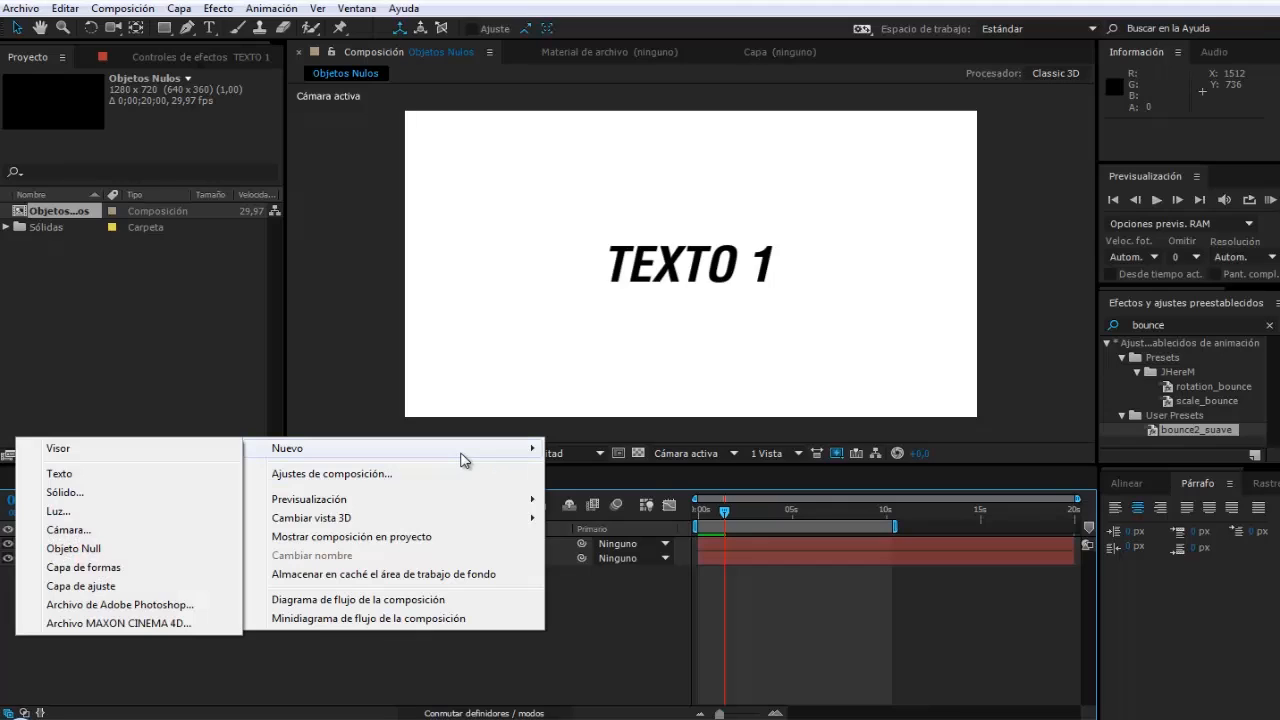
pyautogui.click(82, 548)
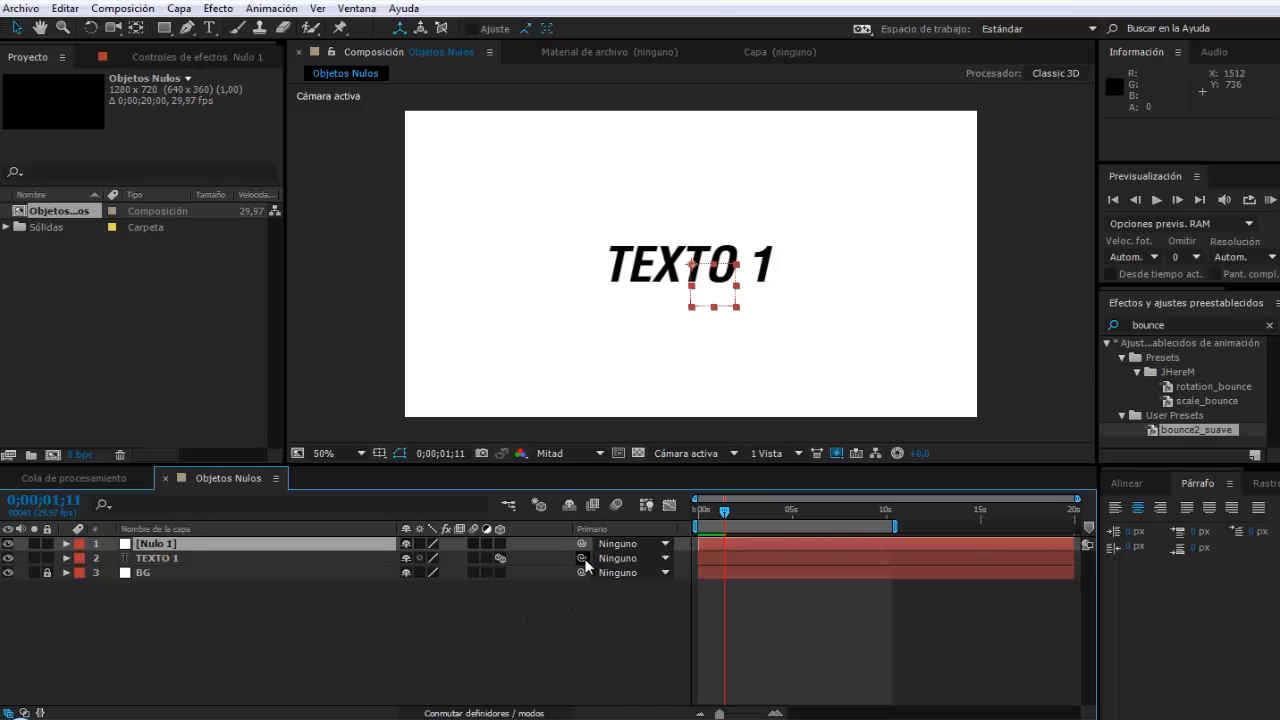
# Step: Parent the TEXTO 1 layer to the Nulo 1 null object and select the null layer
pyautogui.click(158, 557)
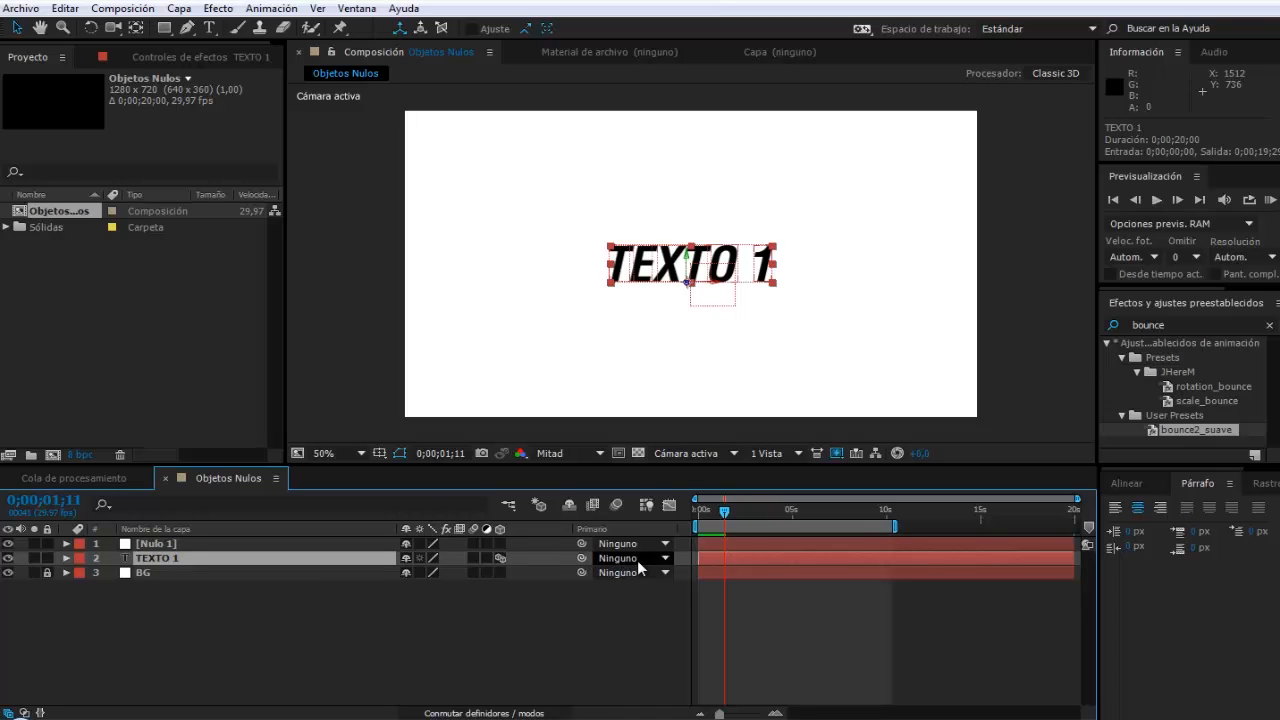
pyautogui.click(666, 558)
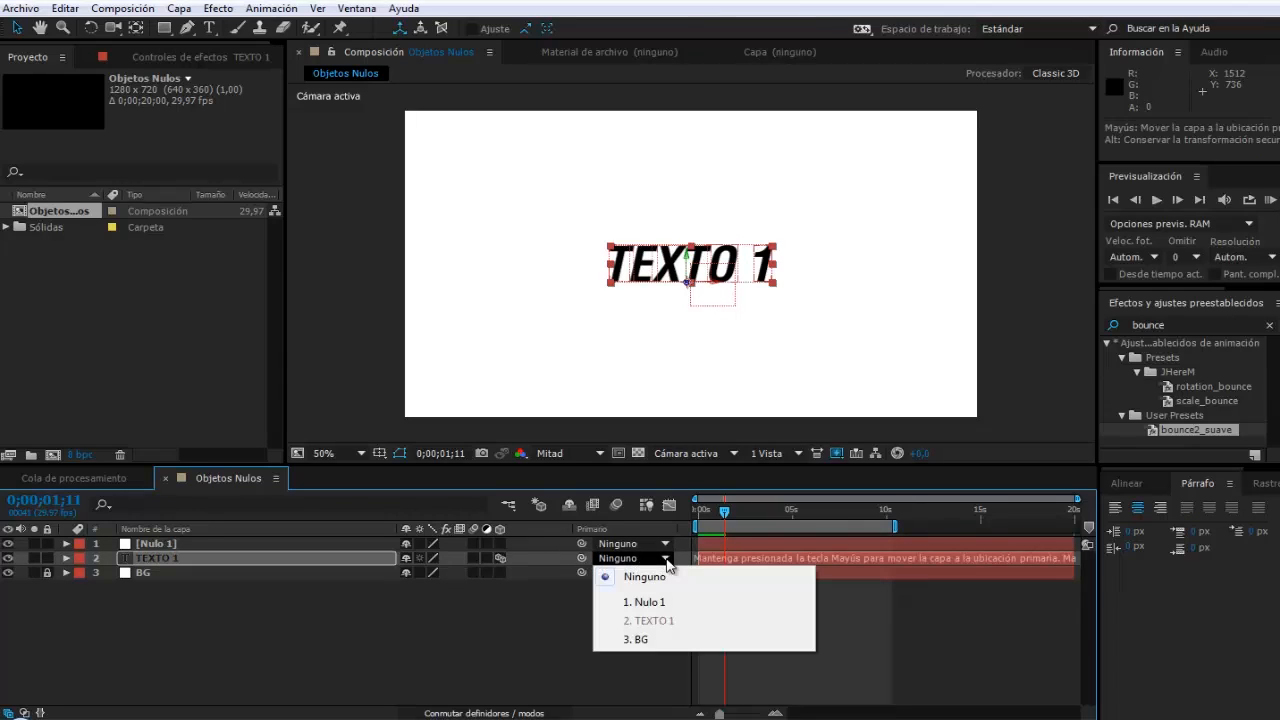
pyautogui.click(649, 603)
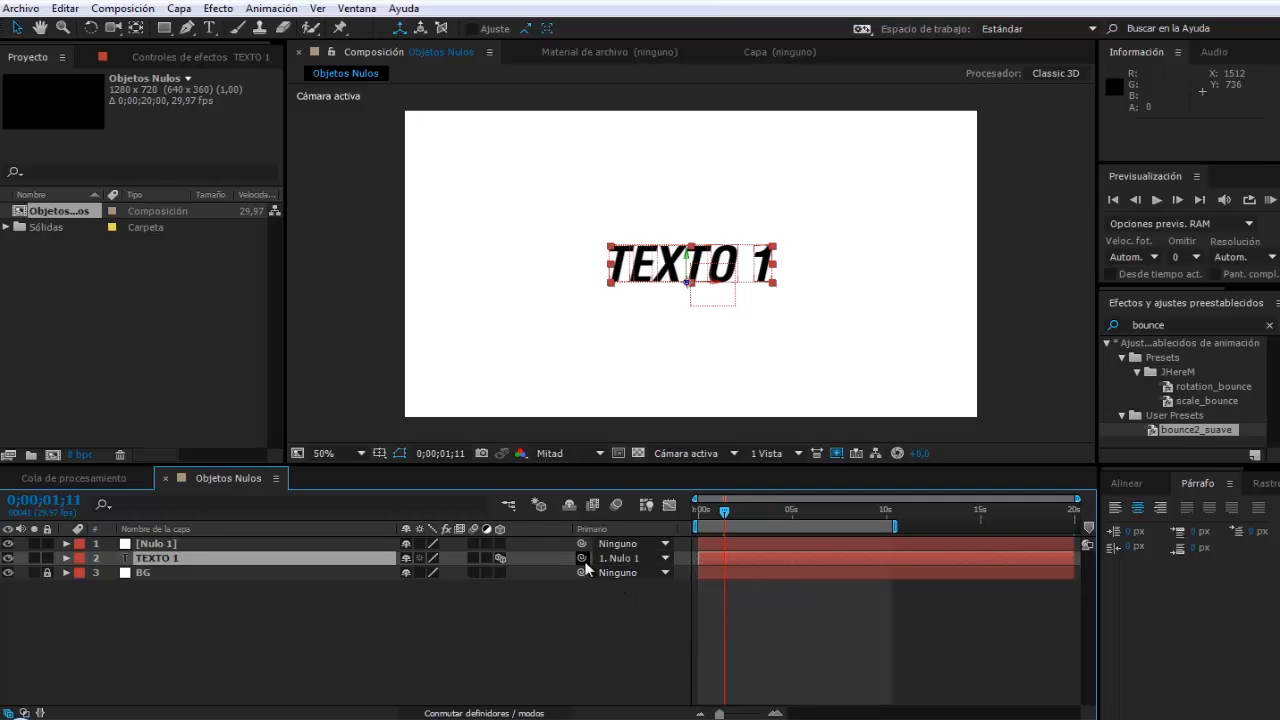
pyautogui.moveTo(581, 557); pyautogui.dragTo(306, 544)
pyautogui.click(160, 544)
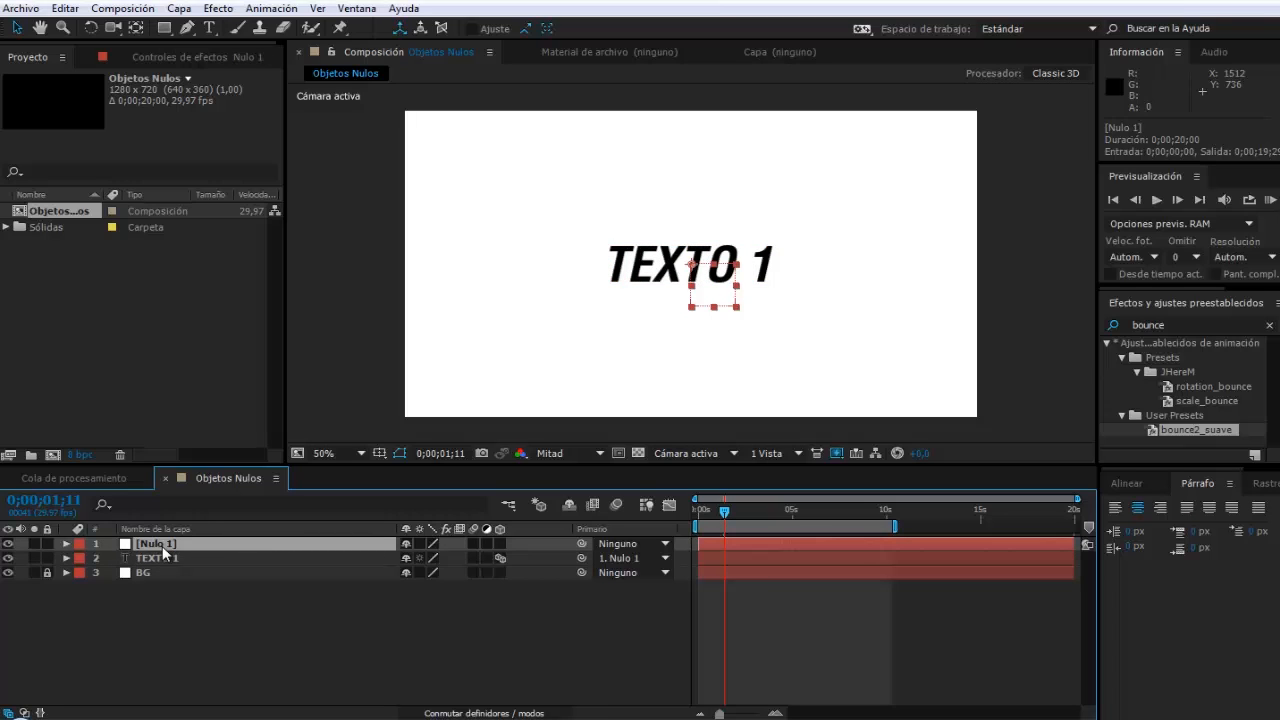
# Step: Set the X position of Nulo 1 to 620 and start keyframing its Position at 0;00;01;00
pyautogui.press('p')
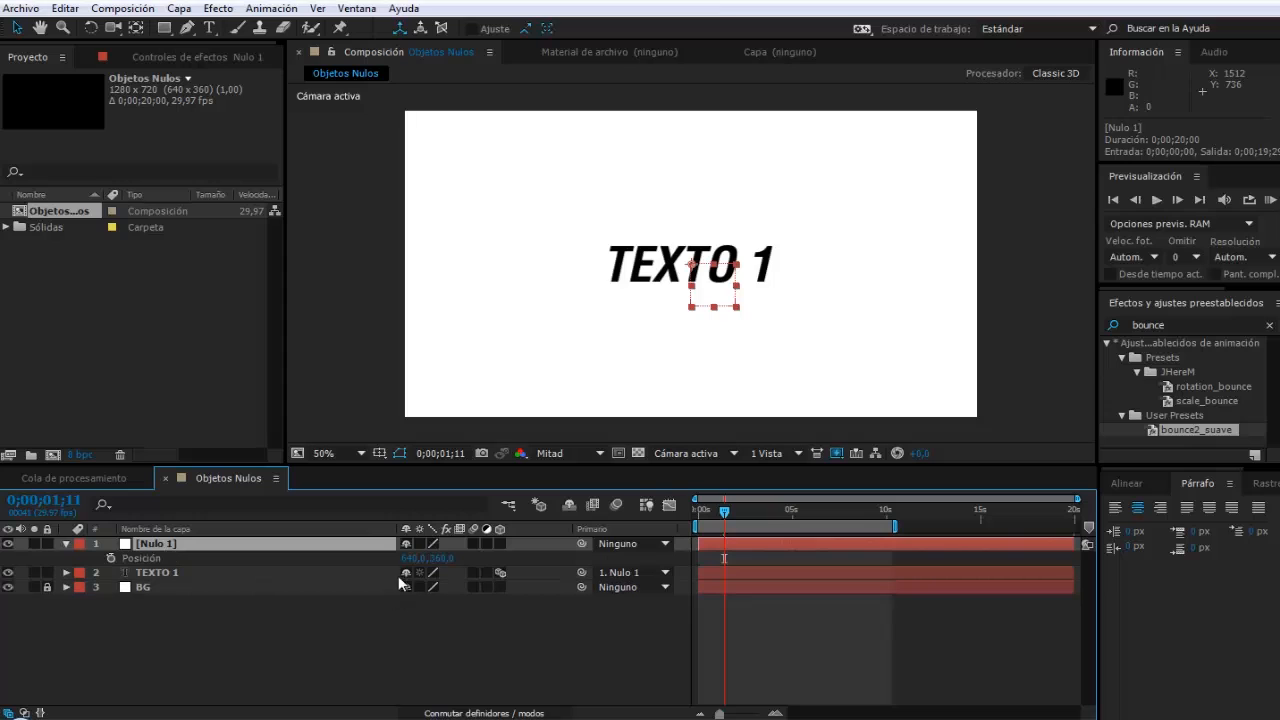
pyautogui.moveTo(416, 558); pyautogui.dragTo(428, 588)
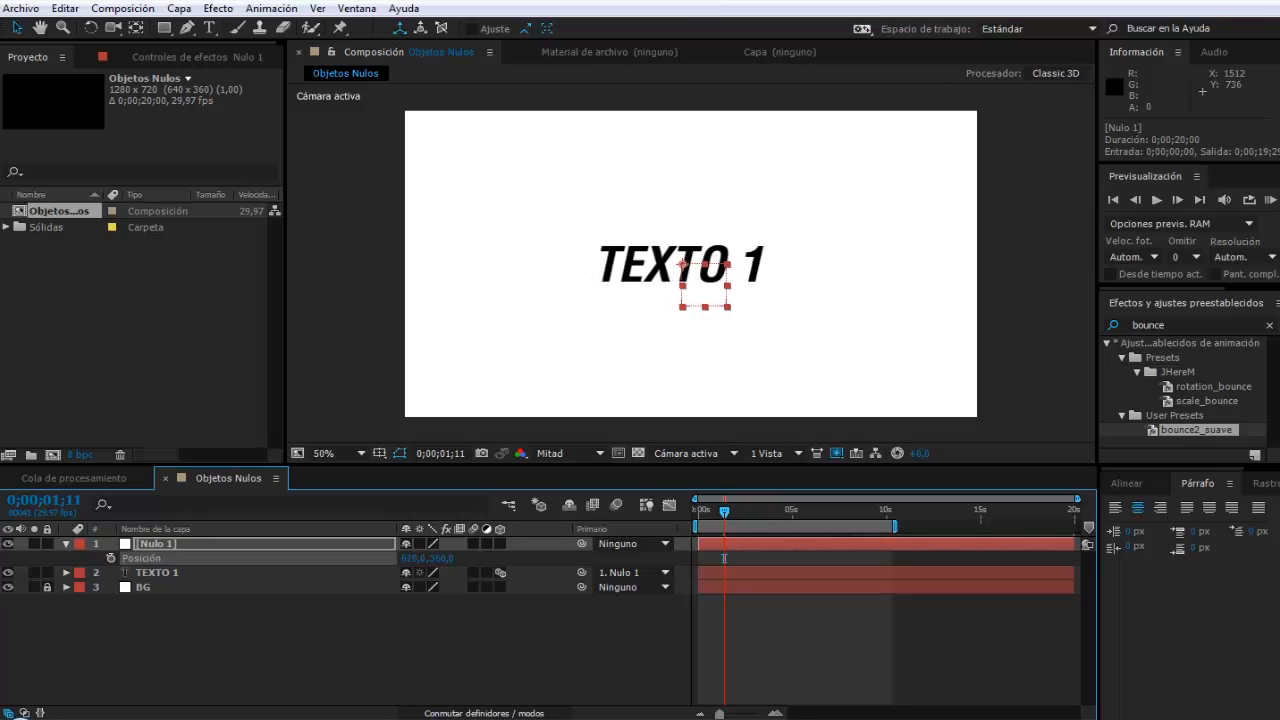
pyautogui.click(775, 713)
pyautogui.click(775, 713)
pyautogui.click(775, 713)
pyautogui.click(775, 713)
pyautogui.click(775, 713)
pyautogui.click(700, 713)
pyautogui.click(700, 713)
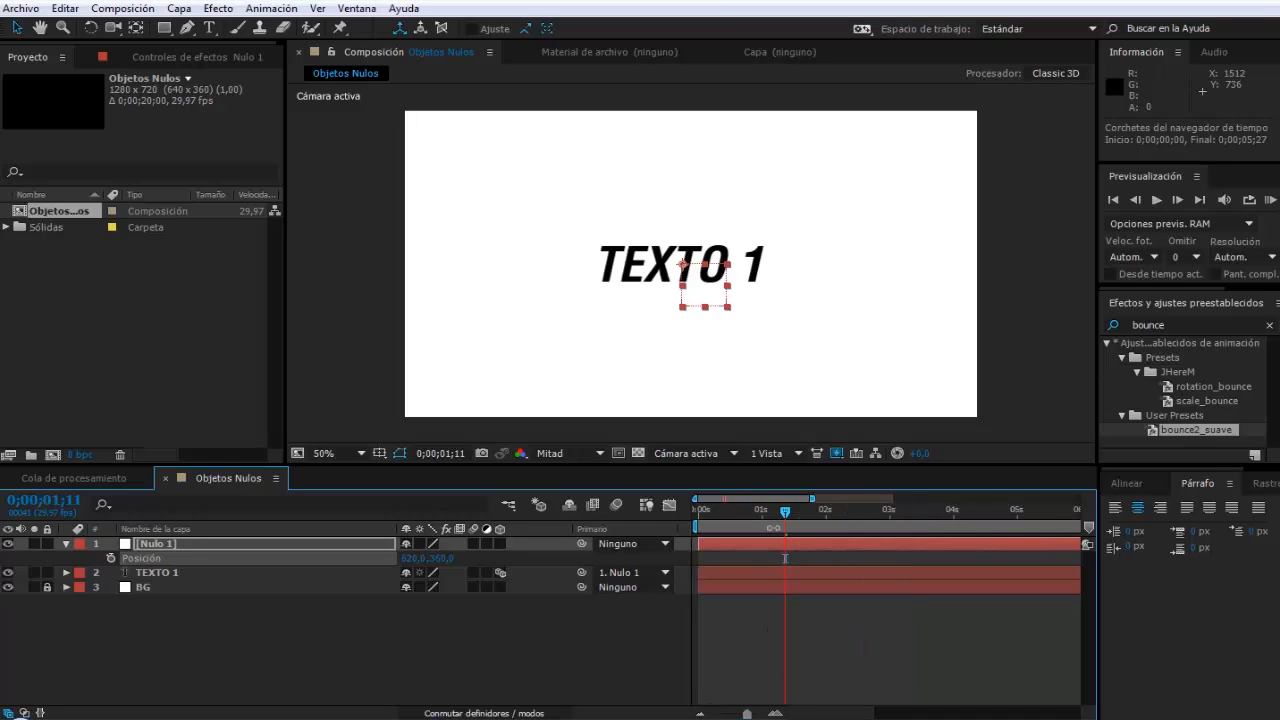
pyautogui.moveTo(785, 517); pyautogui.dragTo(762, 517)
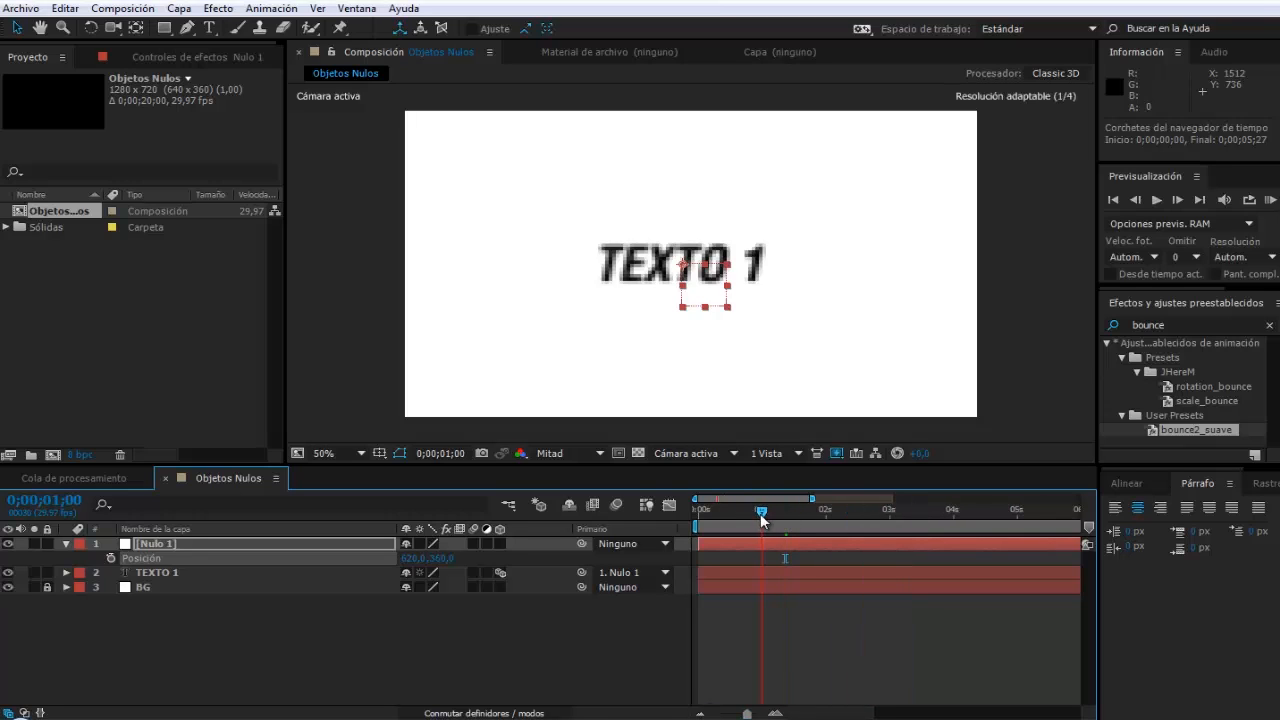
pyautogui.click(112, 557)
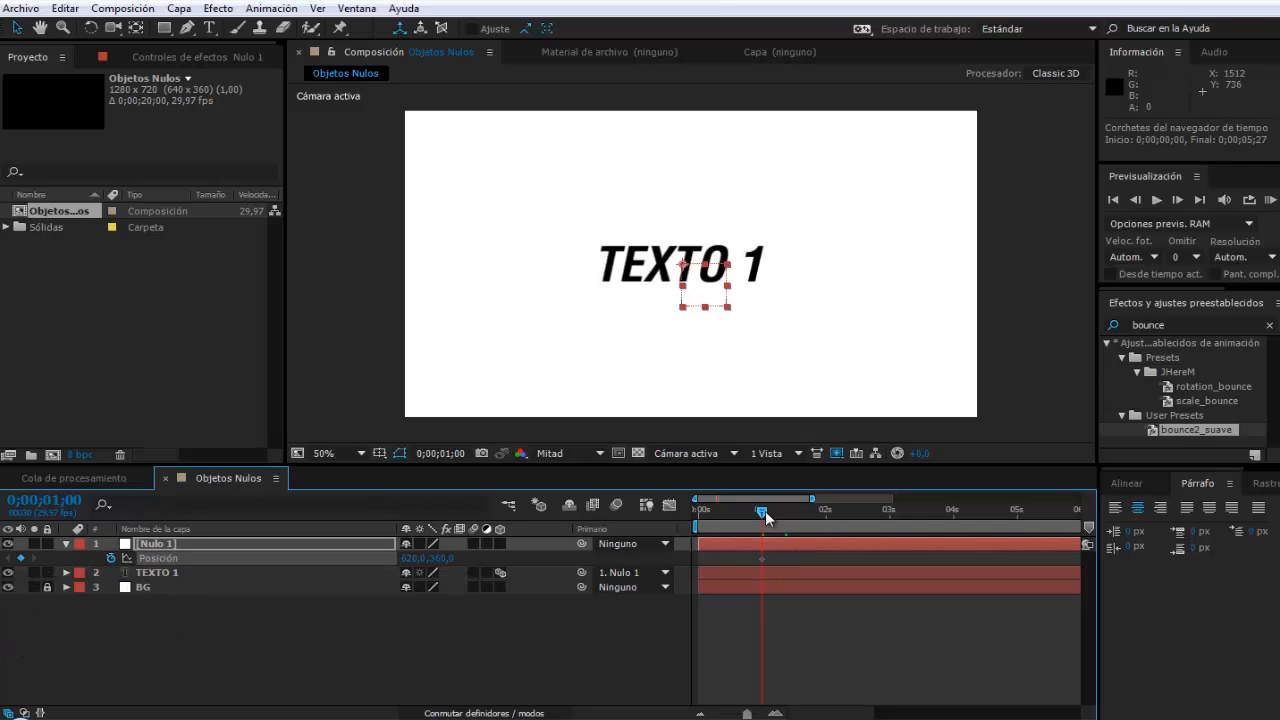
# Step: Keyframe the Position of Nulo 1 at 0;00;02;01 with X at -596, moving TEXTO 1 out of the frame
pyautogui.moveTo(758, 511); pyautogui.dragTo(828, 526)
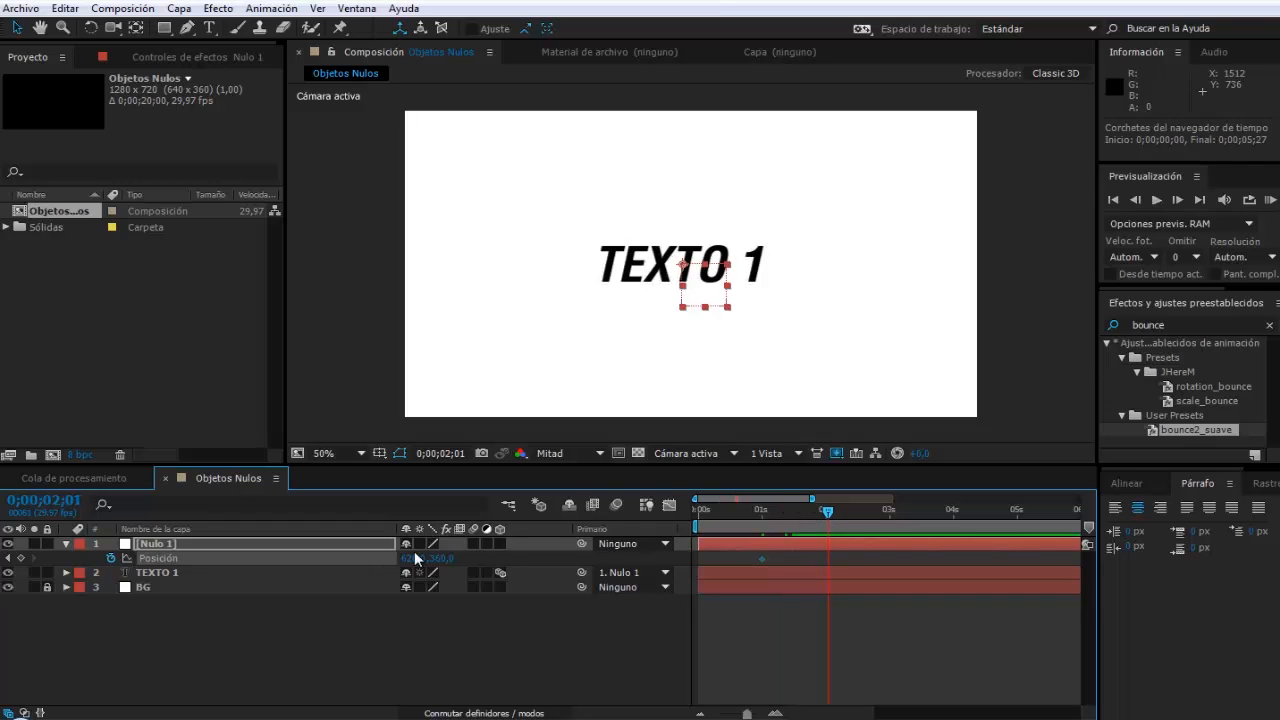
pyautogui.moveTo(408, 557); pyautogui.dragTo(385, 559)
pyautogui.moveTo(366, 559); pyautogui.dragTo(282, 563)
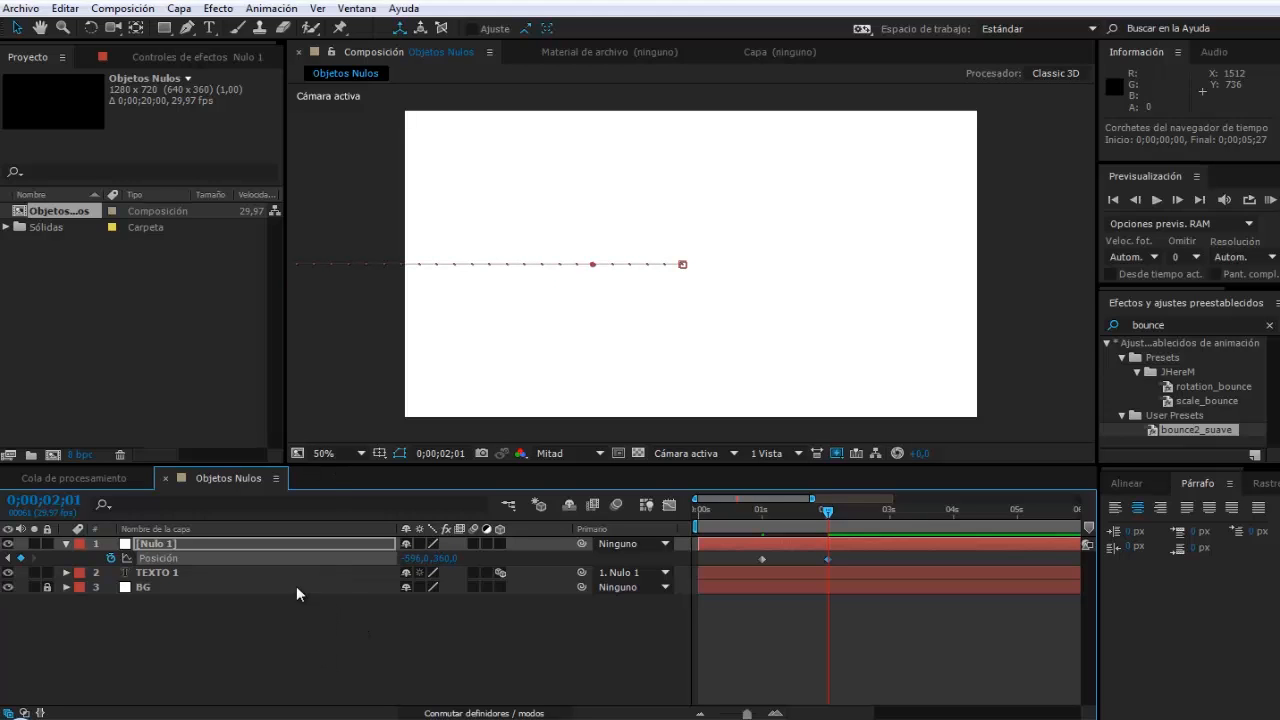
# Step: Deselect the null and add a text layer reading TEXTO 2 near the middle of the composition
pyautogui.click(314, 650)
pyautogui.hotkey('ctrl', 't')
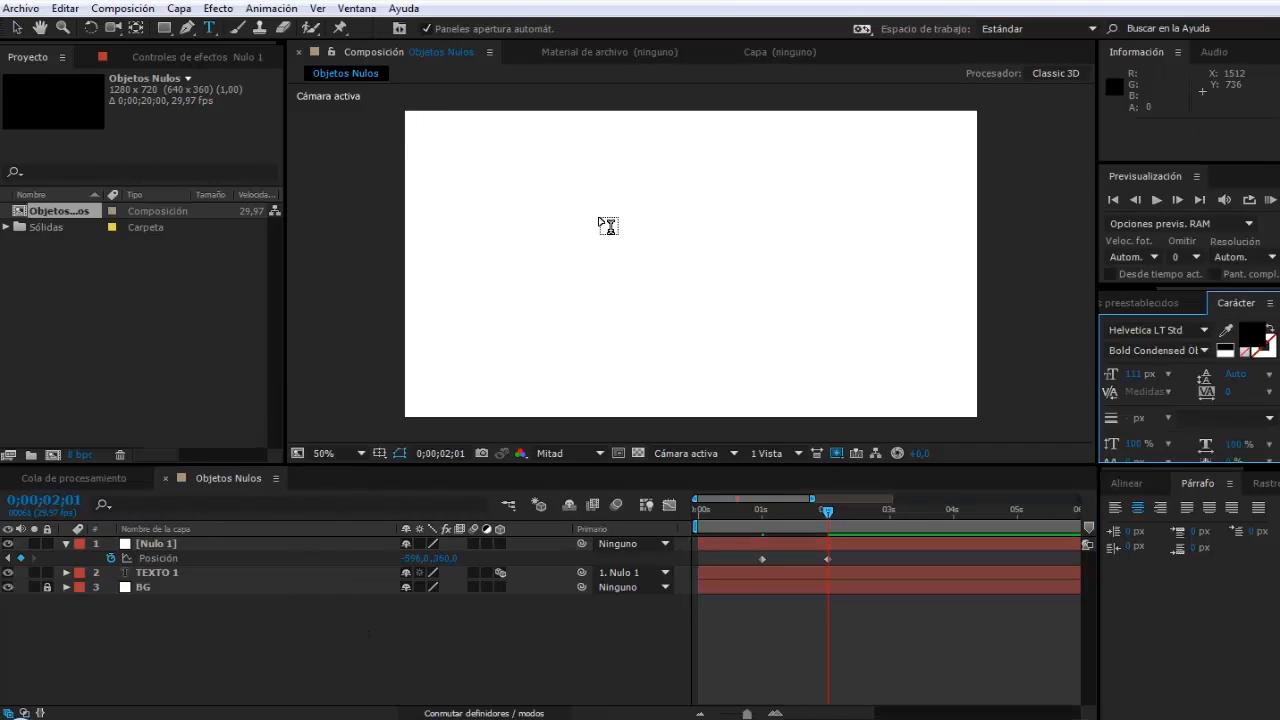
pyautogui.click(679, 271)
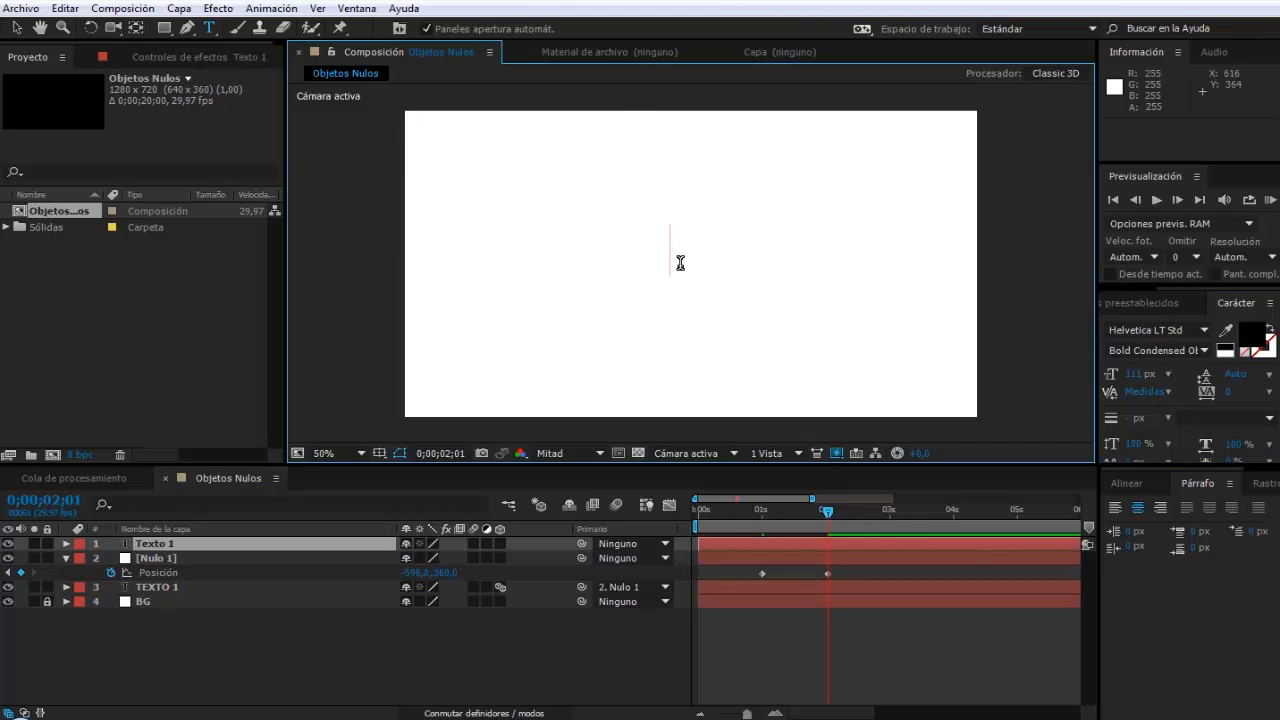
pyautogui.write('TEXTO 2')
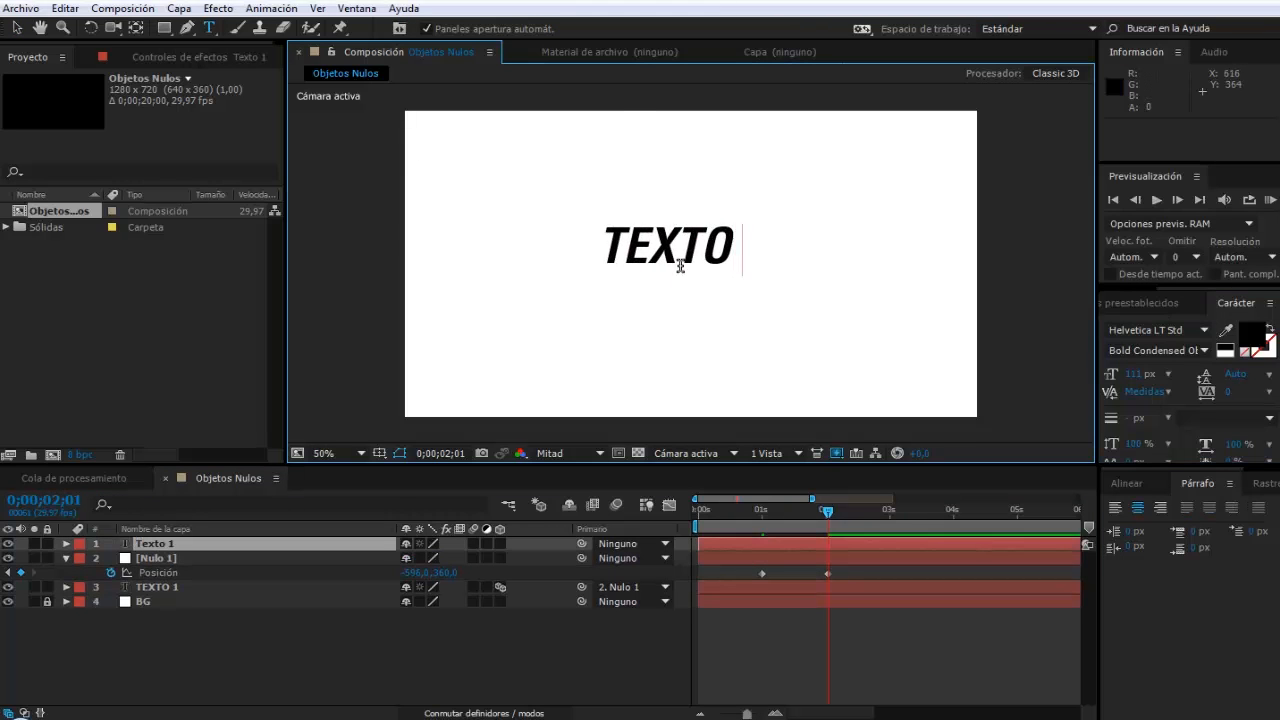
pyautogui.click(18, 29)
# Step: Centre the TEXTO 2 layer horizontally and vertically in the composition
pyautogui.click(1130, 485)
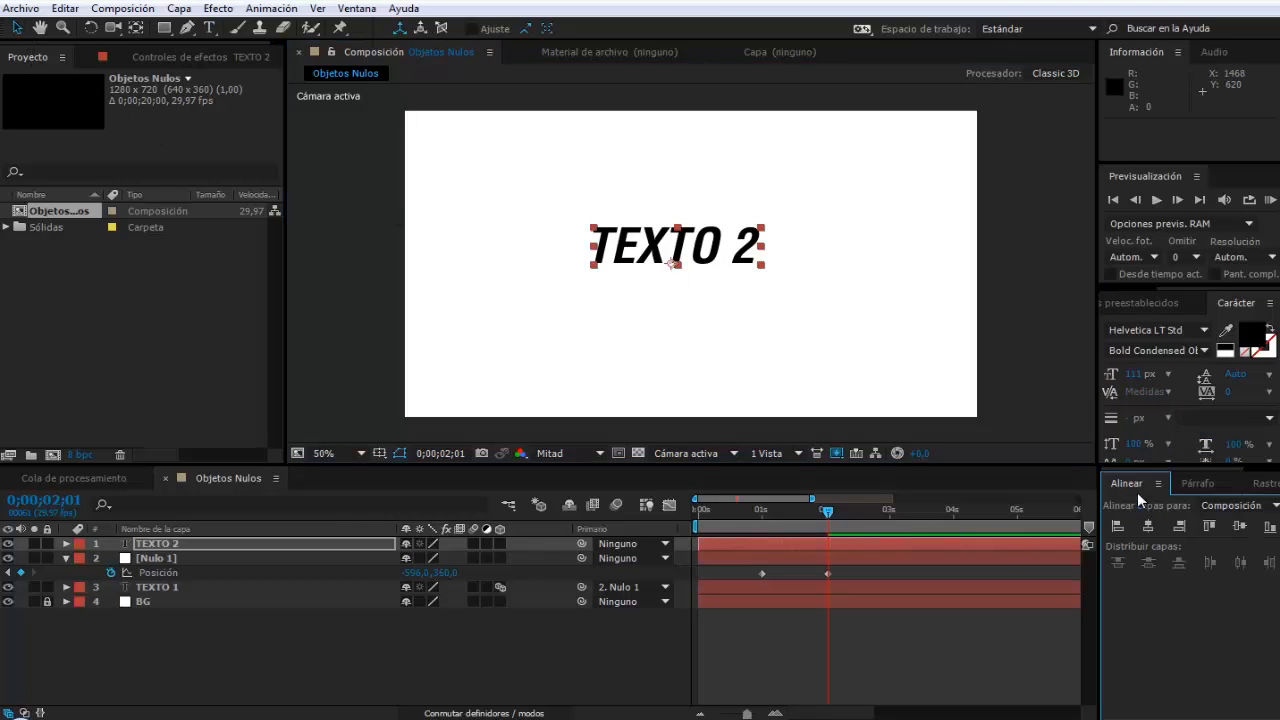
pyautogui.click(1148, 525)
pyautogui.click(1239, 525)
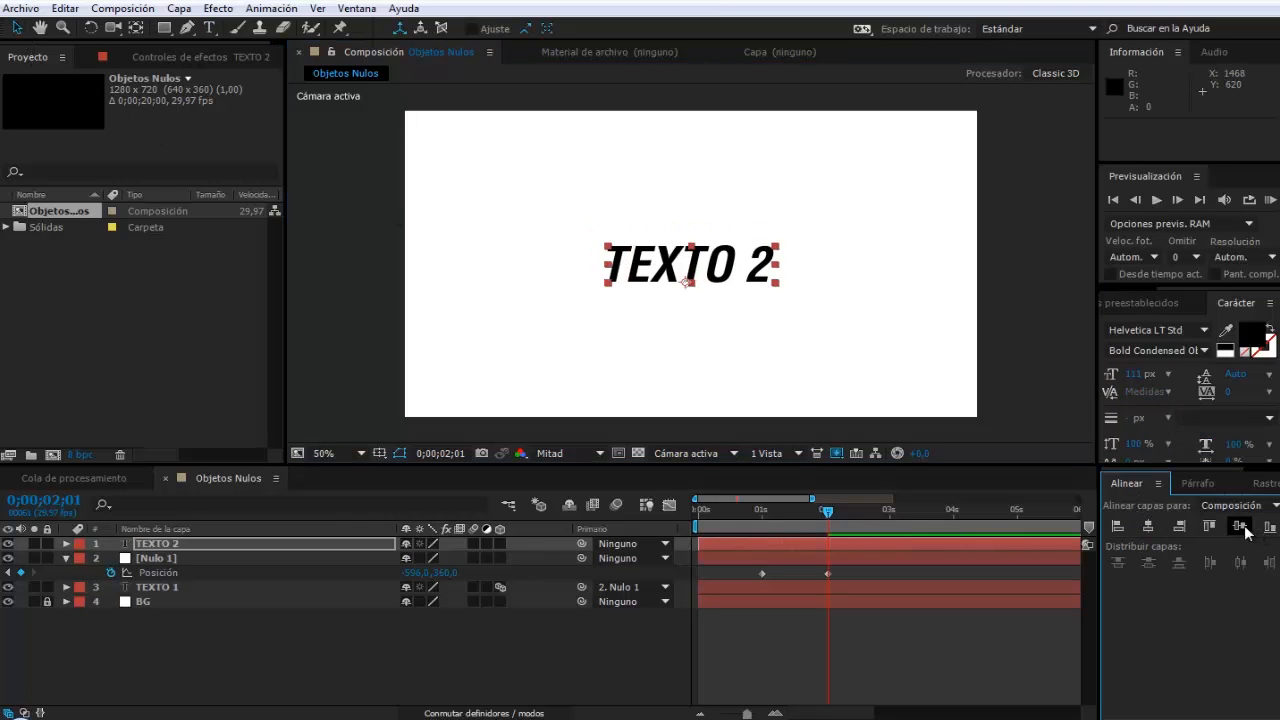
pyautogui.click(1199, 485)
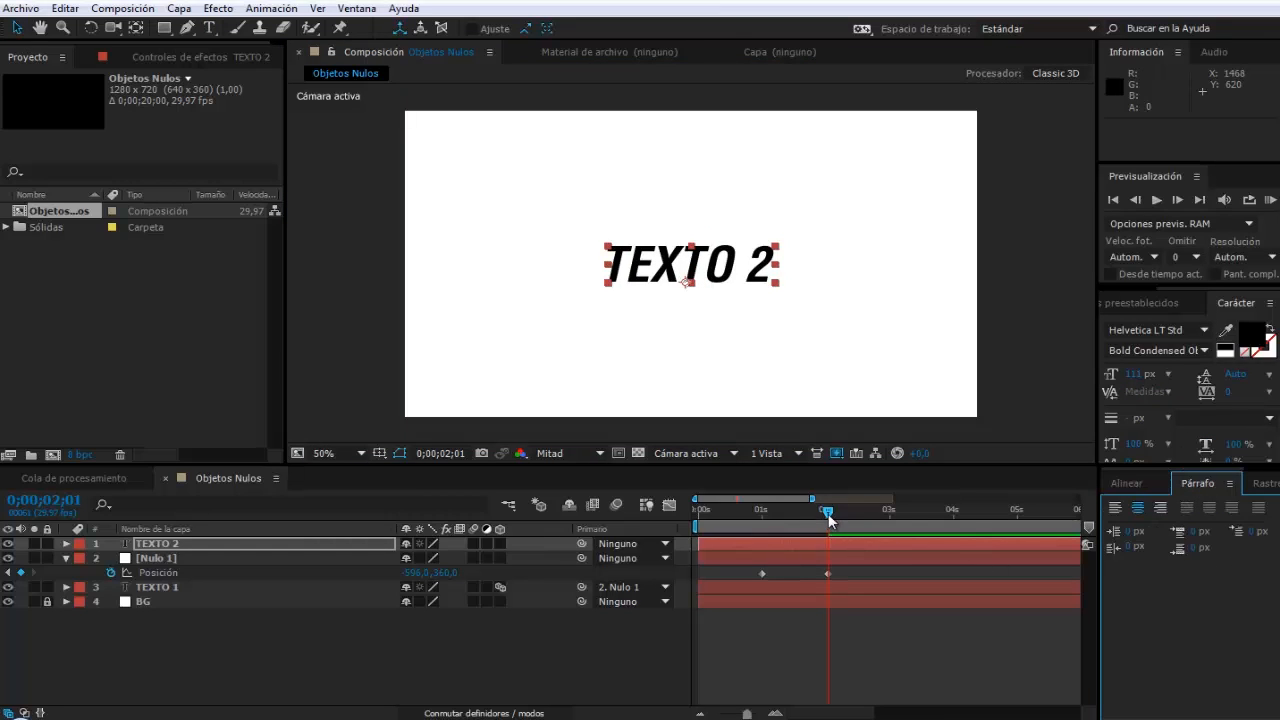
# Step: Parent the TEXTO 2 layer to Nulo 1 at 0;00;02;01 and scrub through the movement to check it
pyautogui.moveTo(828, 513)
pyautogui.mouseDown()
pyautogui.moveTo(746, 512)
pyautogui.moveTo(818, 527)
pyautogui.moveTo(827, 515)
pyautogui.mouseUp()
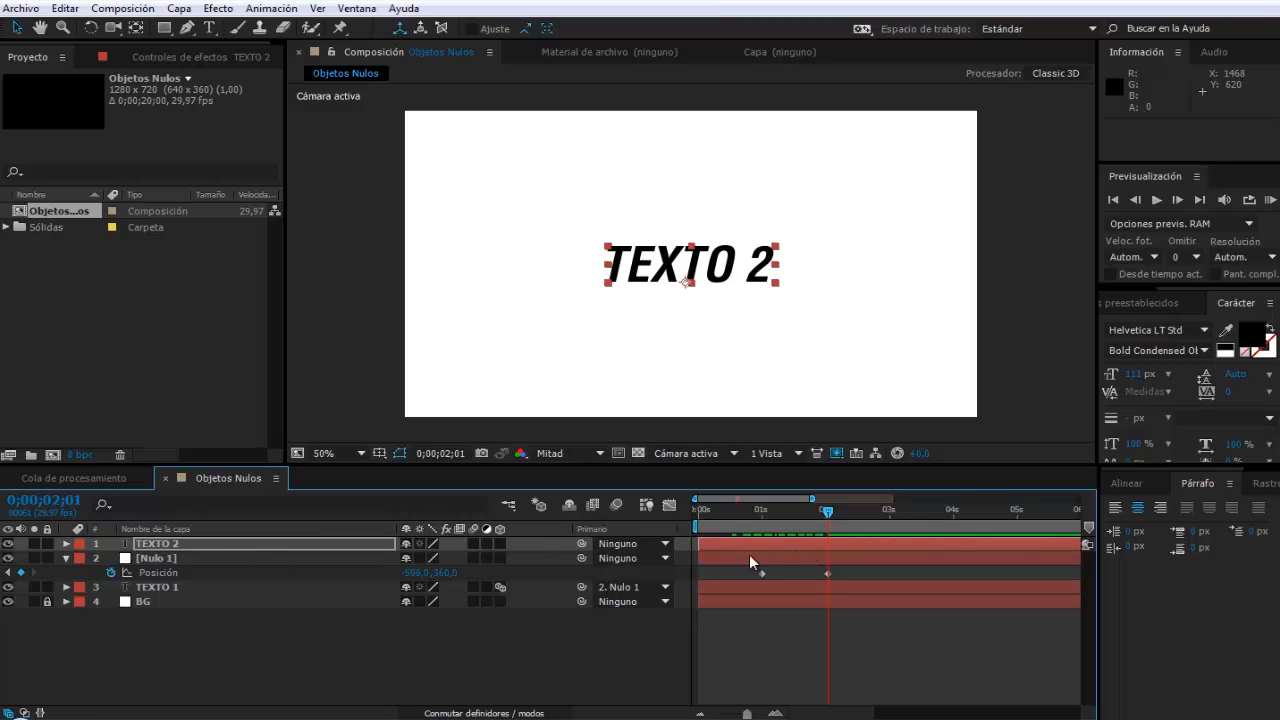
pyautogui.click(629, 545)
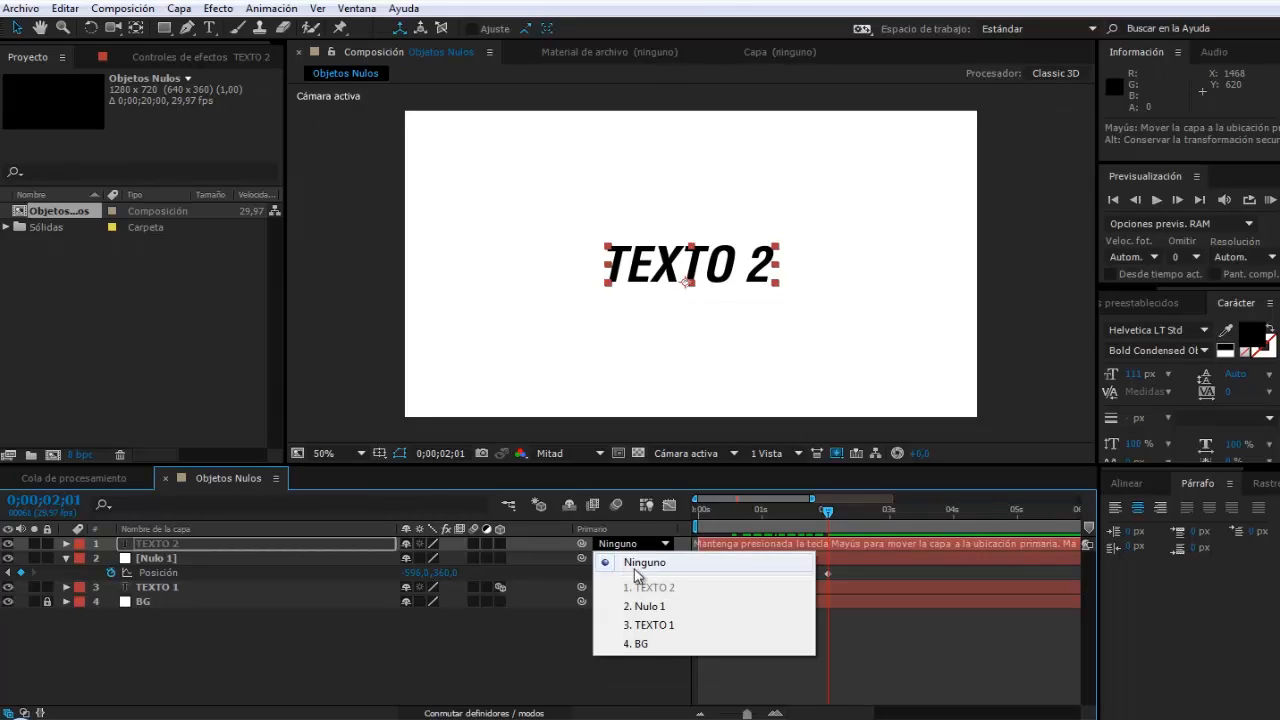
pyautogui.click(647, 609)
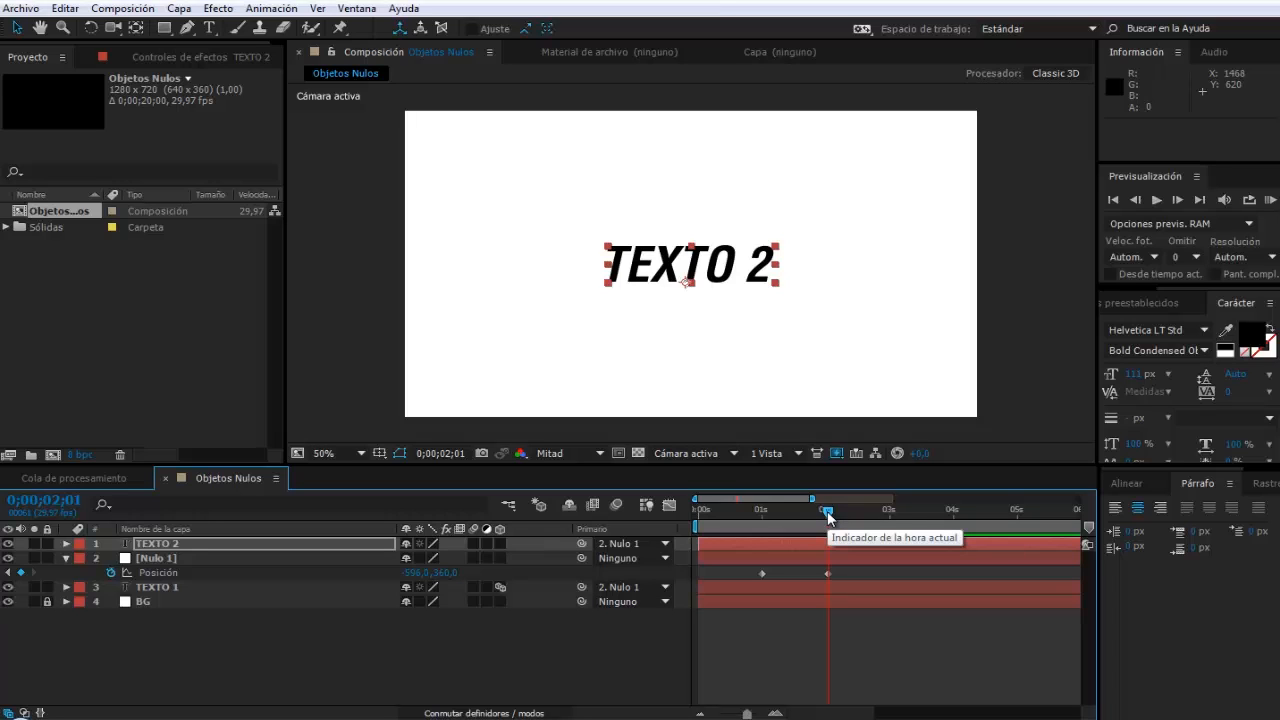
pyautogui.click(663, 545)
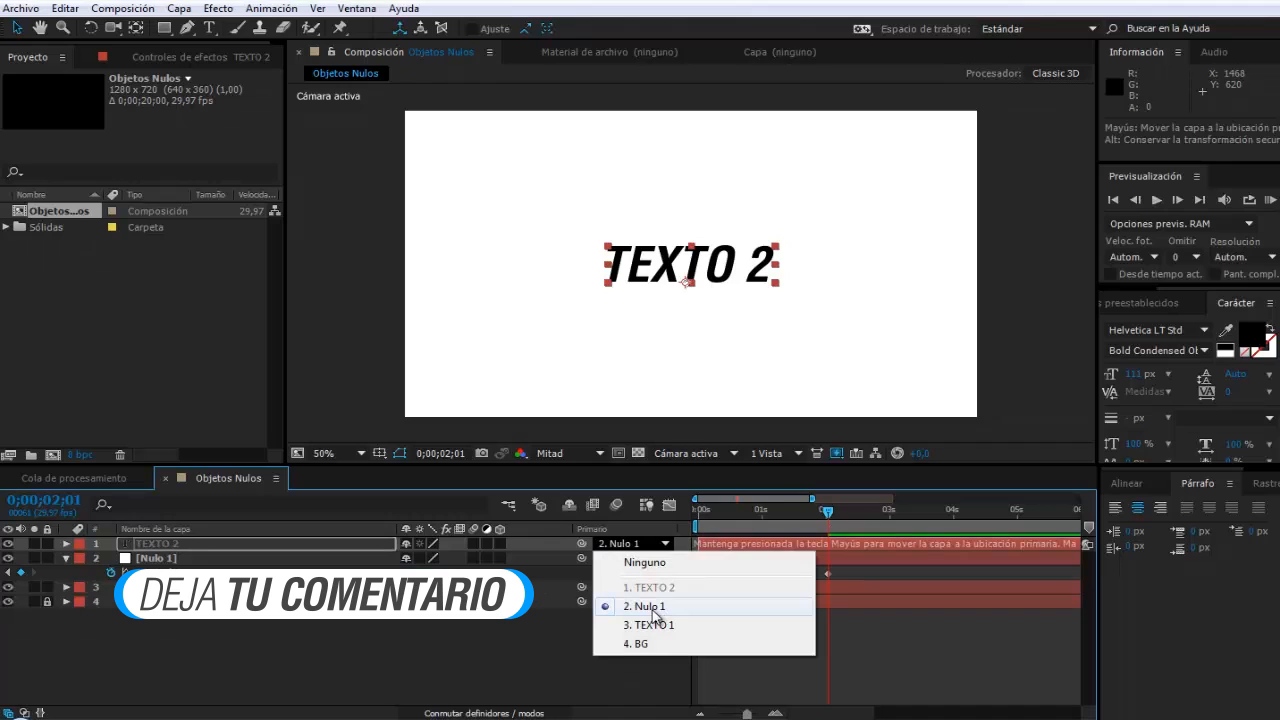
pyautogui.click(648, 607)
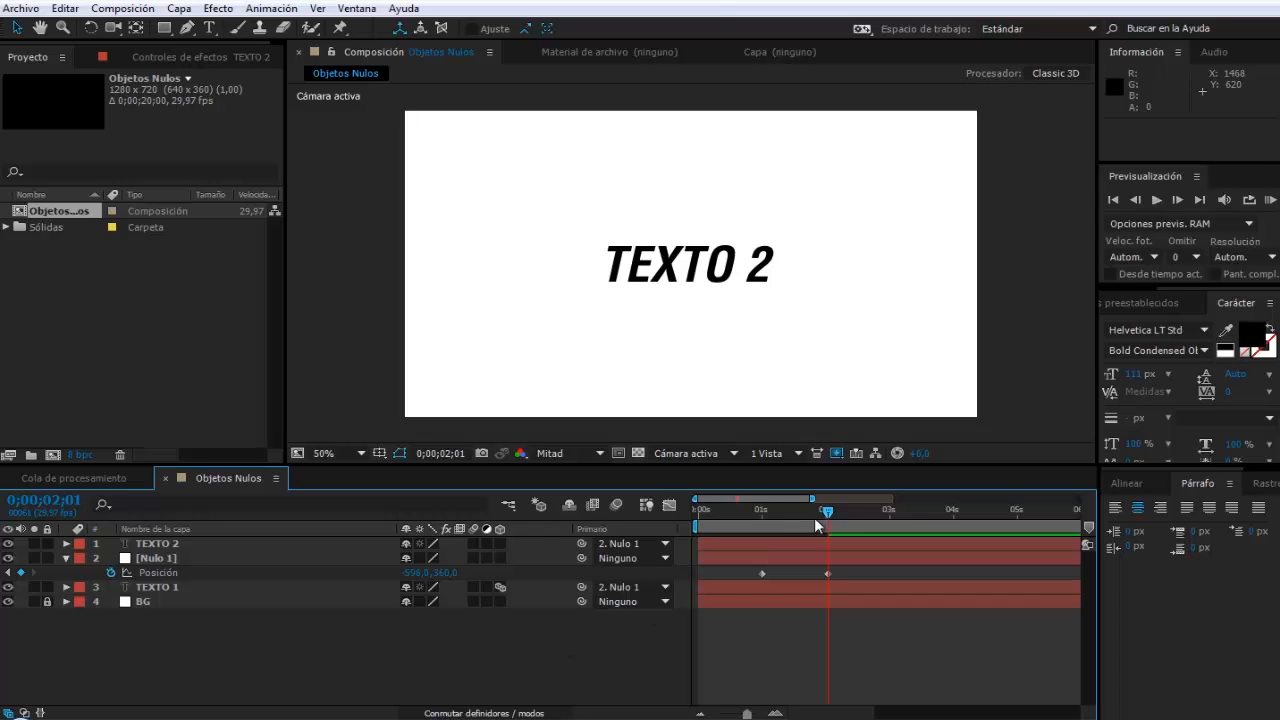
pyautogui.moveTo(827, 512)
pyautogui.mouseDown()
pyautogui.moveTo(752, 520)
pyautogui.moveTo(837, 526)
pyautogui.moveTo(769, 531)
pyautogui.moveTo(827, 533)
pyautogui.mouseUp()
# Step: Try unparenting TEXTO 2 at 0;00;02;01 and parenting it to Nulo 1 again at 0;00;01;07
pyautogui.click(632, 546)
pyautogui.click(644, 564)
pyautogui.moveTo(823, 511); pyautogui.dragTo(777, 512)
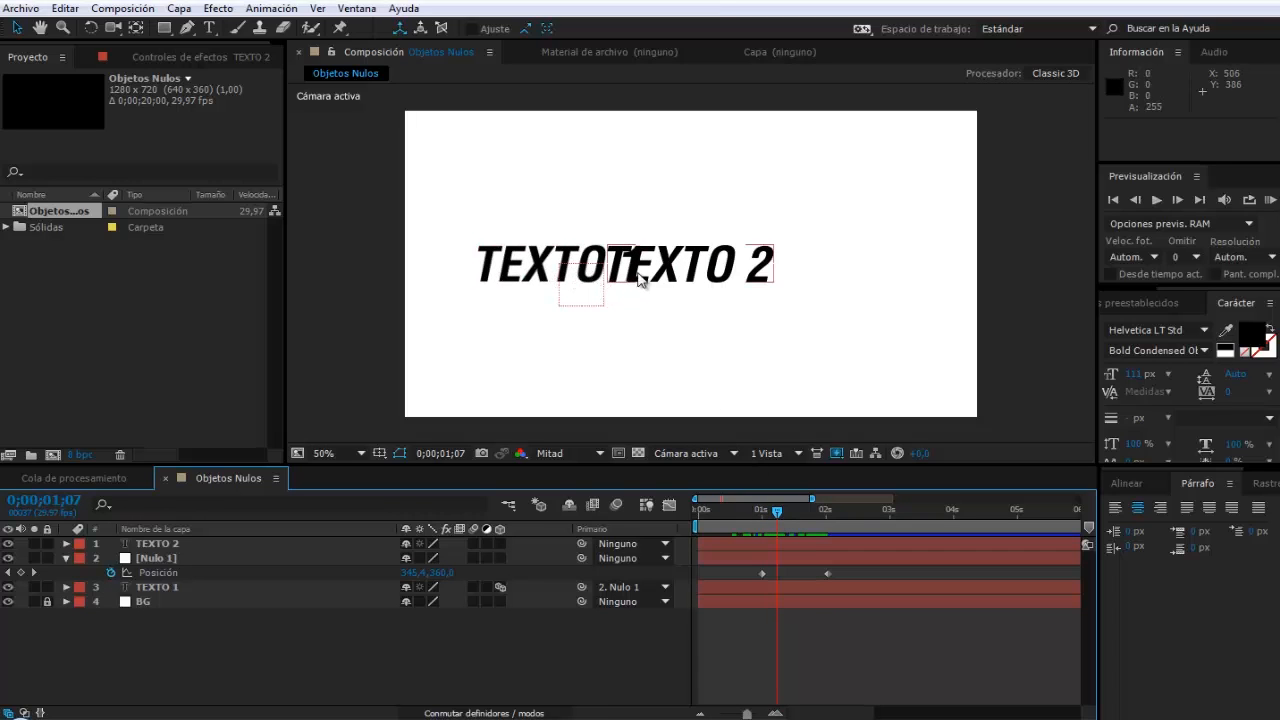
pyautogui.click(620, 548)
pyautogui.click(640, 605)
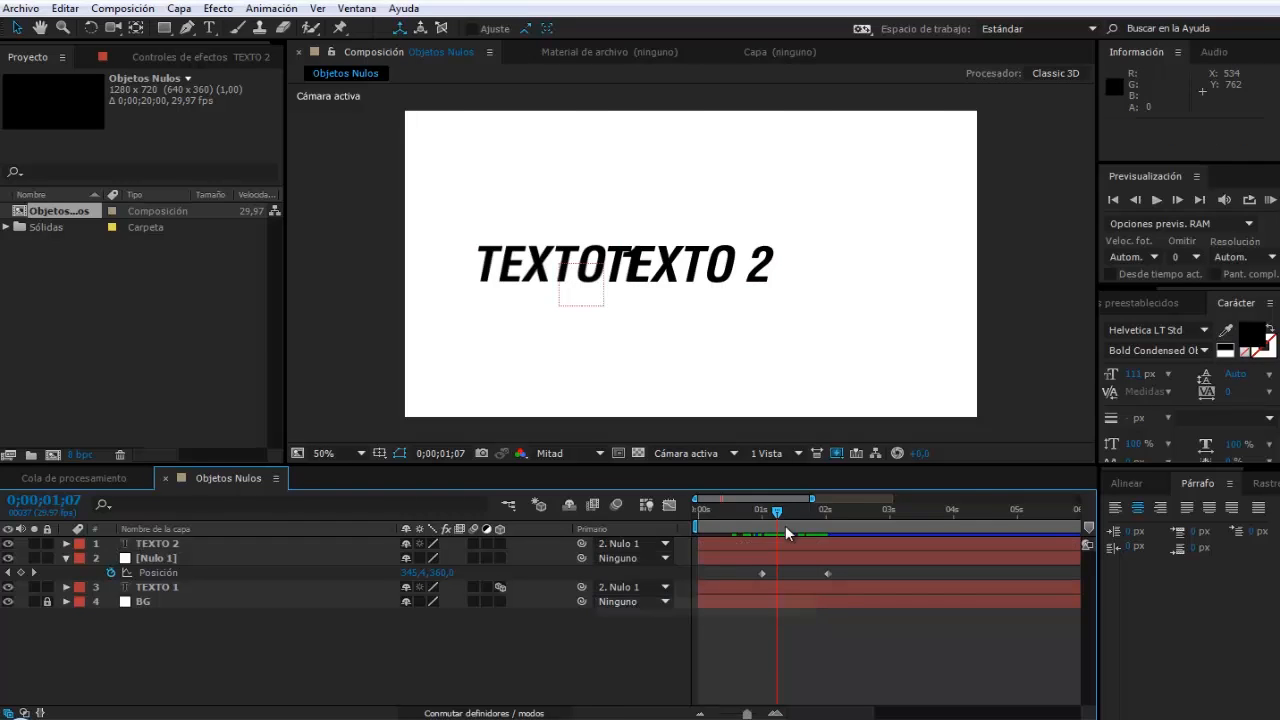
pyautogui.moveTo(779, 516); pyautogui.dragTo(756, 530)
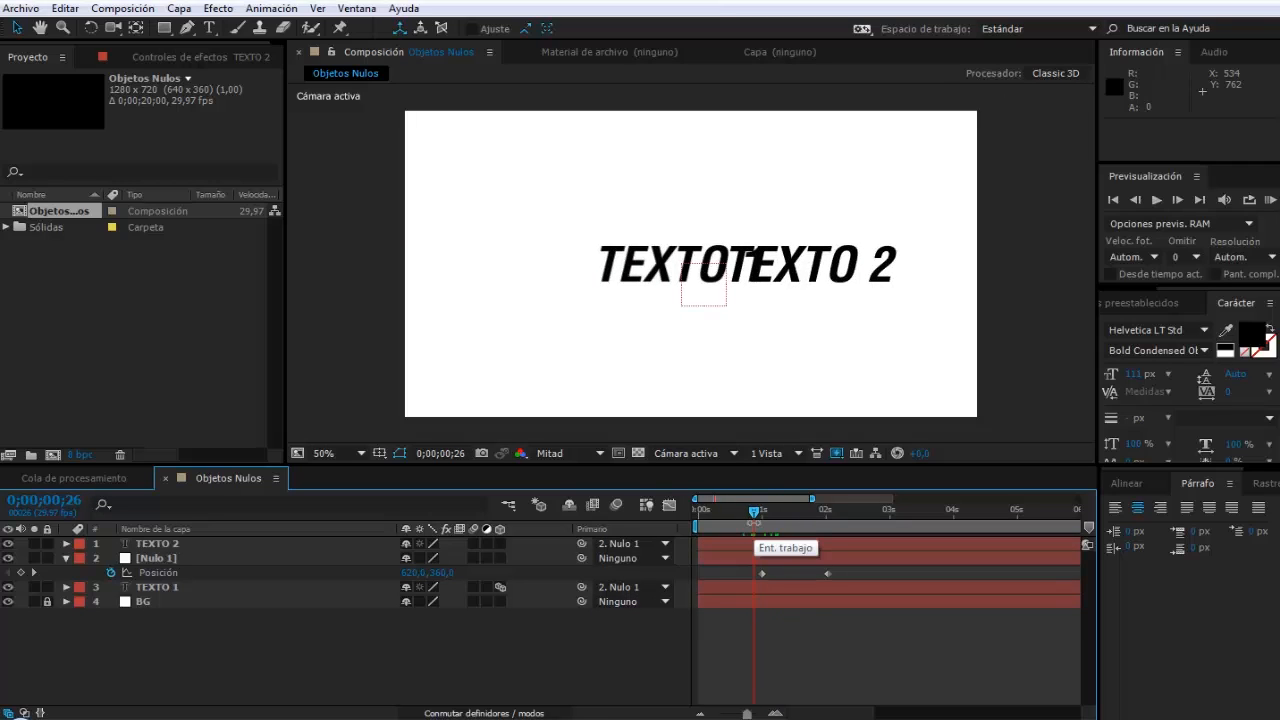
# Step: Undo the trial parent changes on TEXTO 2 and scrub through the movement around 0;00;02;01
pyautogui.hotkey('ctrl', 'z')
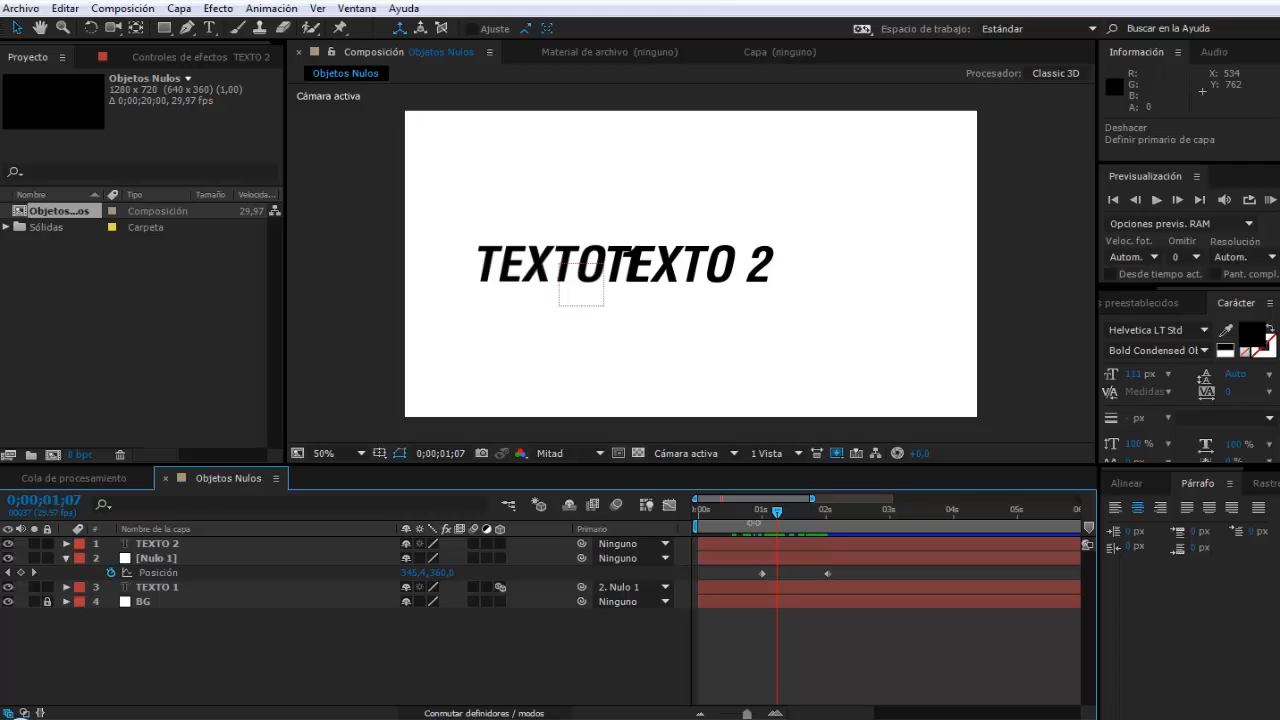
pyautogui.hotkey('ctrl', 'shift', 'z')
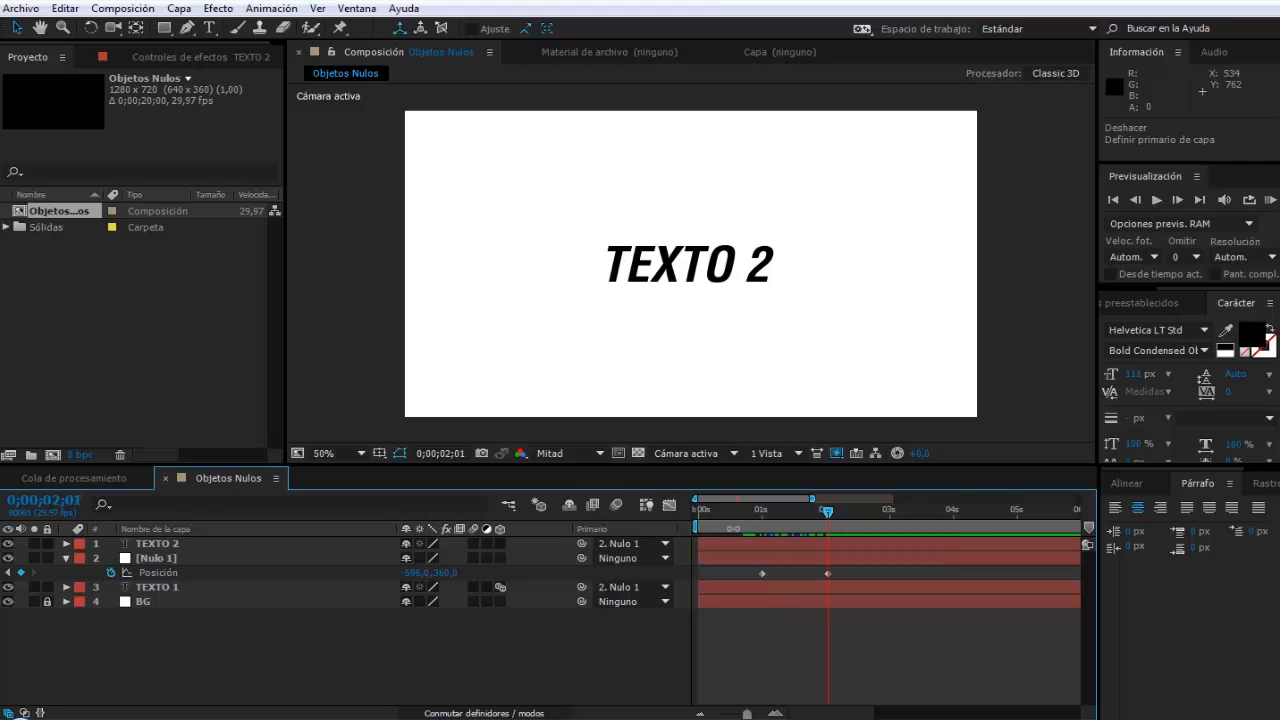
pyautogui.moveTo(827, 513); pyautogui.dragTo(828, 550)
# Step: Add a hold Position keyframe on Nulo 1 at 0;00;03;15 and keyframe X at about -1768 at 0;00;04;12
pyautogui.moveTo(827, 524); pyautogui.dragTo(922, 514)
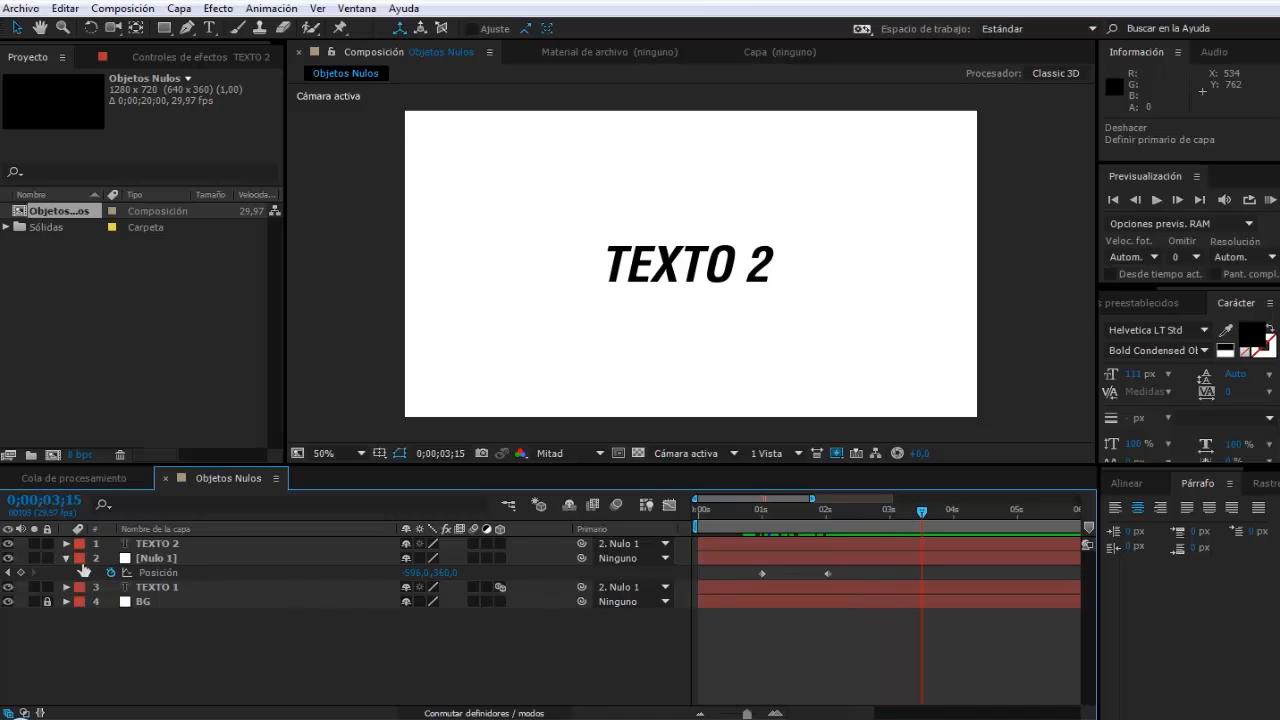
pyautogui.click(20, 573)
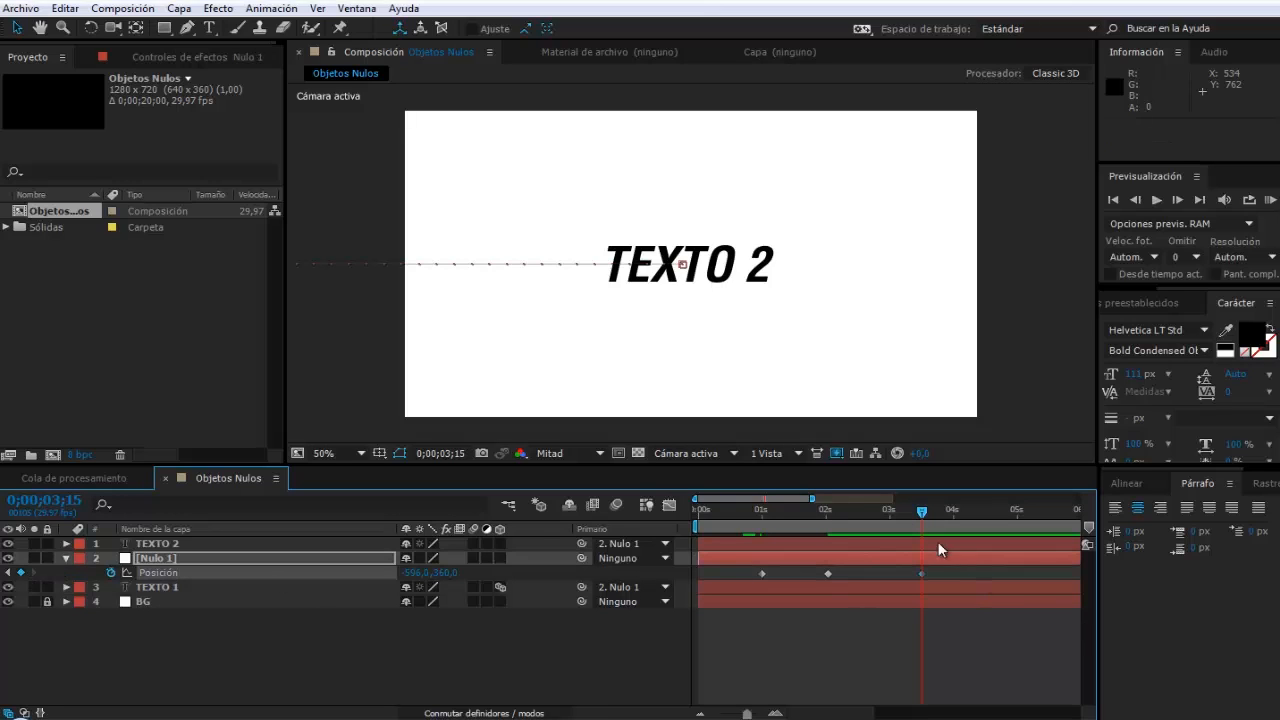
pyautogui.moveTo(975, 518); pyautogui.dragTo(979, 516)
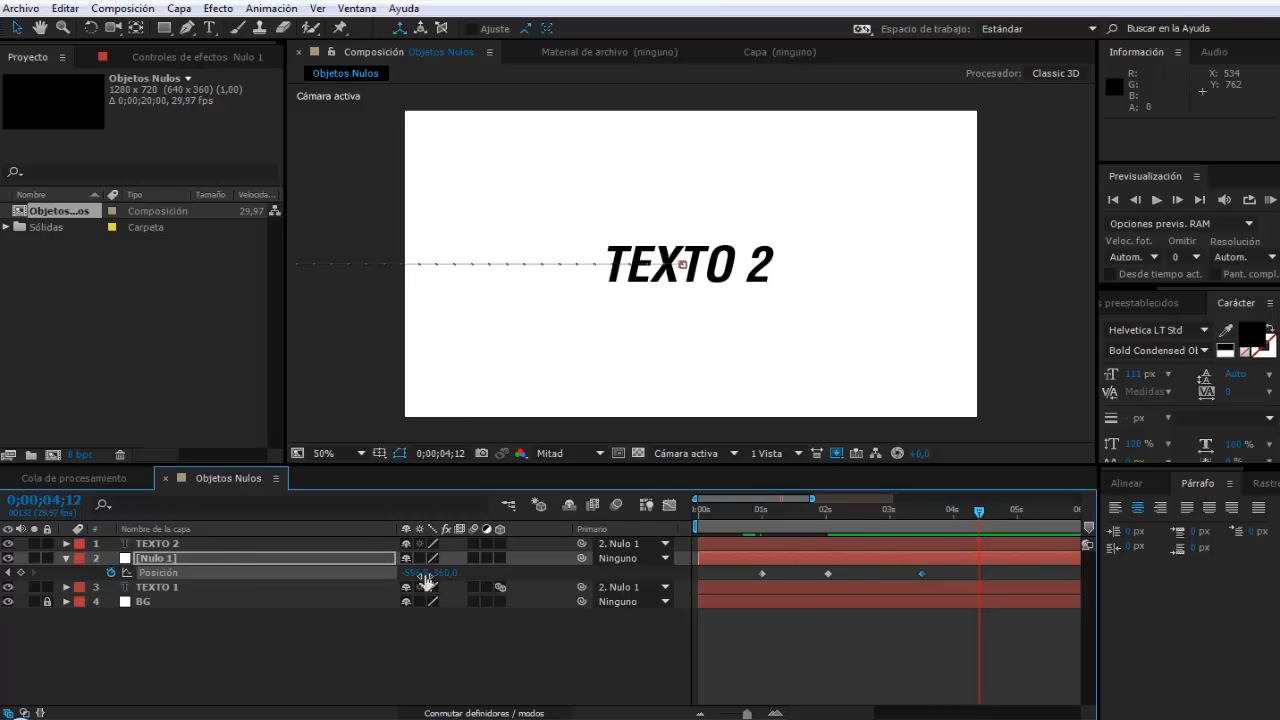
pyautogui.moveTo(425, 582); pyautogui.dragTo(323, 583)
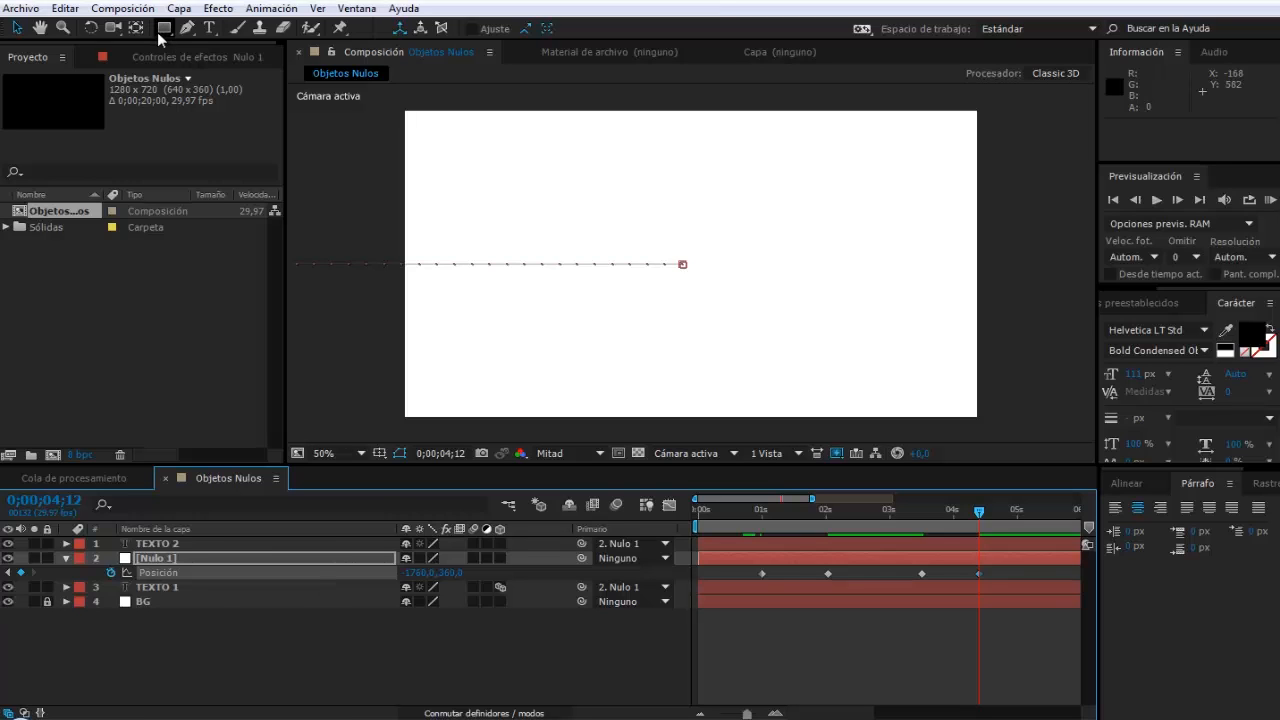
# Step: Add a text layer reading TEXTO 3 near the middle of the composition at 0;00;04;12
pyautogui.click(210, 28)
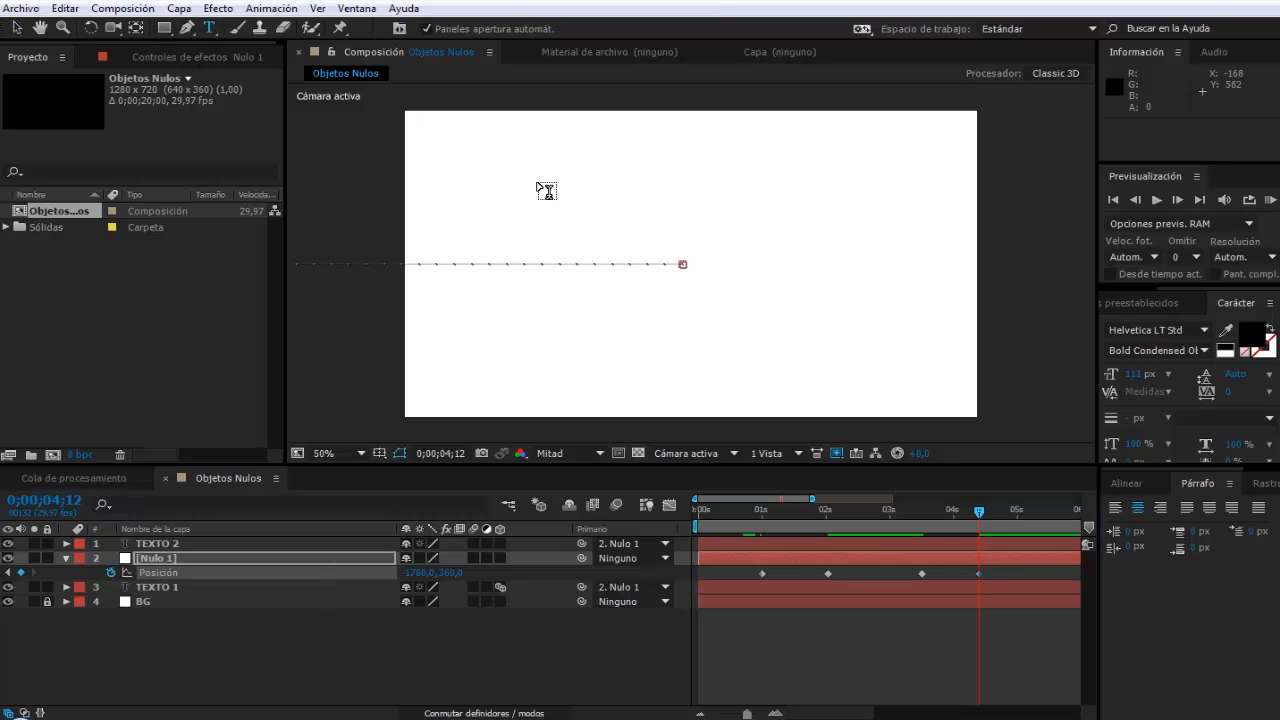
pyautogui.click(686, 268)
pyautogui.write('TEX')
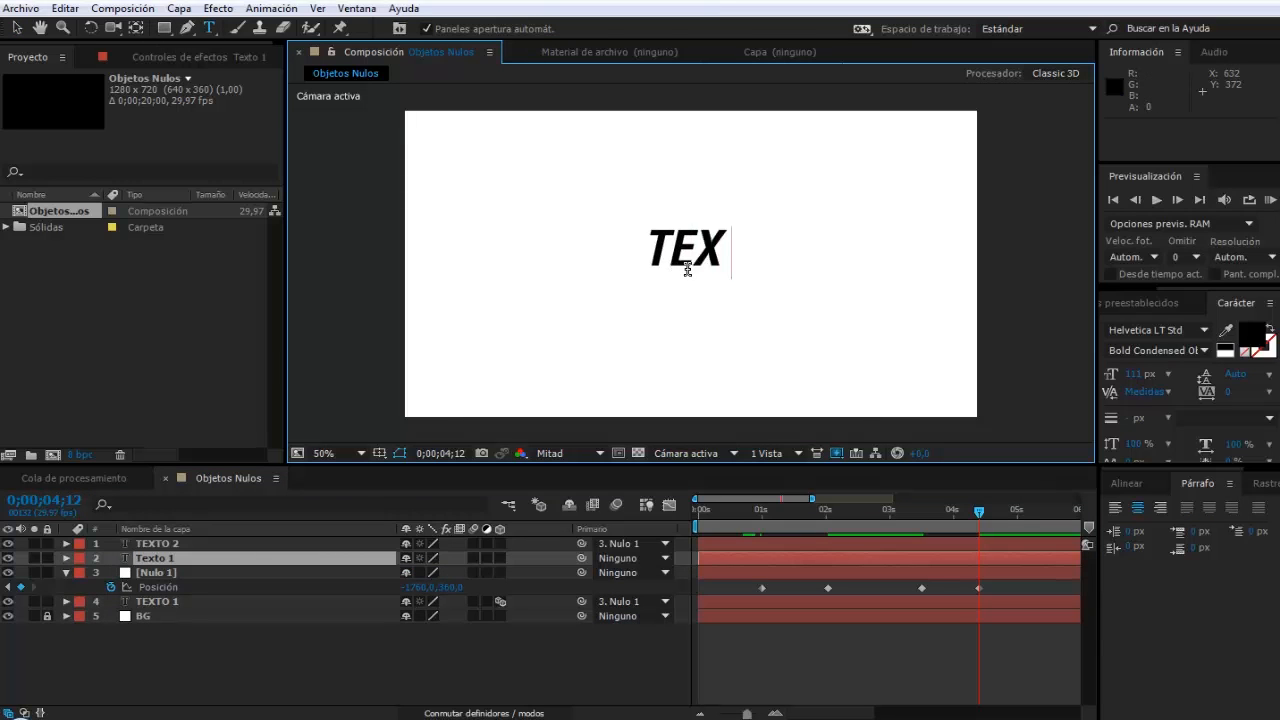
pyautogui.write('TO 3')
pyautogui.press('Escape')
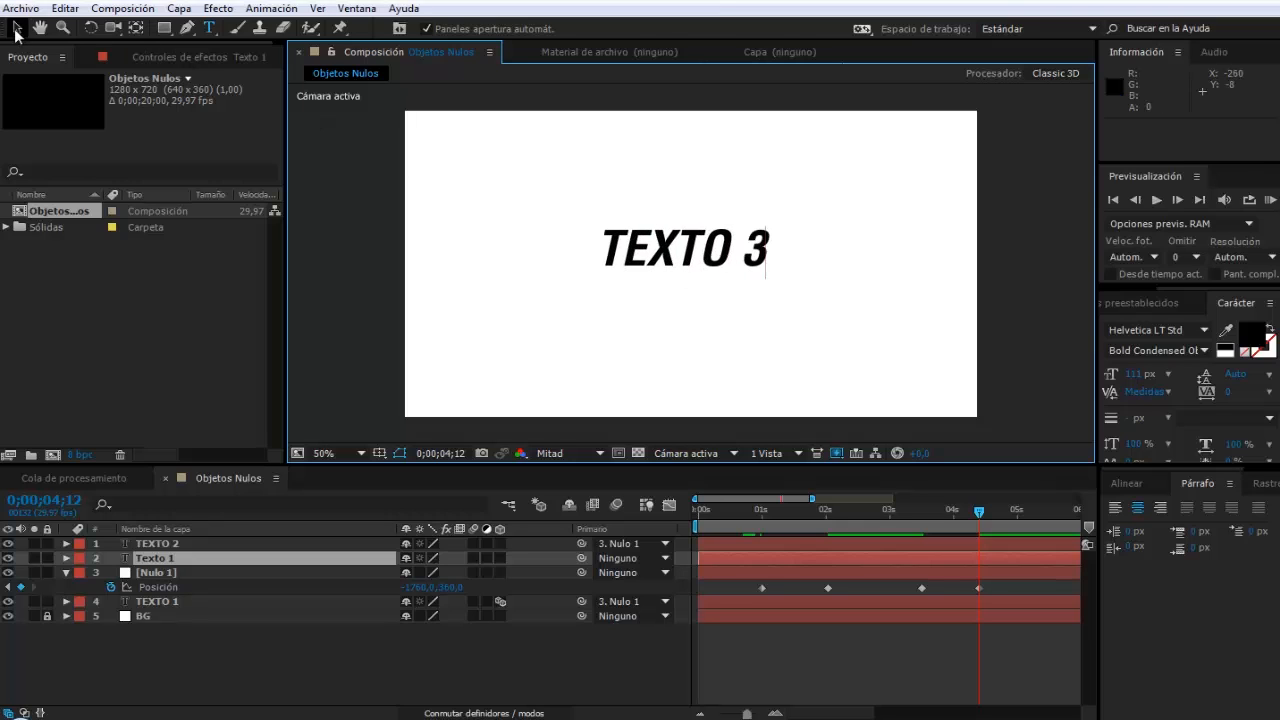
# Step: Centre the TEXTO 3 layer horizontally and vertically in the composition
pyautogui.click(1128, 483)
pyautogui.click(1148, 526)
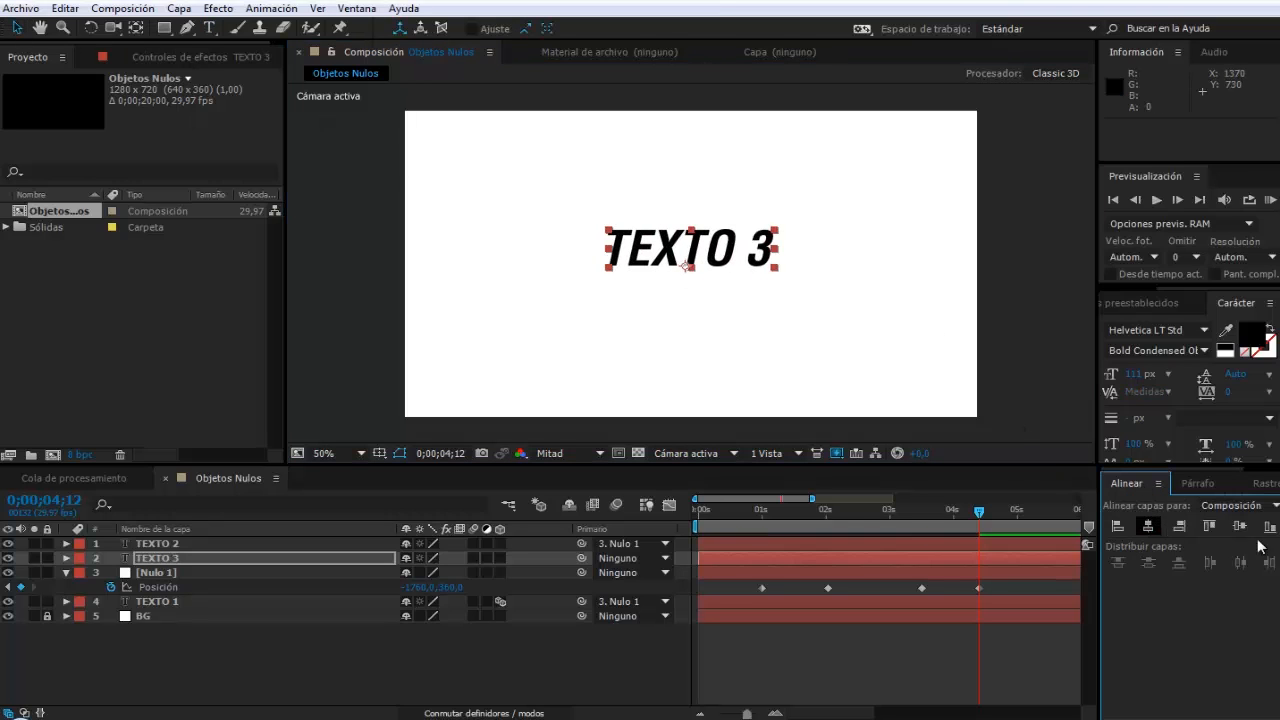
pyautogui.click(1238, 527)
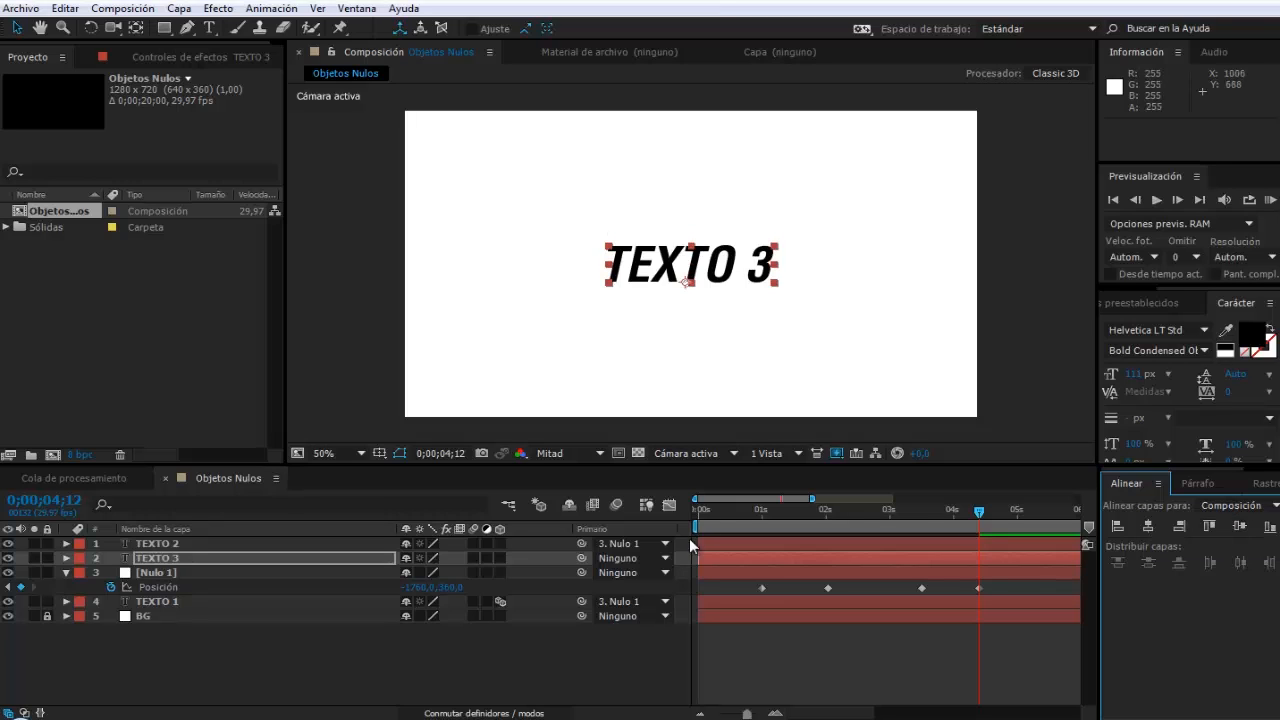
# Step: Parent the TEXTO 3 layer to Nulo 1 at 0;00;04;12 and scrub back to 0;00;03;25 to check the slide
pyautogui.click(616, 558)
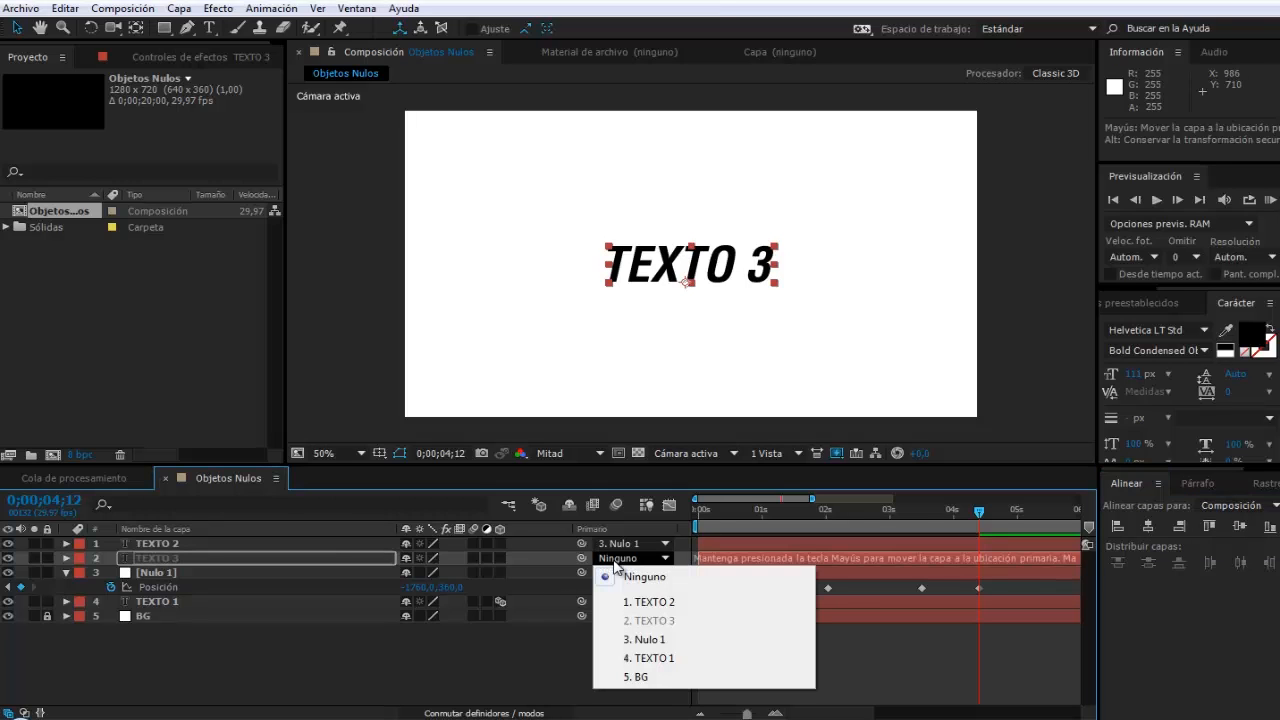
pyautogui.click(646, 639)
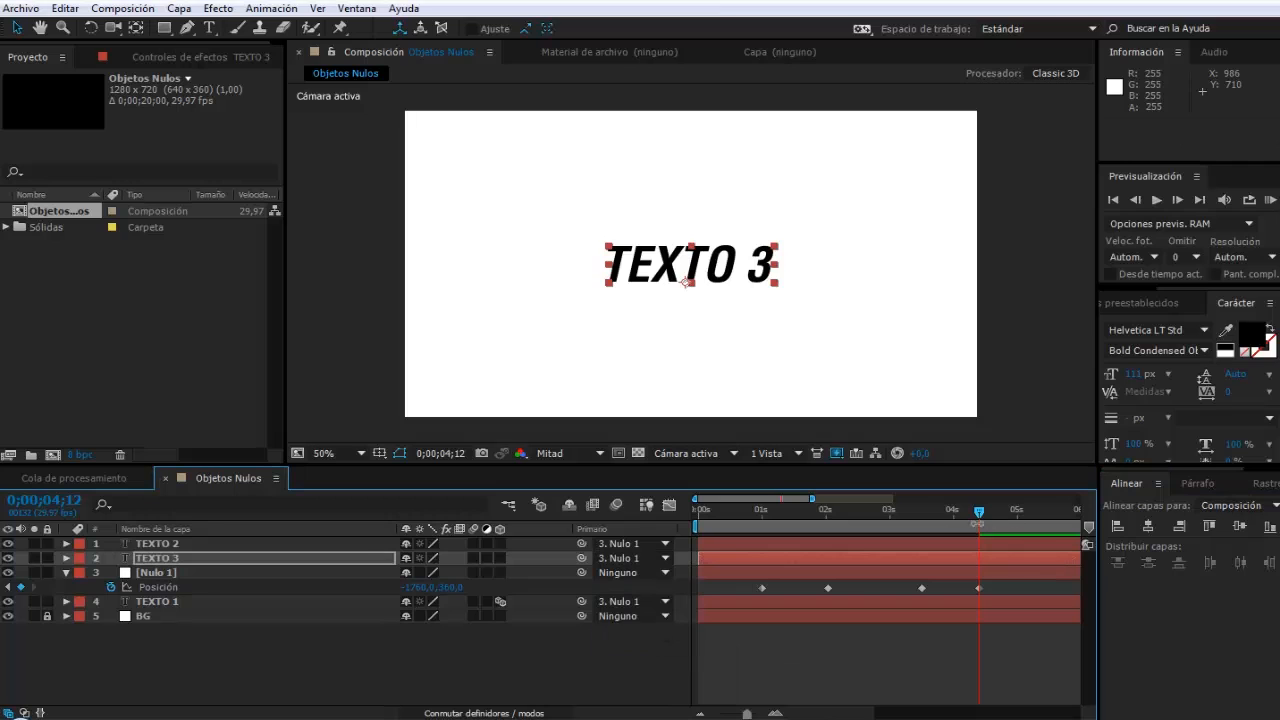
pyautogui.moveTo(979, 514)
pyautogui.mouseDown()
pyautogui.moveTo(736, 514)
pyautogui.moveTo(986, 532)
pyautogui.mouseUp()
pyautogui.moveTo(985, 513); pyautogui.dragTo(942, 521)
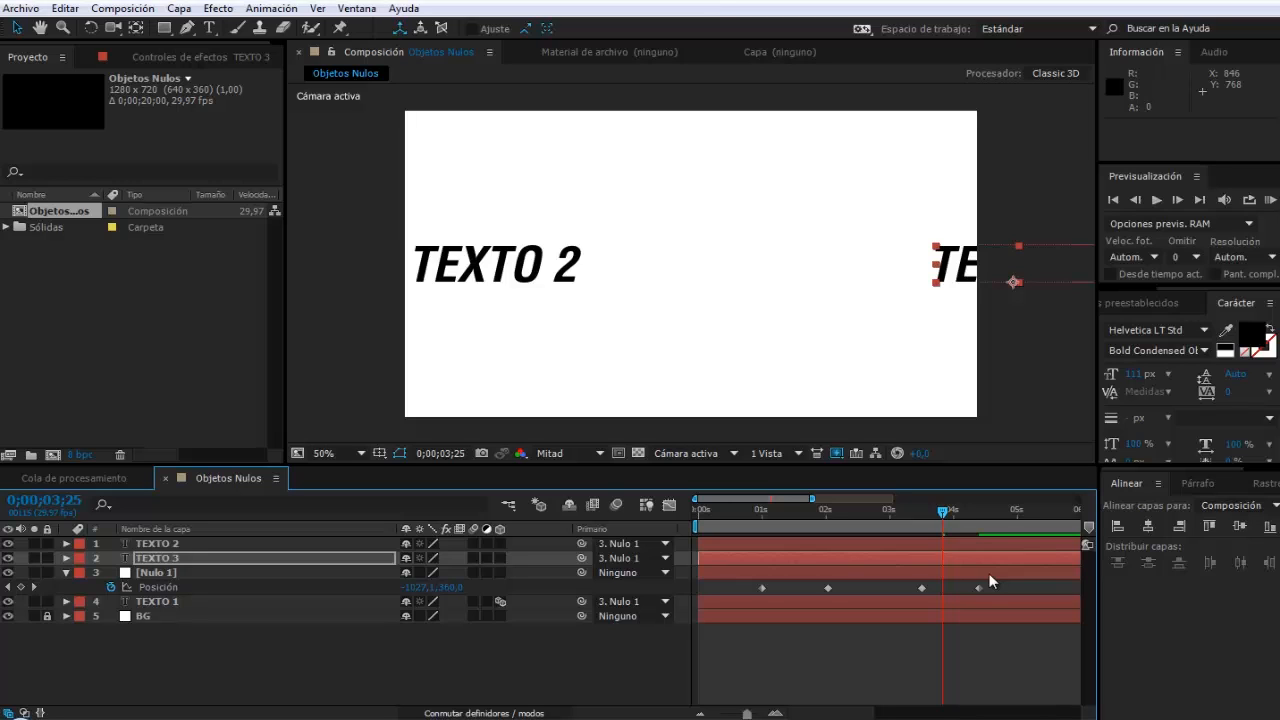
# Step: Apply Easy Ease to all four Position keyframes on Nulo 1
pyautogui.moveTo(834, 712); pyautogui.dragTo(867, 715)
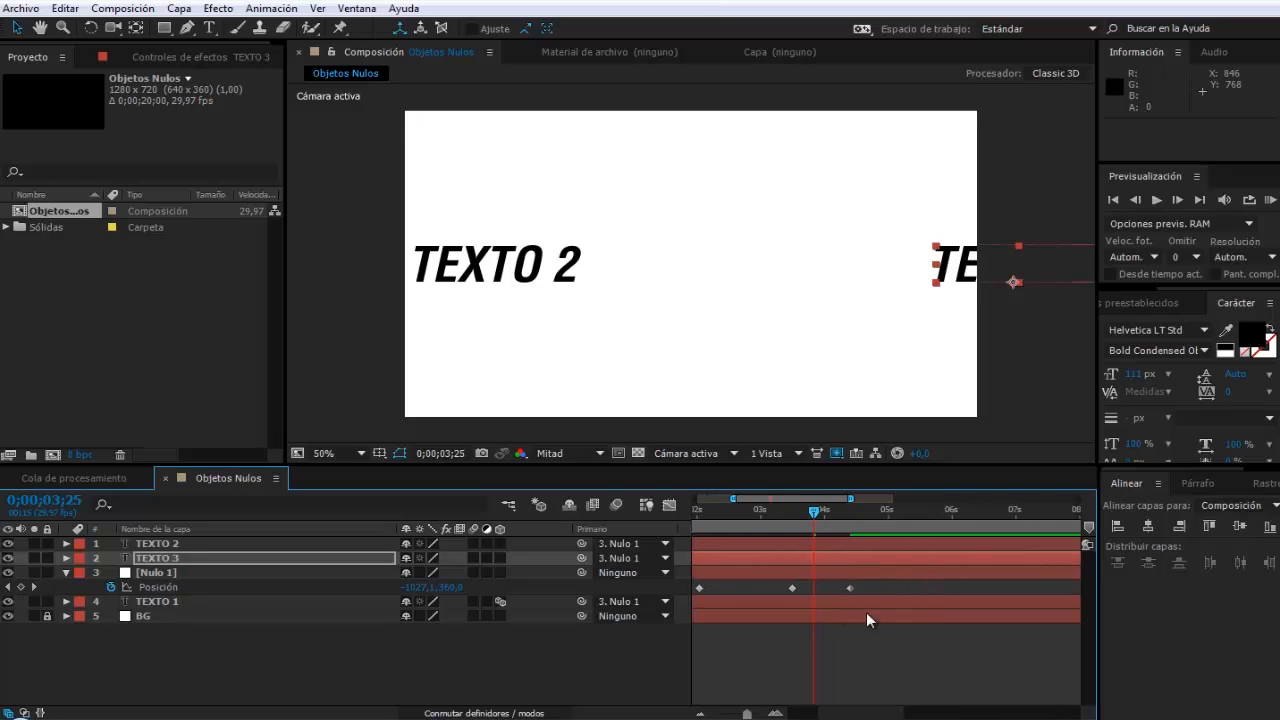
pyautogui.moveTo(815, 514)
pyautogui.mouseDown()
pyautogui.moveTo(845, 522)
pyautogui.moveTo(819, 530)
pyautogui.mouseUp()
pyautogui.moveTo(834, 708); pyautogui.dragTo(786, 713)
pyautogui.moveTo(989, 589); pyautogui.dragTo(701, 590)
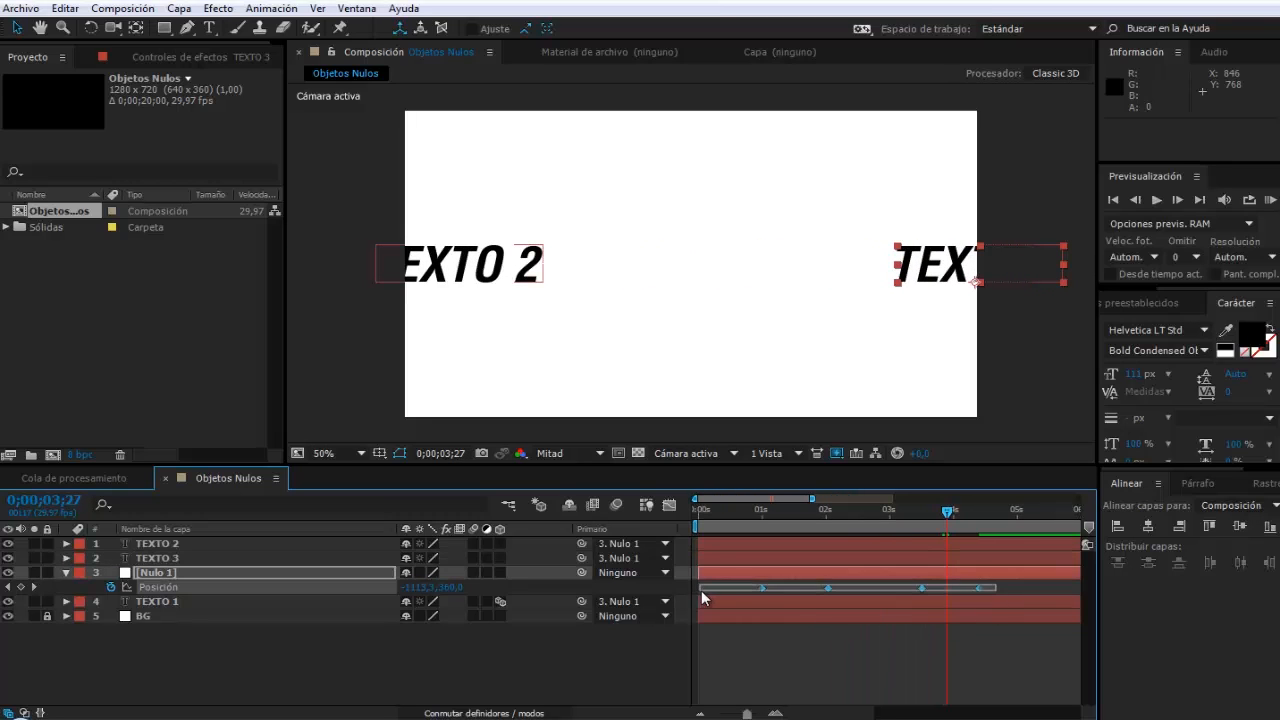
pyautogui.click(670, 507)
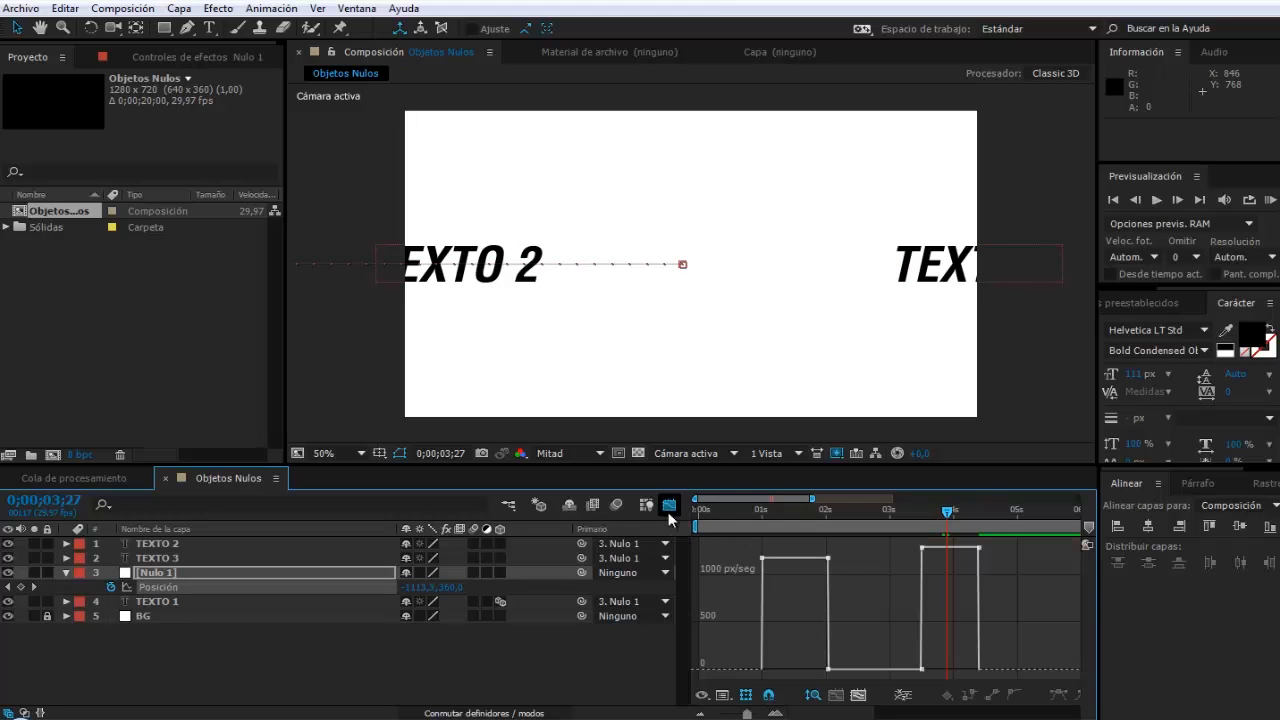
pyautogui.click(669, 507)
pyautogui.moveTo(1001, 584); pyautogui.dragTo(763, 590)
pyautogui.rightClick(763, 590)
pyautogui.moveTo(795, 575)
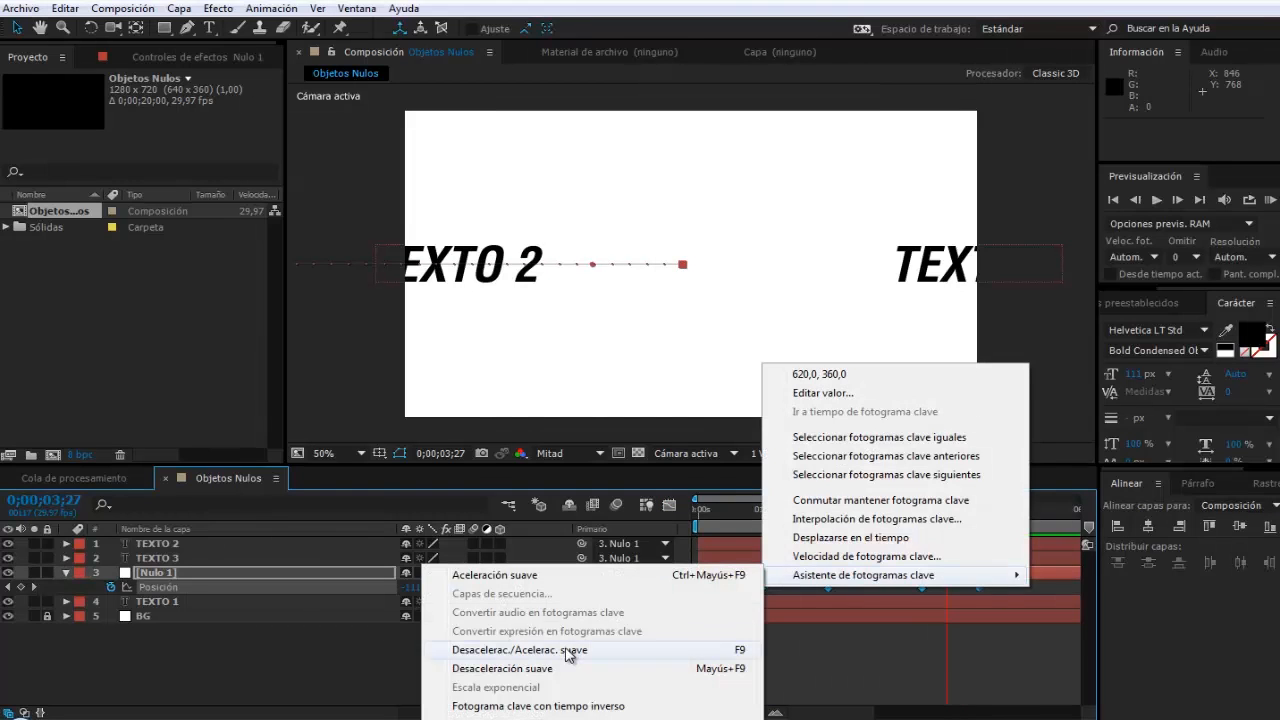
# Step: Reshape Nulo 1's Position speed graph so both slides peak early and decelerate gradually into their end keyframes
pyautogui.click(669, 506)
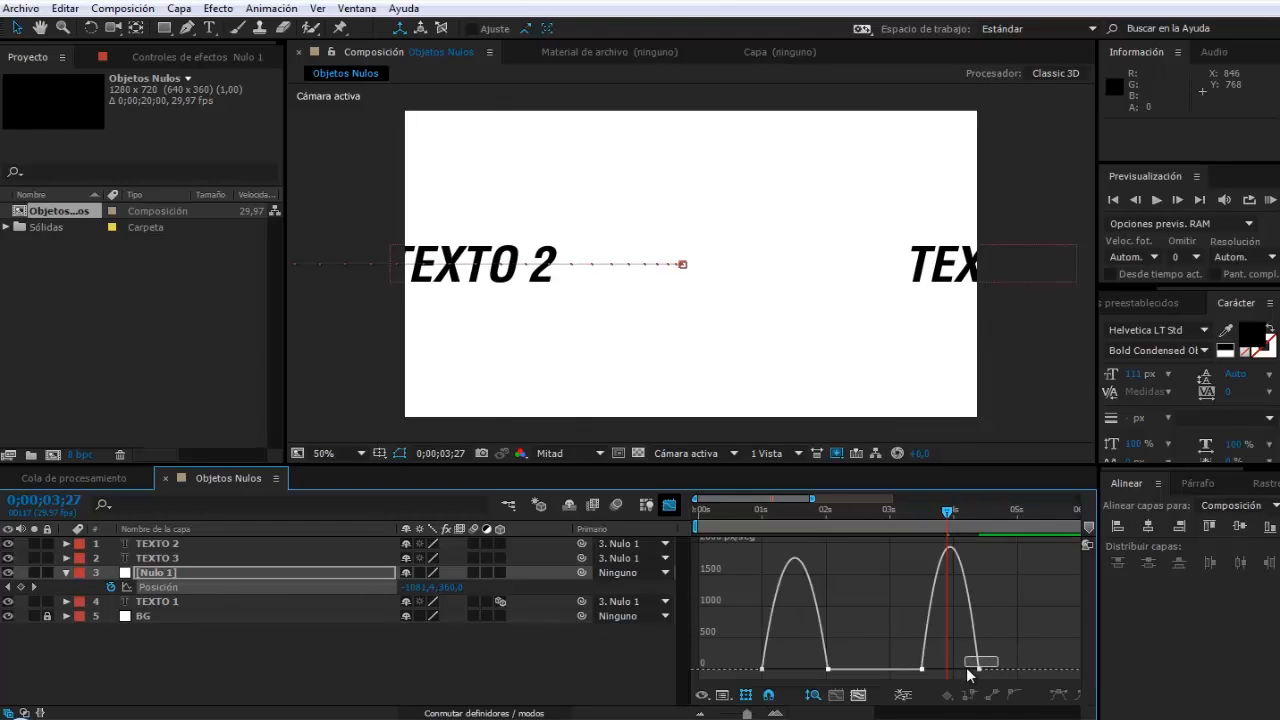
pyautogui.moveTo(978, 670)
pyautogui.moveTo(979, 670); pyautogui.dragTo(942, 670)
pyautogui.moveTo(830, 671); pyautogui.dragTo(774, 670)
pyautogui.click(669, 506)
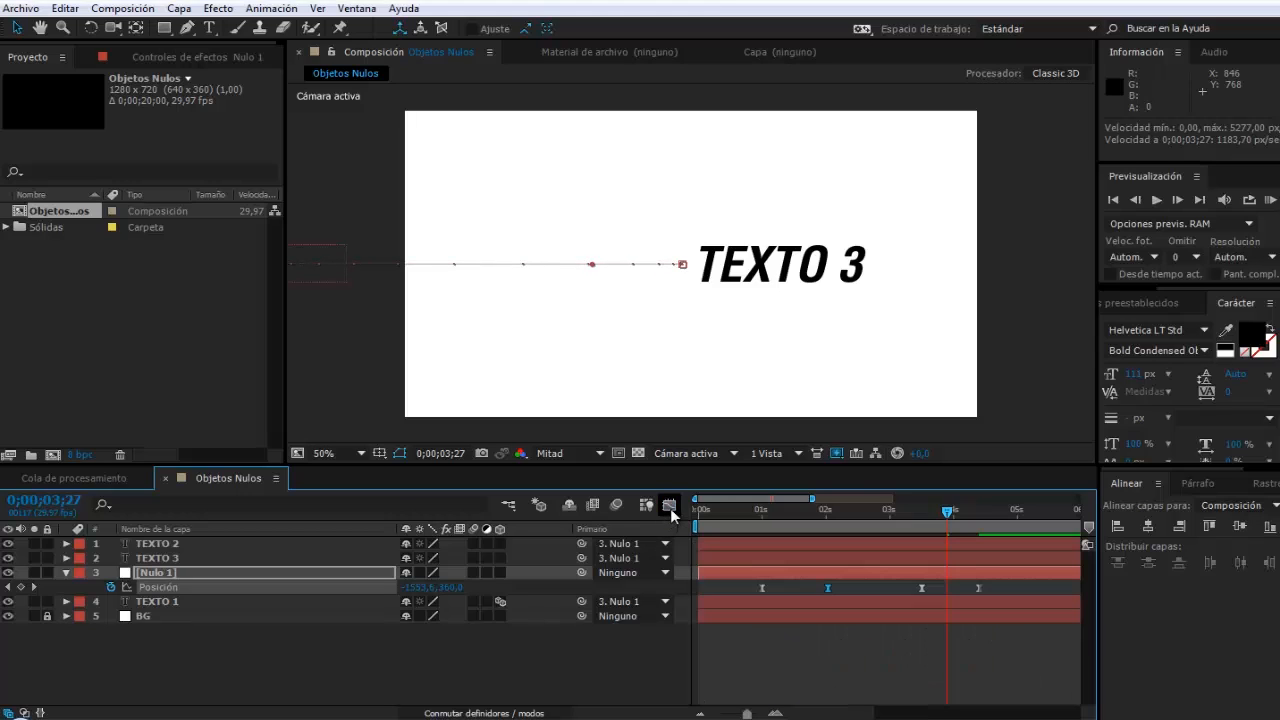
# Step: Enable motion blur on the TEXTO 1, TEXTO 2 and TEXTO 3 layers and for the whole composition
pyautogui.moveTo(473, 558); pyautogui.dragTo(473, 543)
pyautogui.click(473, 601)
pyautogui.click(615, 505)
# Step: End the work area at 0;00;04;18 and play a RAM preview of the animation
pyautogui.click(992, 509)
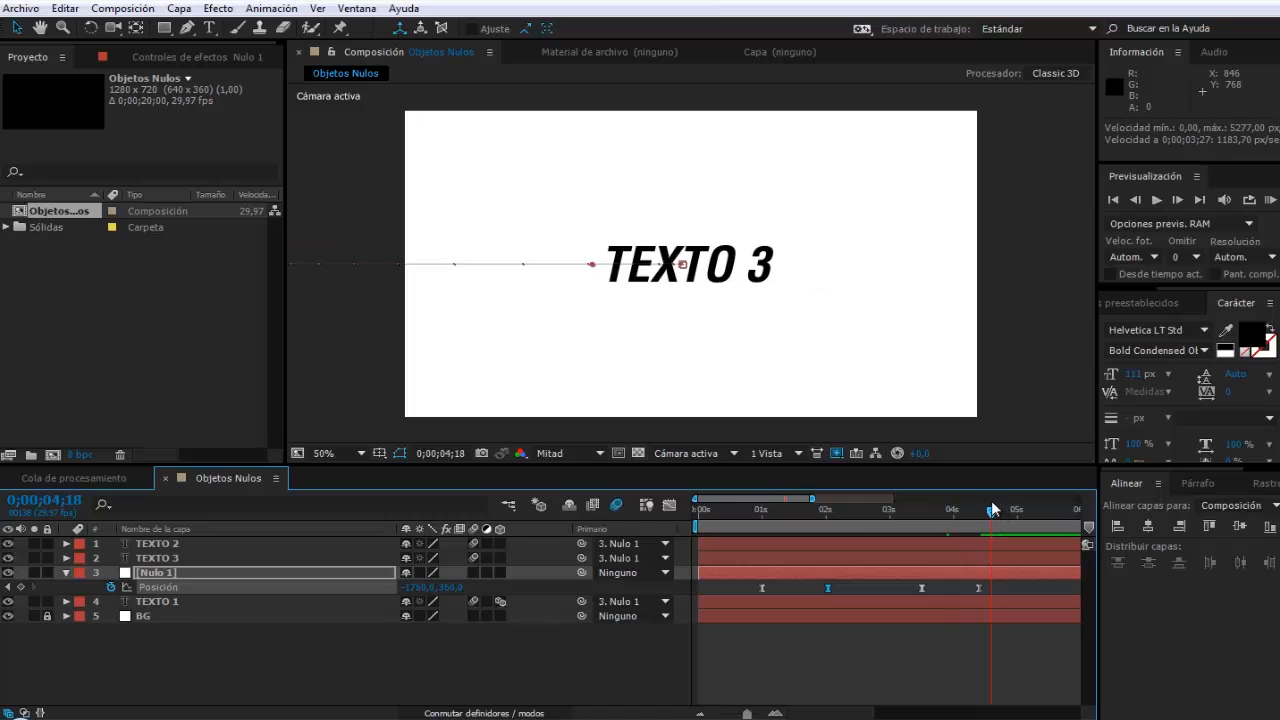
pyautogui.press('n')
pyautogui.press('KP_0')
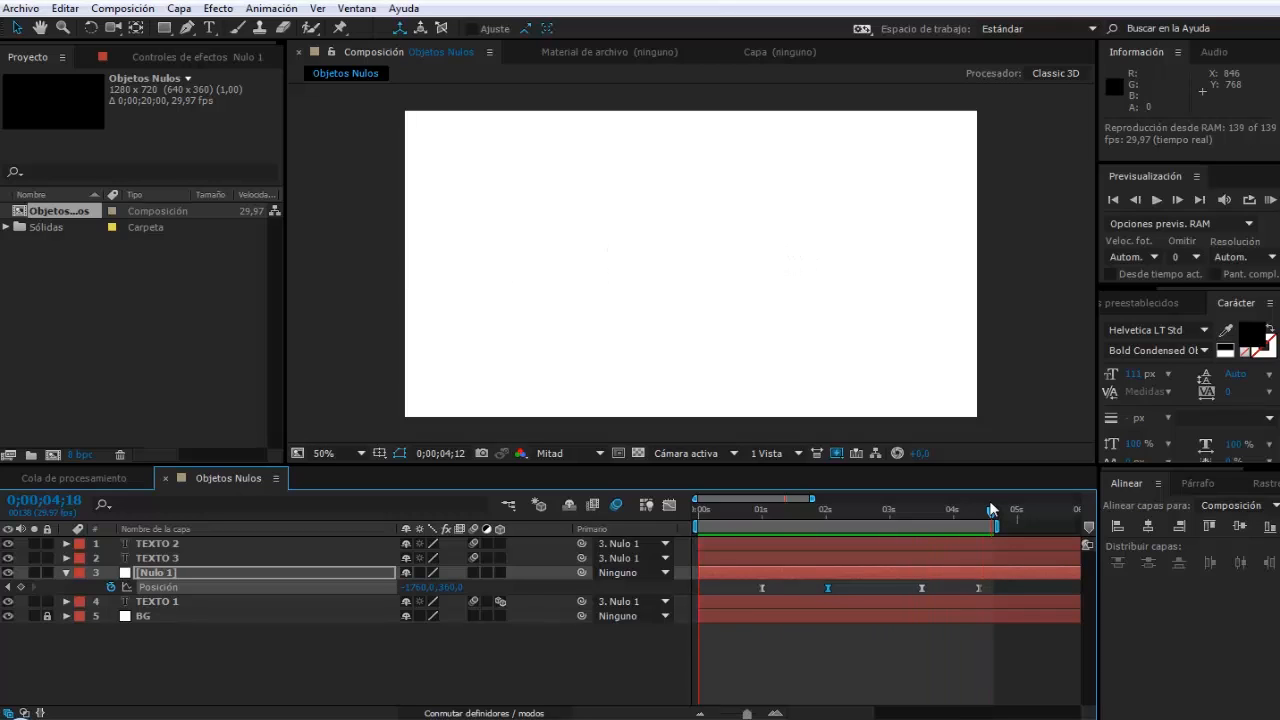
pyautogui.press('space')
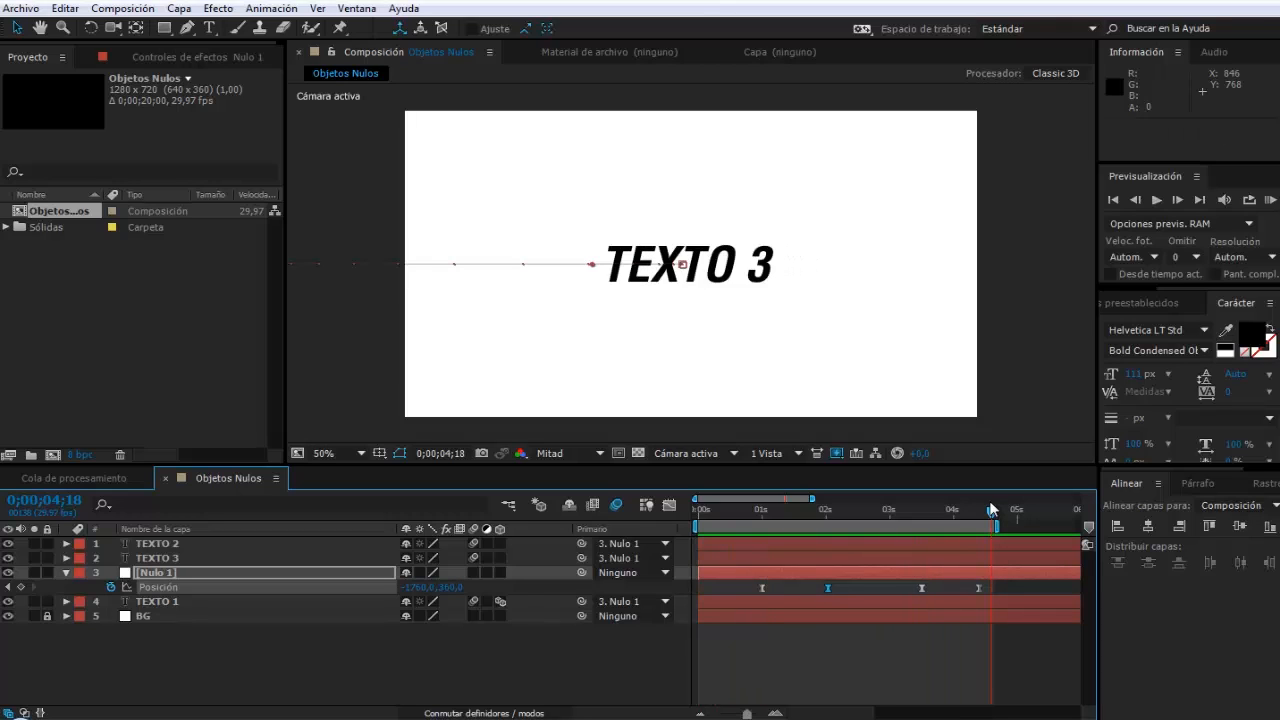
# Step: Extend the work area's end to 0;00;08;06 and move the current time to 0;00;05;20
pyautogui.moveTo(859, 713); pyautogui.dragTo(894, 714)
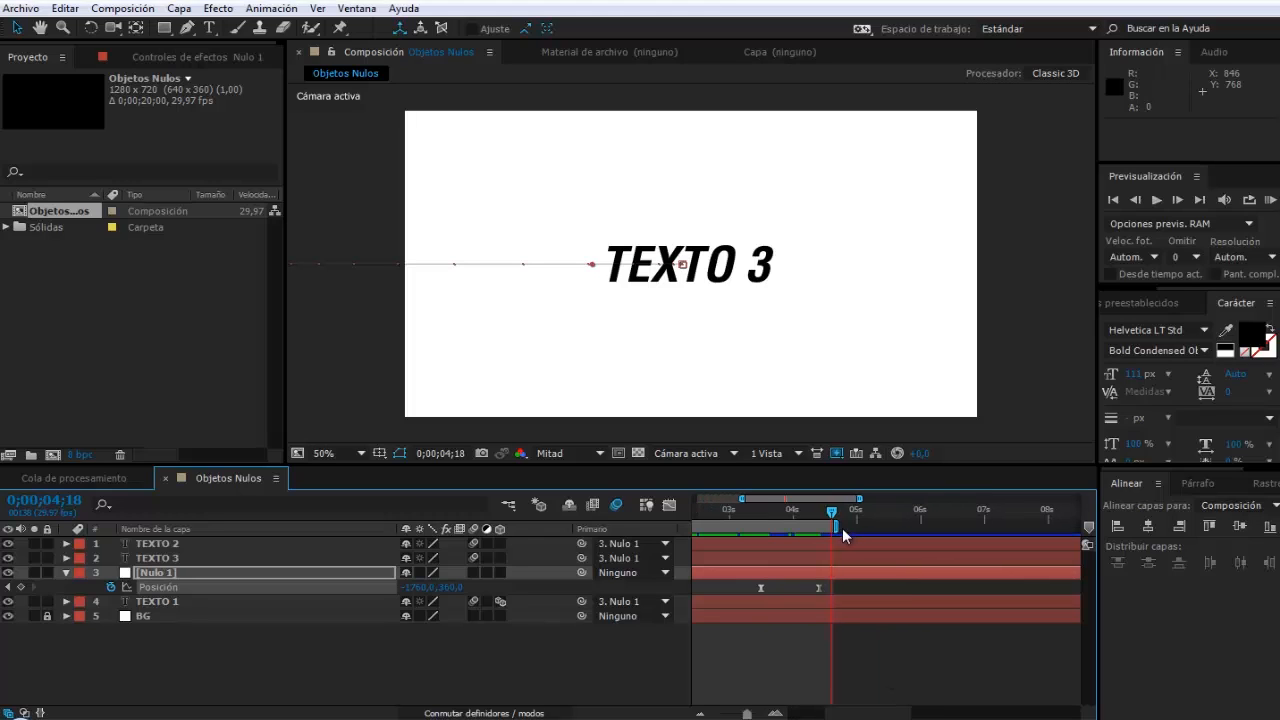
pyautogui.moveTo(836, 526); pyautogui.dragTo(1065, 526)
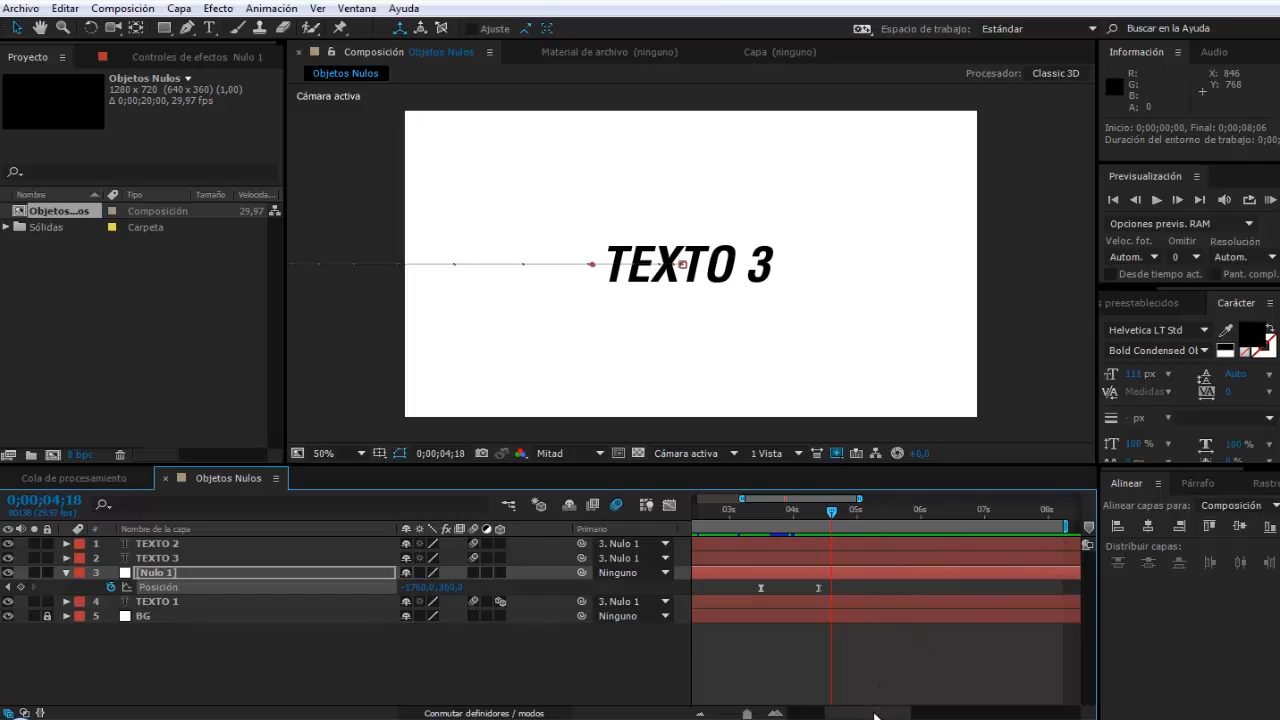
pyautogui.moveTo(874, 716); pyautogui.dragTo(891, 716)
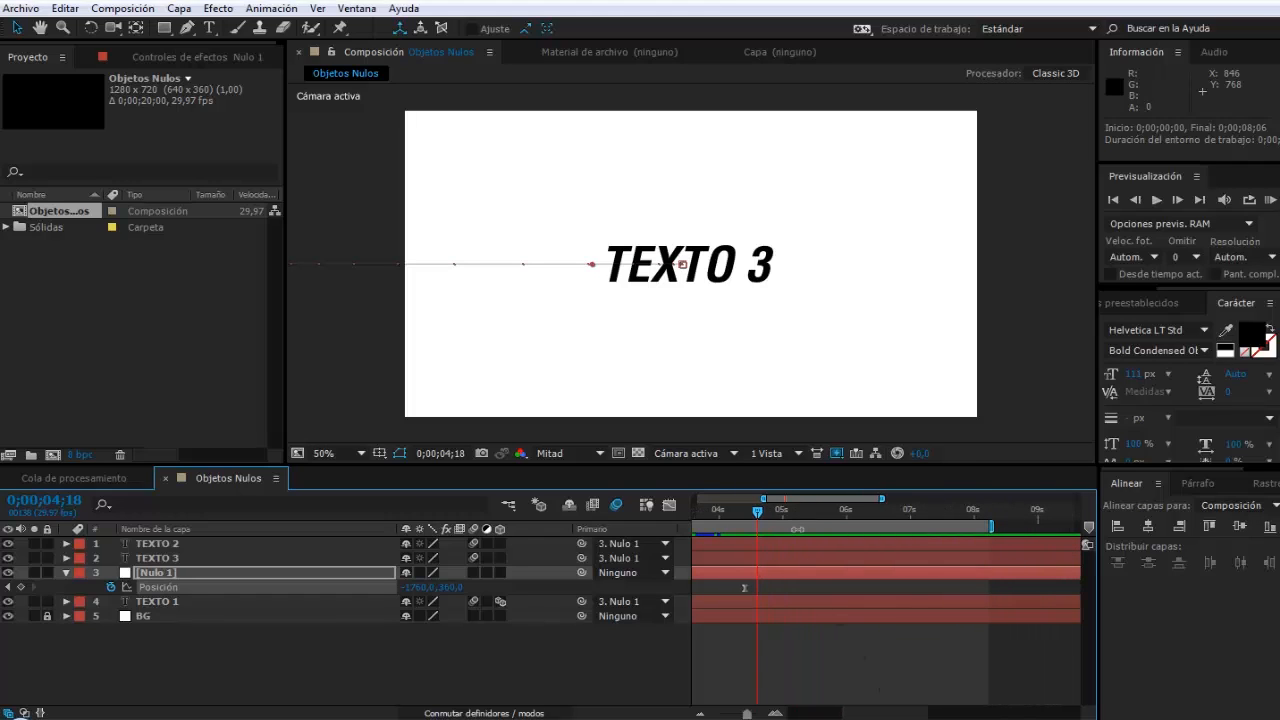
pyautogui.click(820, 508)
pyautogui.moveTo(819, 508); pyautogui.dragTo(825, 508)
pyautogui.click(556, 649)
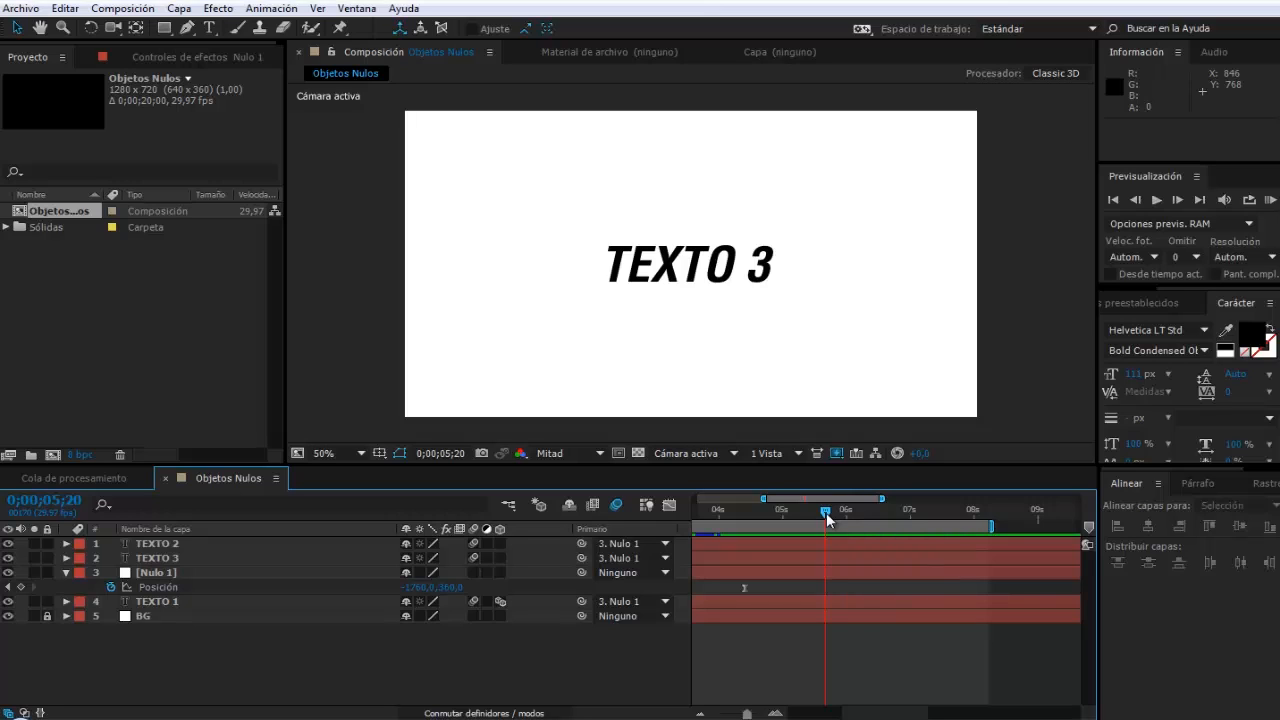
# Step: Select Nulo 1 and scrub from 0;00;01;06 to 0;00;04;10 to review the blurred text slides
pyautogui.hscroll(-2, 861, 716)
pyautogui.hscroll(-3, 861, 716)
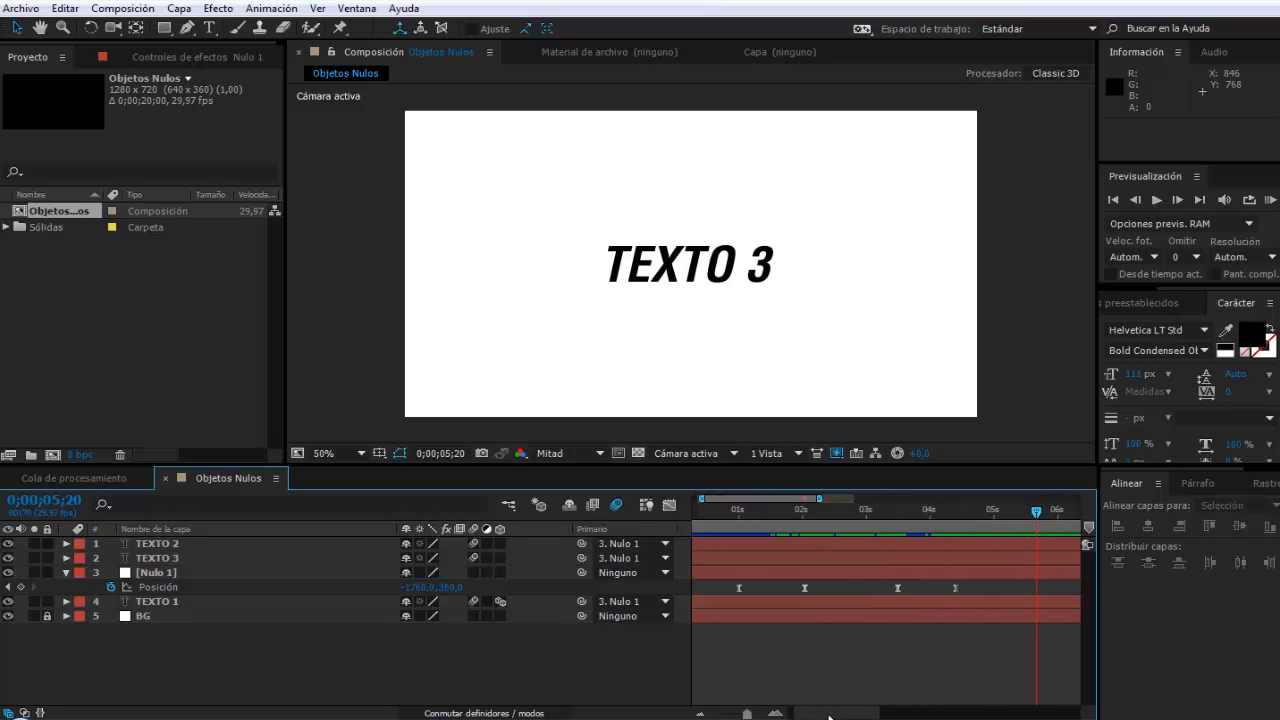
pyautogui.click(775, 508)
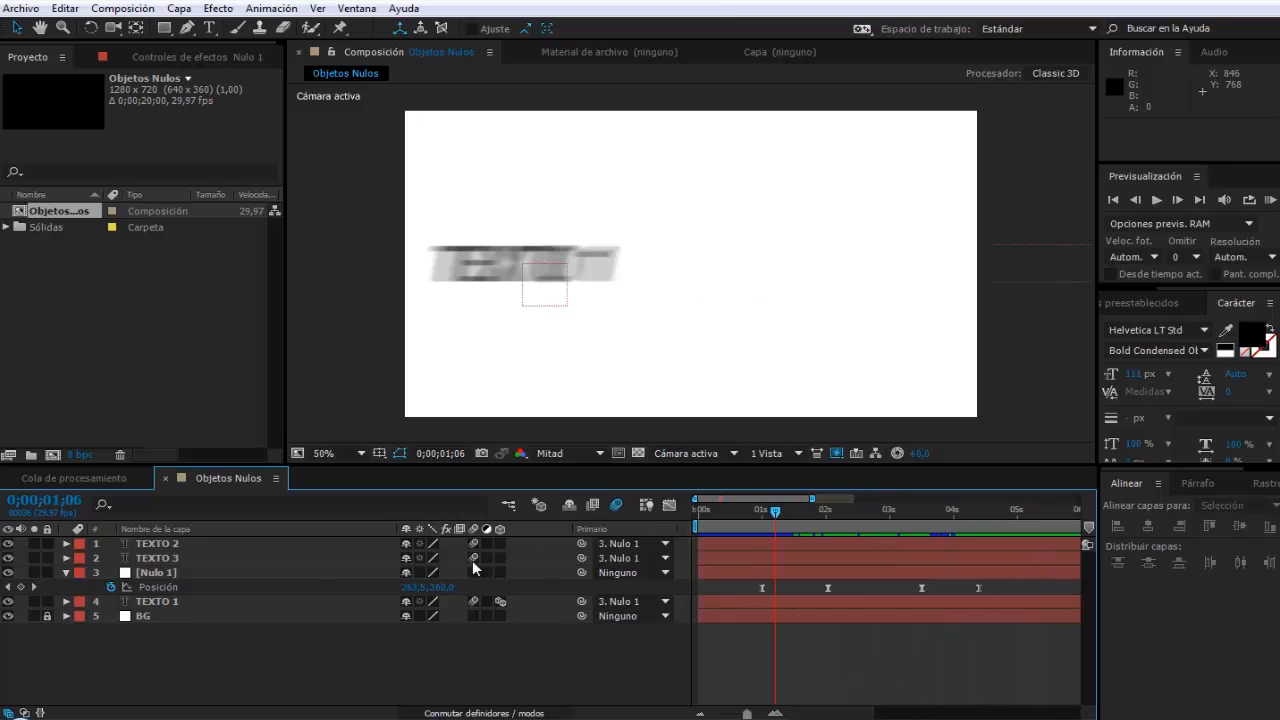
pyautogui.click(168, 572)
pyautogui.moveTo(776, 512); pyautogui.dragTo(975, 529)
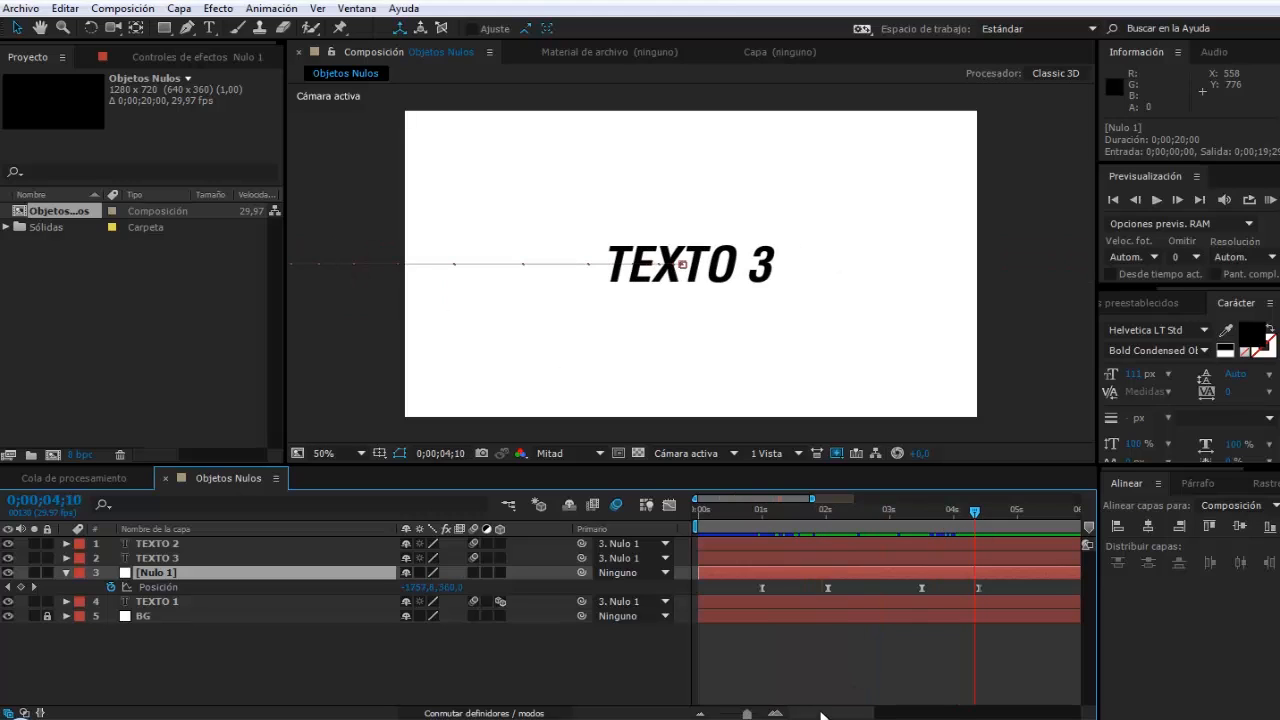
# Step: Add a hold Position keyframe on Nulo 1 at 0;00;05;22 and keyframe Y at about -326 at 0;00;06;19
pyautogui.moveTo(823, 714); pyautogui.dragTo(843, 716)
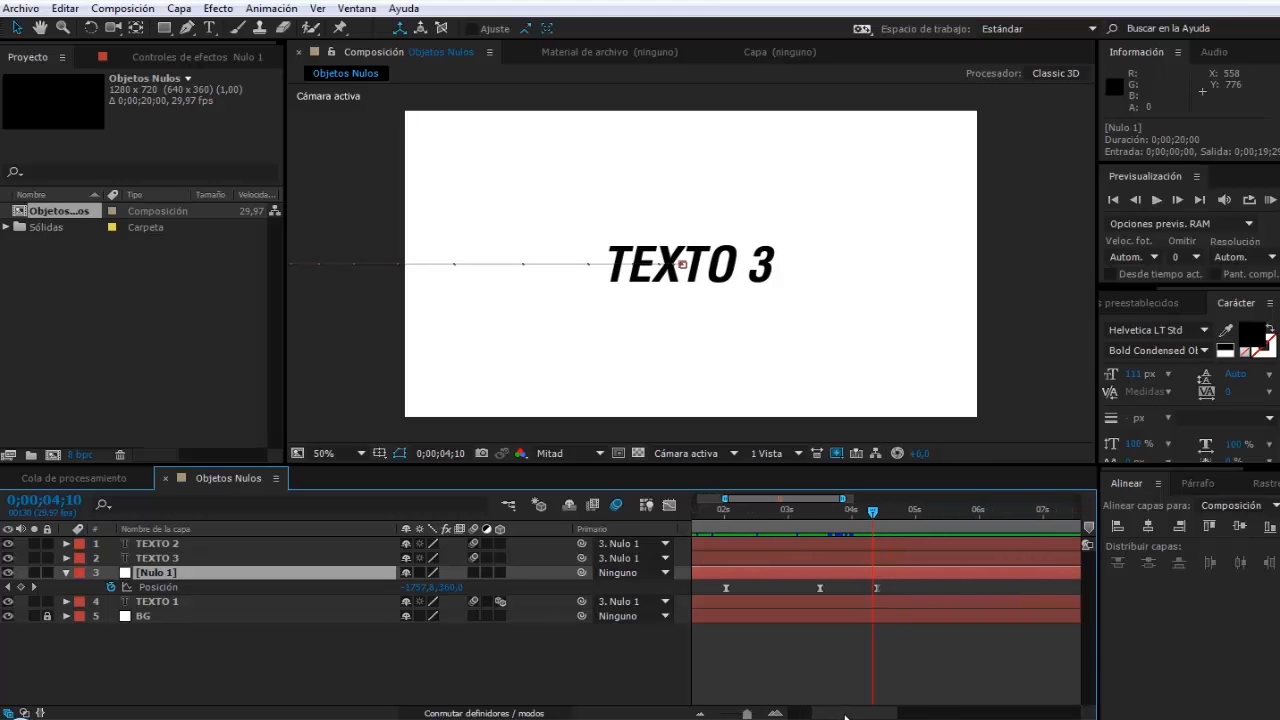
pyautogui.moveTo(853, 716); pyautogui.dragTo(863, 716)
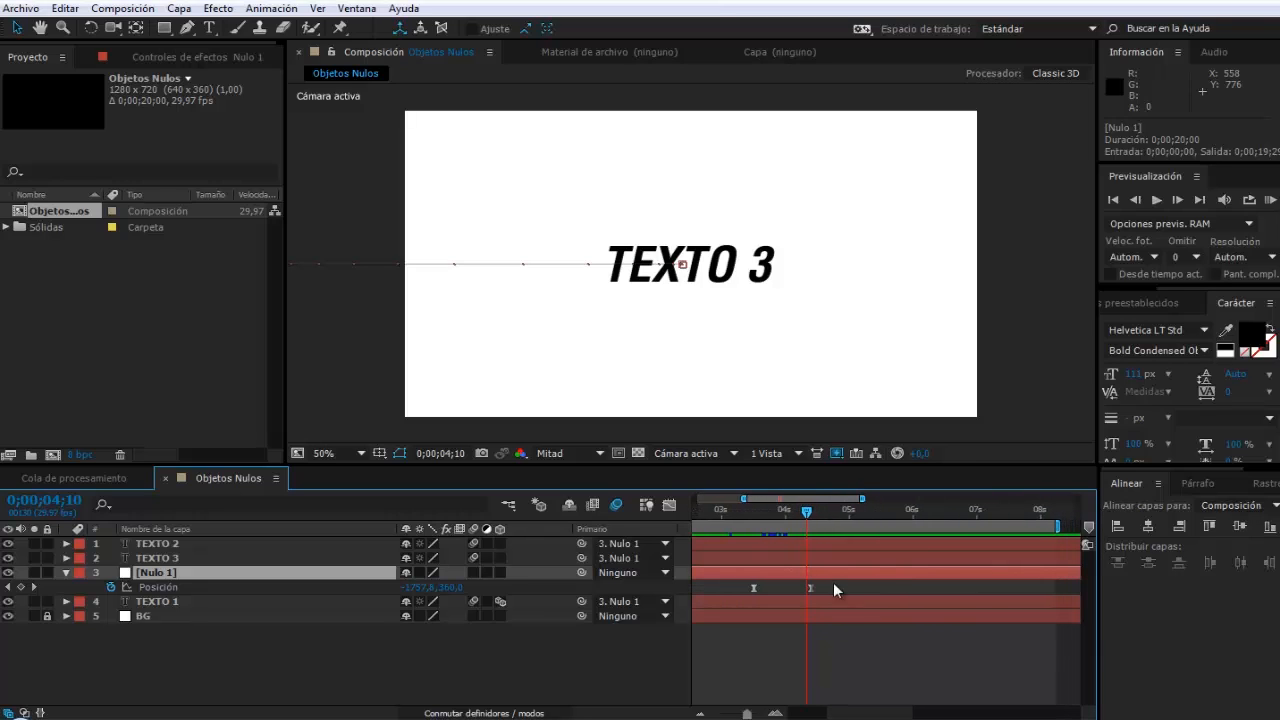
pyautogui.moveTo(805, 515); pyautogui.dragTo(895, 523)
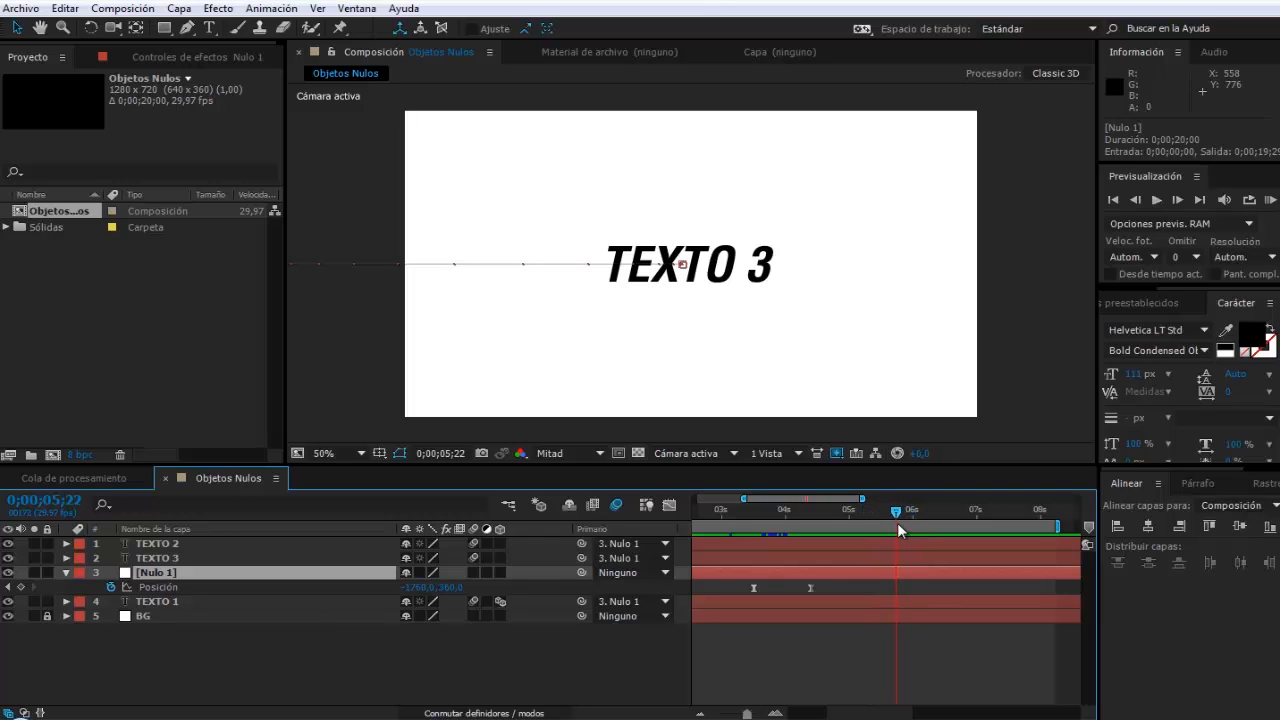
pyautogui.click(21, 587)
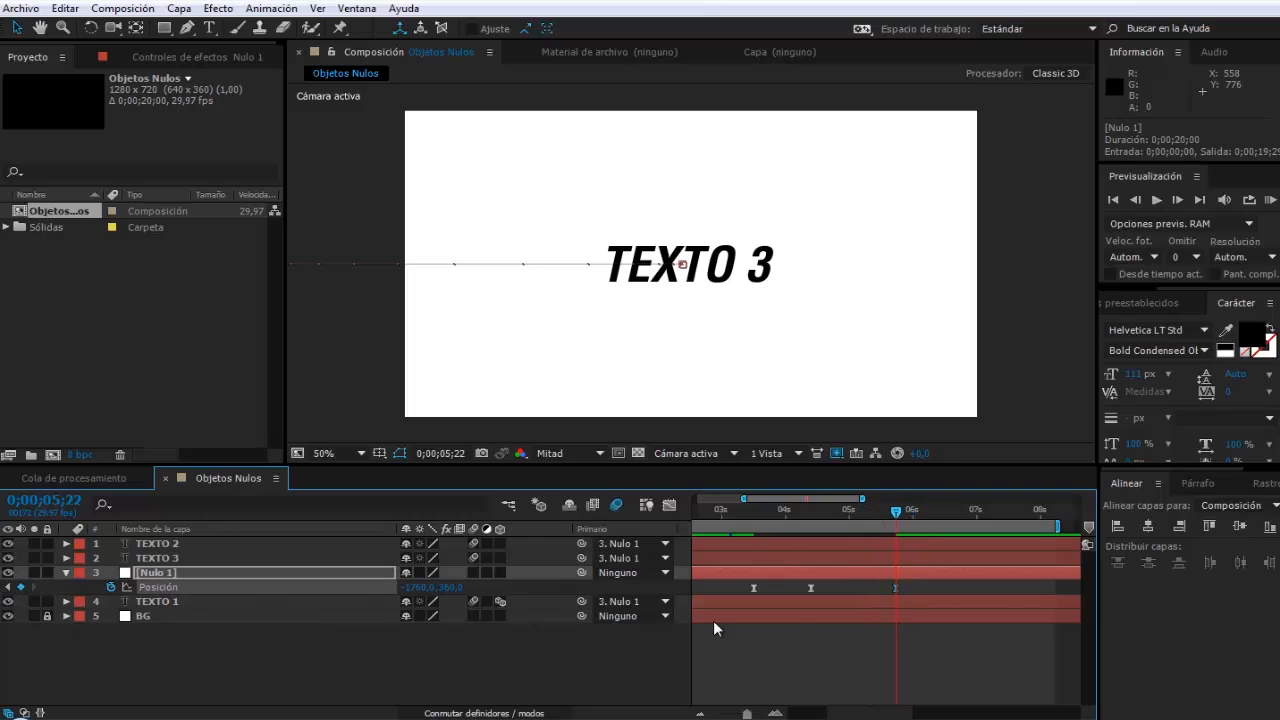
pyautogui.moveTo(951, 513); pyautogui.dragTo(954, 513)
pyautogui.moveTo(456, 590); pyautogui.dragTo(284, 590)
# Step: Add a text layer reading TEXTO 4 near the middle of the composition at 0;00;06;19
pyautogui.click(209, 27)
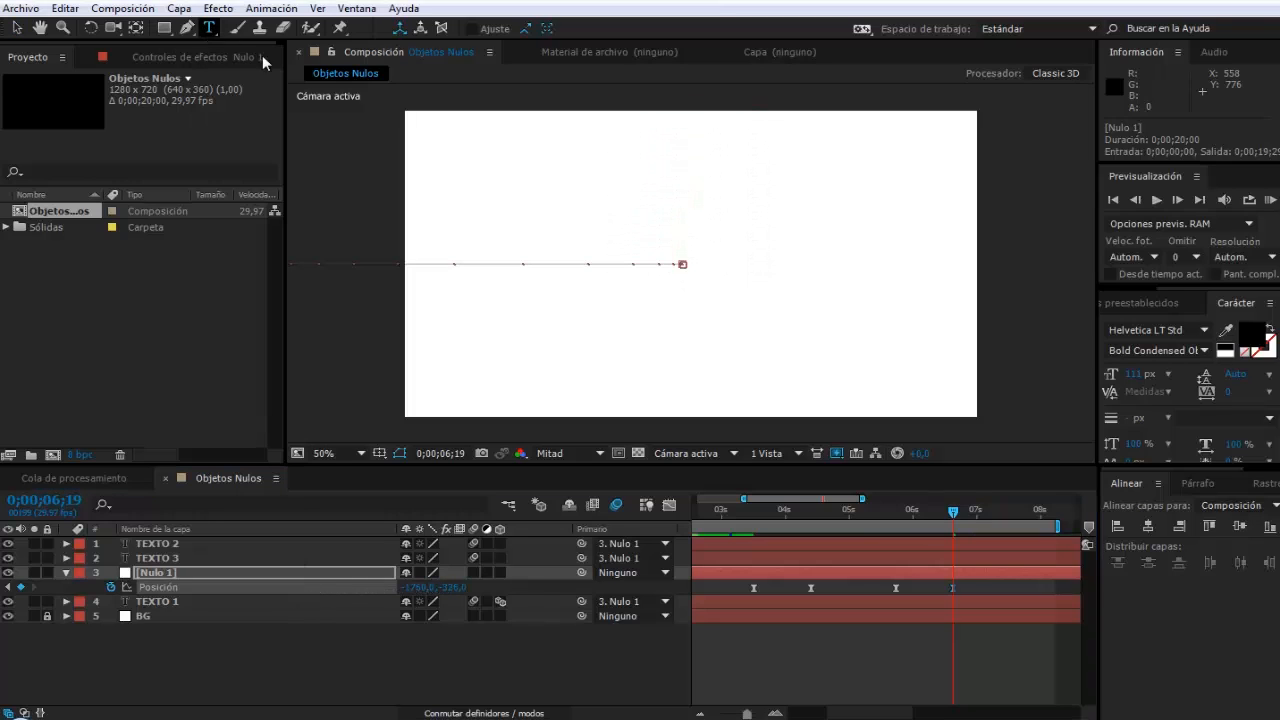
pyautogui.click(685, 272)
pyautogui.write('TEXTO 4')
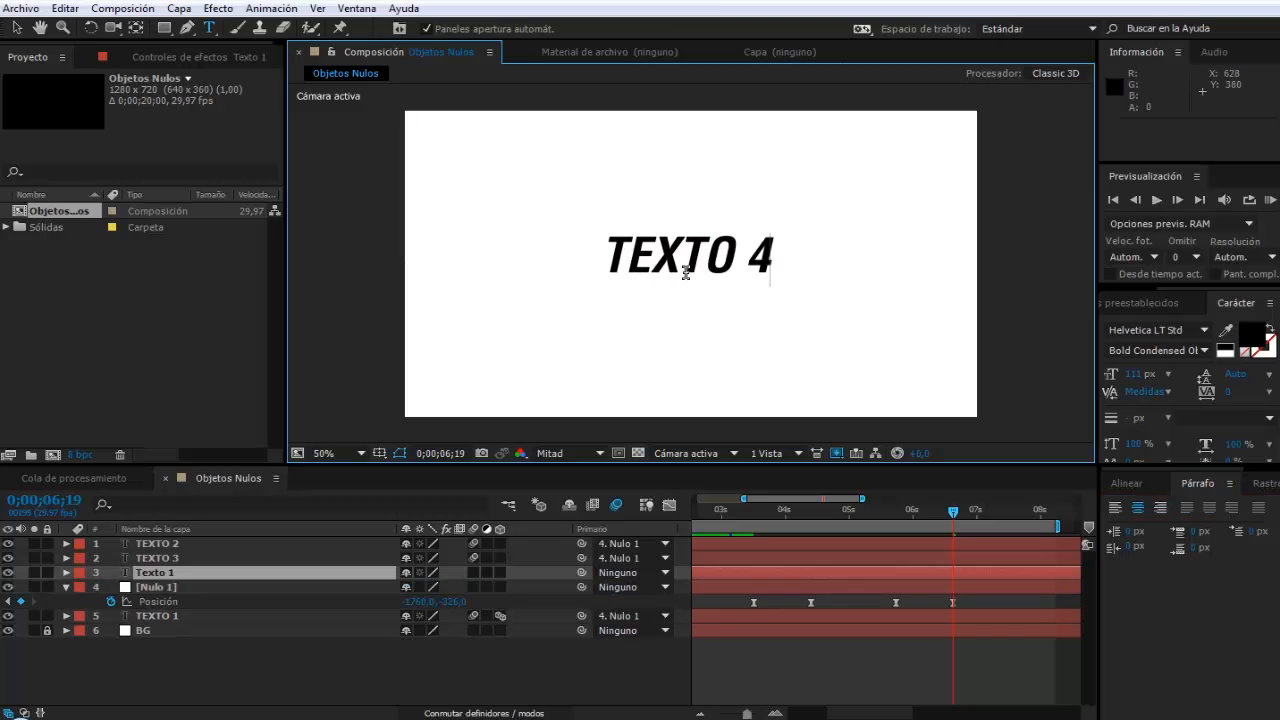
pyautogui.click(16, 27)
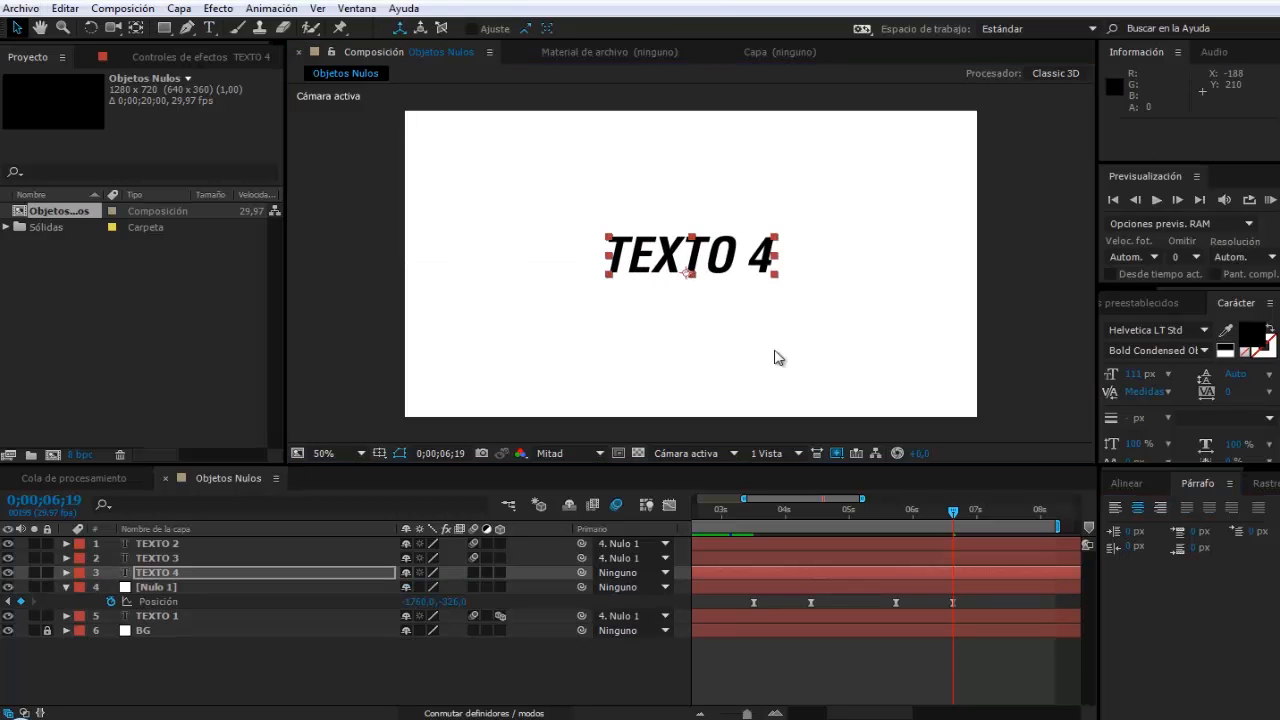
# Step: Centre the TEXTO 4 layer in the composition and parent it to Nulo 1
pyautogui.click(1130, 483)
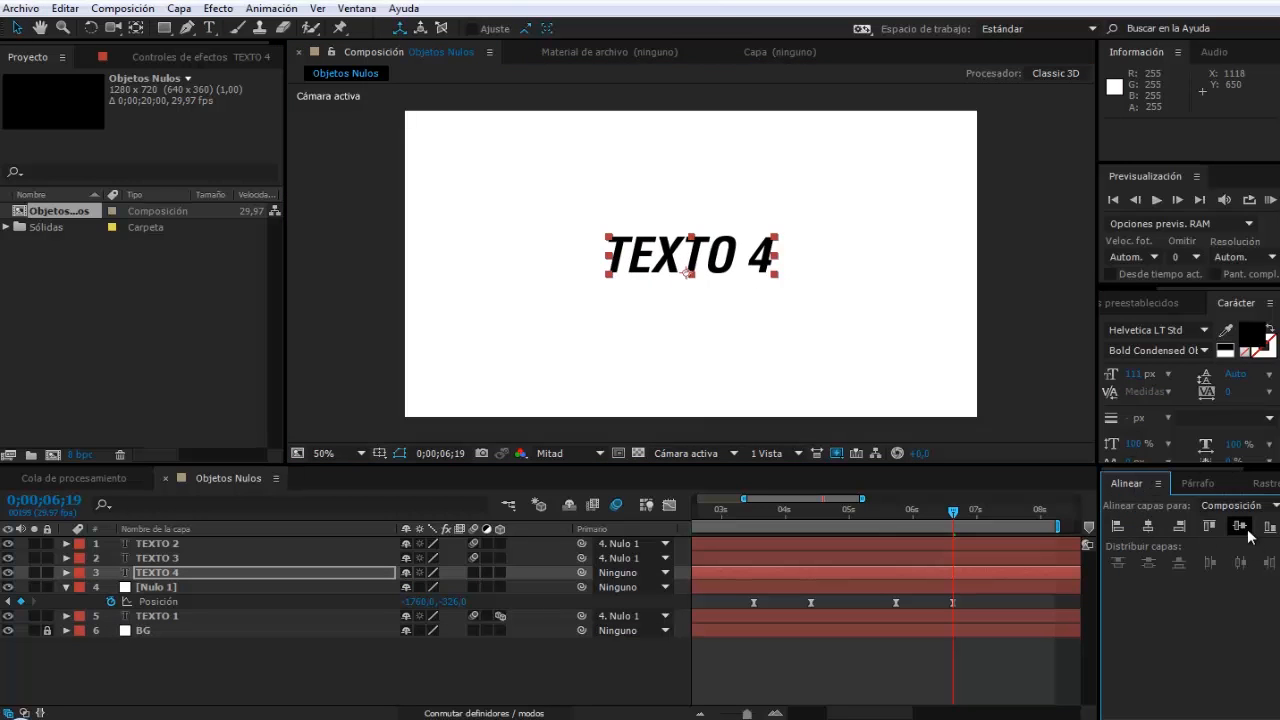
pyautogui.click(1192, 479)
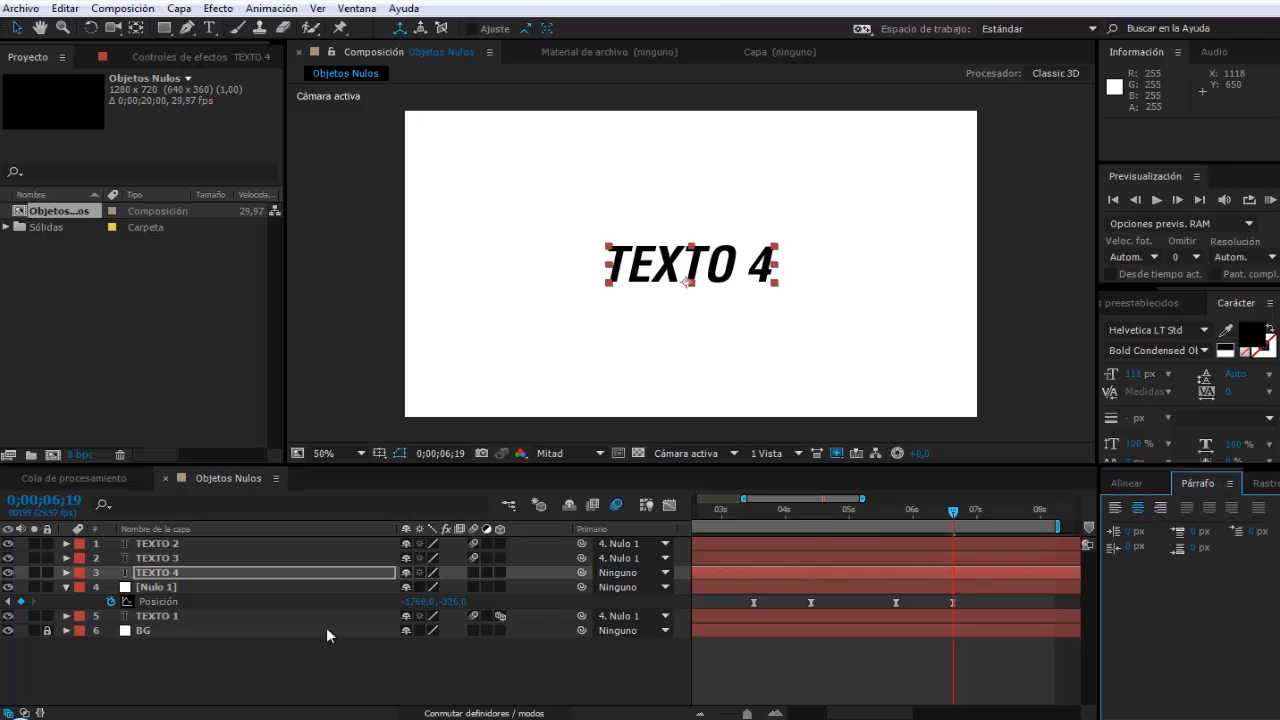
pyautogui.click(635, 575)
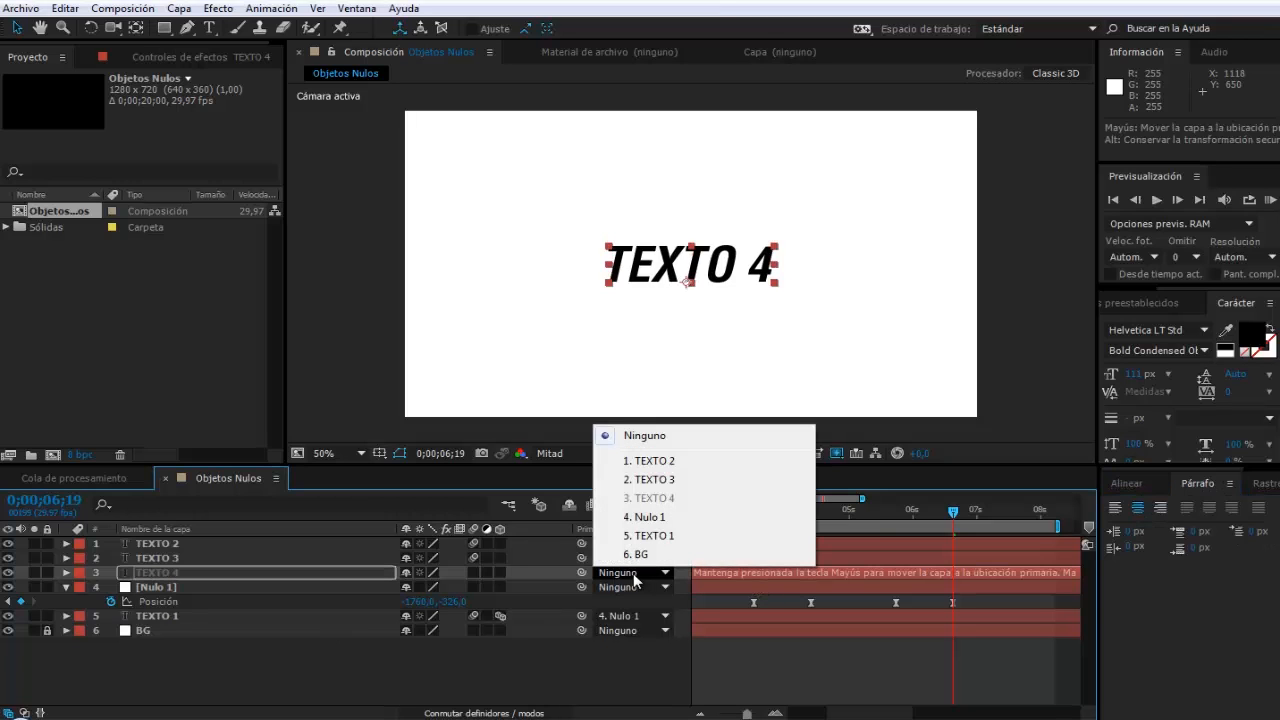
pyautogui.click(640, 514)
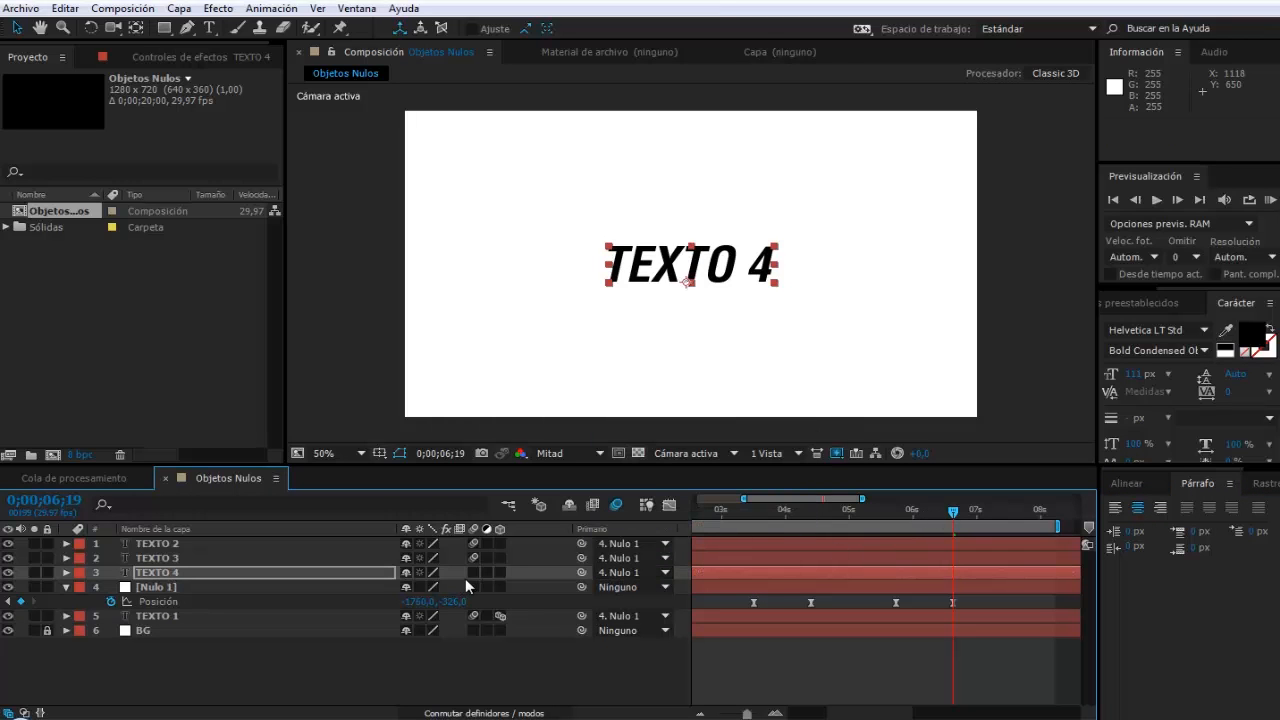
# Step: Turn on motion blur for TEXTO 4 and extend the work area's end to 0;00;10;04
pyautogui.moveTo(946, 514); pyautogui.dragTo(992, 540)
pyautogui.click(850, 656)
pyautogui.moveTo(913, 713); pyautogui.dragTo(946, 712)
pyautogui.moveTo(885, 524); pyautogui.dragTo(1008, 524)
pyautogui.moveTo(824, 510); pyautogui.dragTo(849, 510)
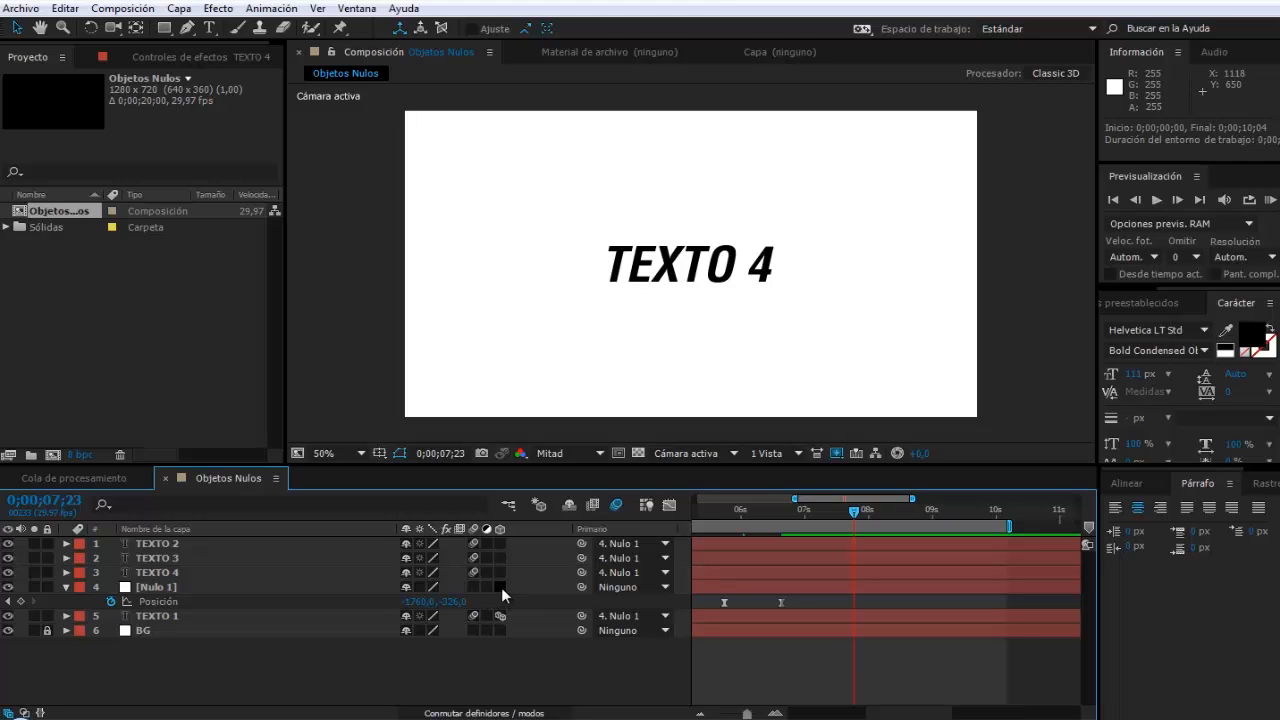
# Step: Make Nulo 1 and the TEXTO 2, TEXTO 3 and TEXTO 4 layers 3D
pyautogui.click(500, 587)
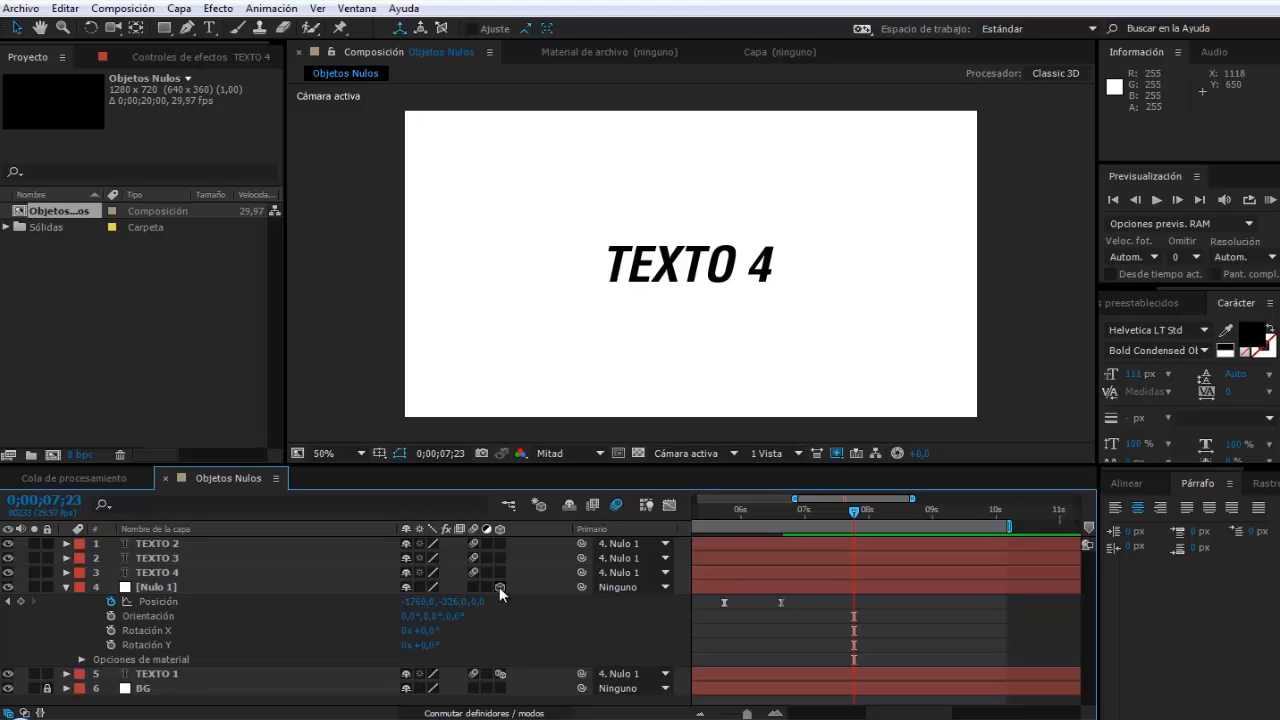
pyautogui.click(66, 587)
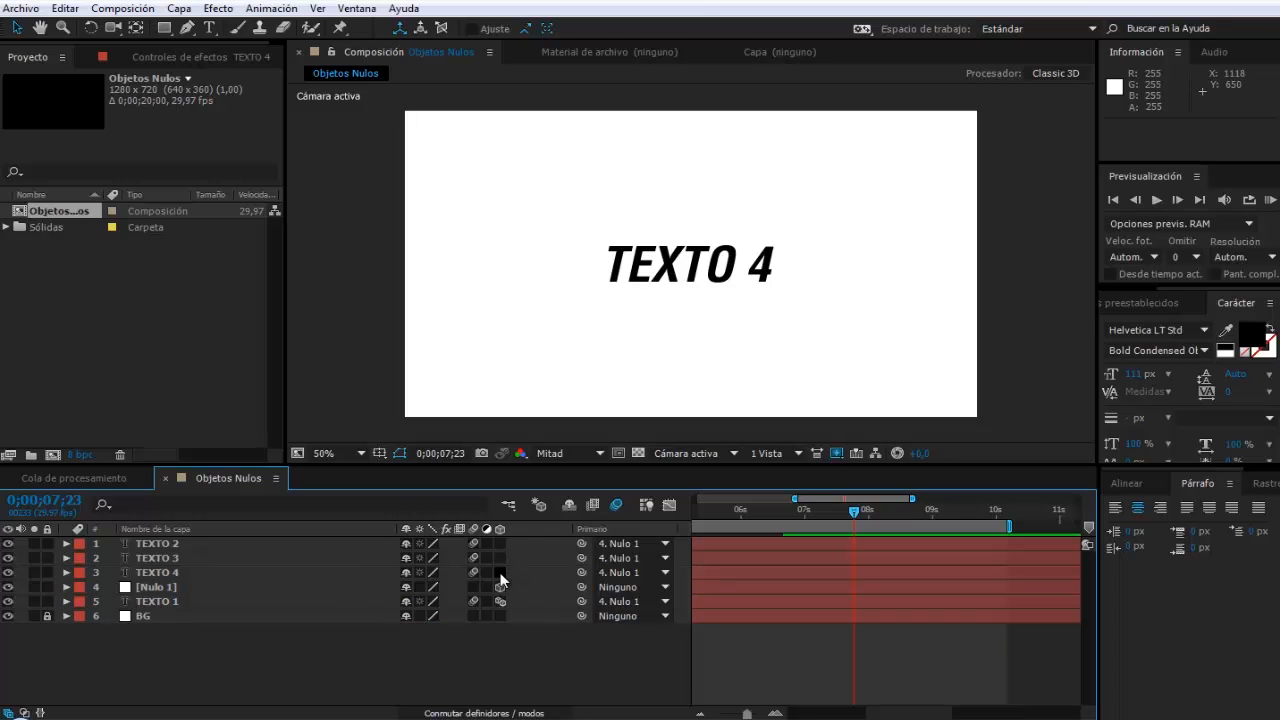
pyautogui.moveTo(501, 572); pyautogui.dragTo(501, 543)
# Step: Add a hold Position keyframe on Nulo 1 just before the 8-second mark and keyframe Z at about -2090 at 0;00;08;24
pyautogui.click(167, 588)
pyautogui.press('p')
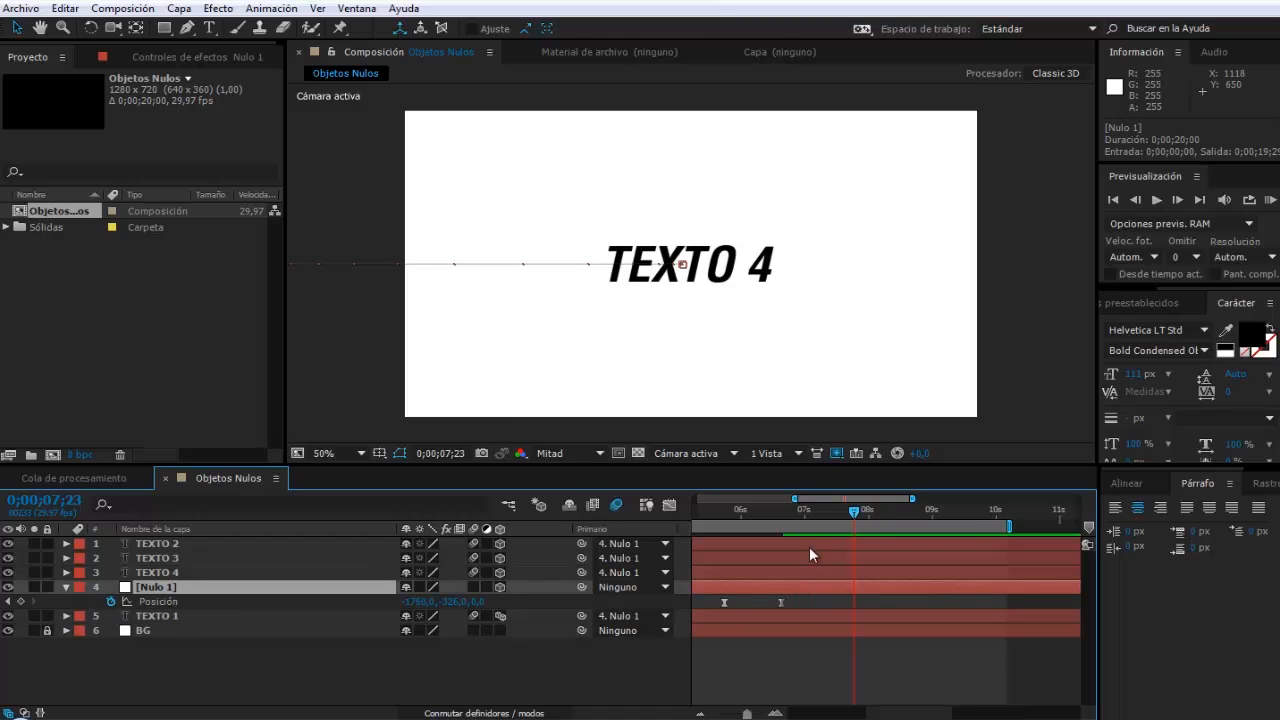
pyautogui.click(21, 601)
pyautogui.click(918, 509)
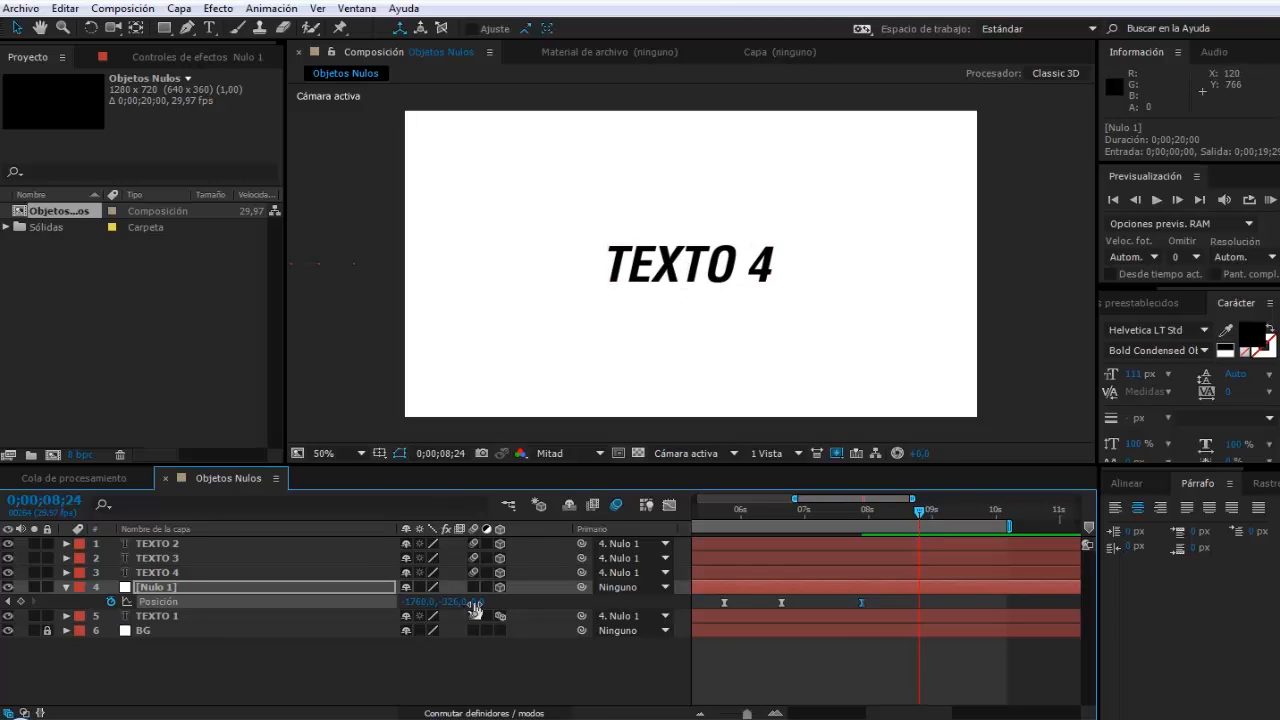
pyautogui.moveTo(470, 606); pyautogui.dragTo(317, 607)
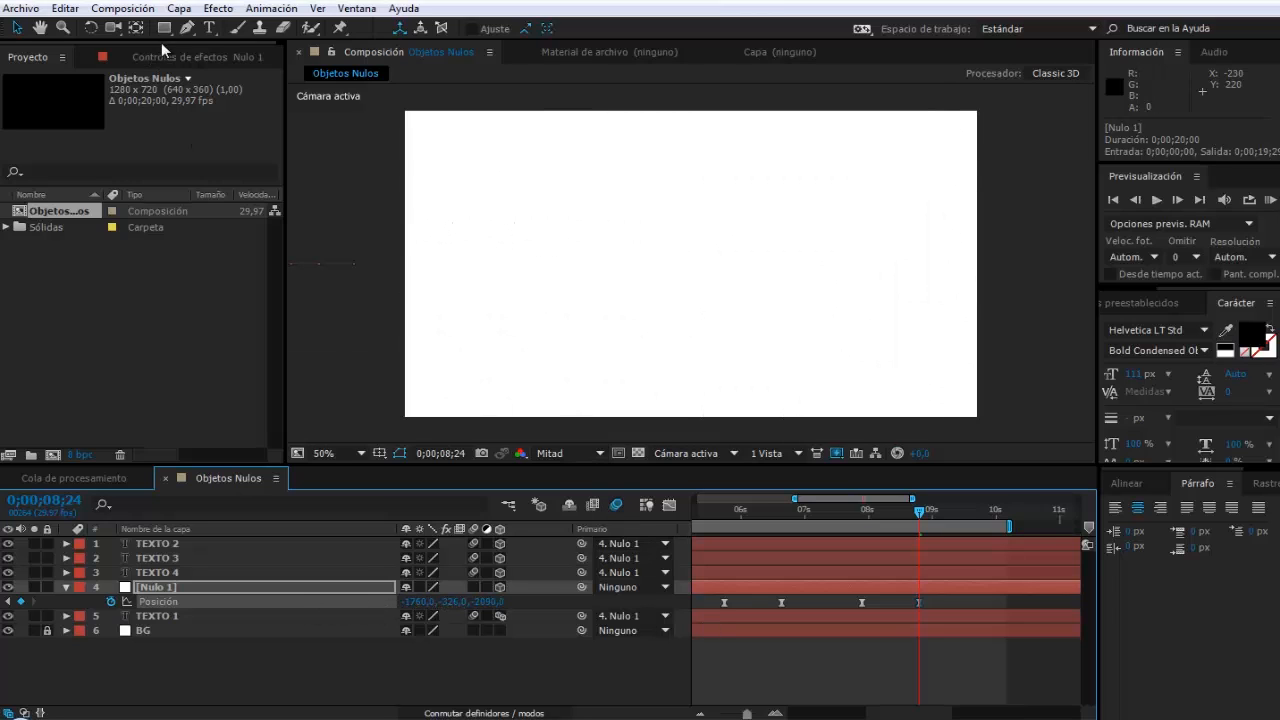
# Step: Add a text layer reading TEXTO 5 near the middle of the composition at 0;00;08;24
pyautogui.click(209, 27)
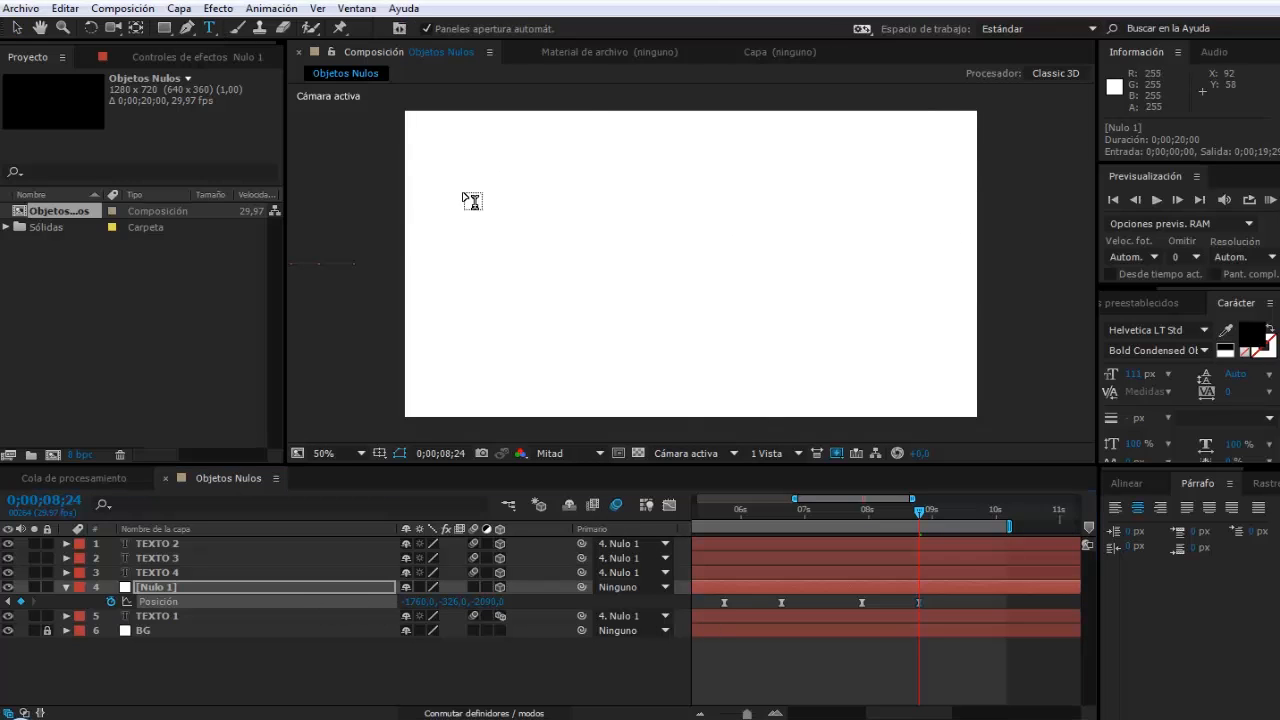
pyautogui.click(691, 282)
pyautogui.write('TEXTO 5')
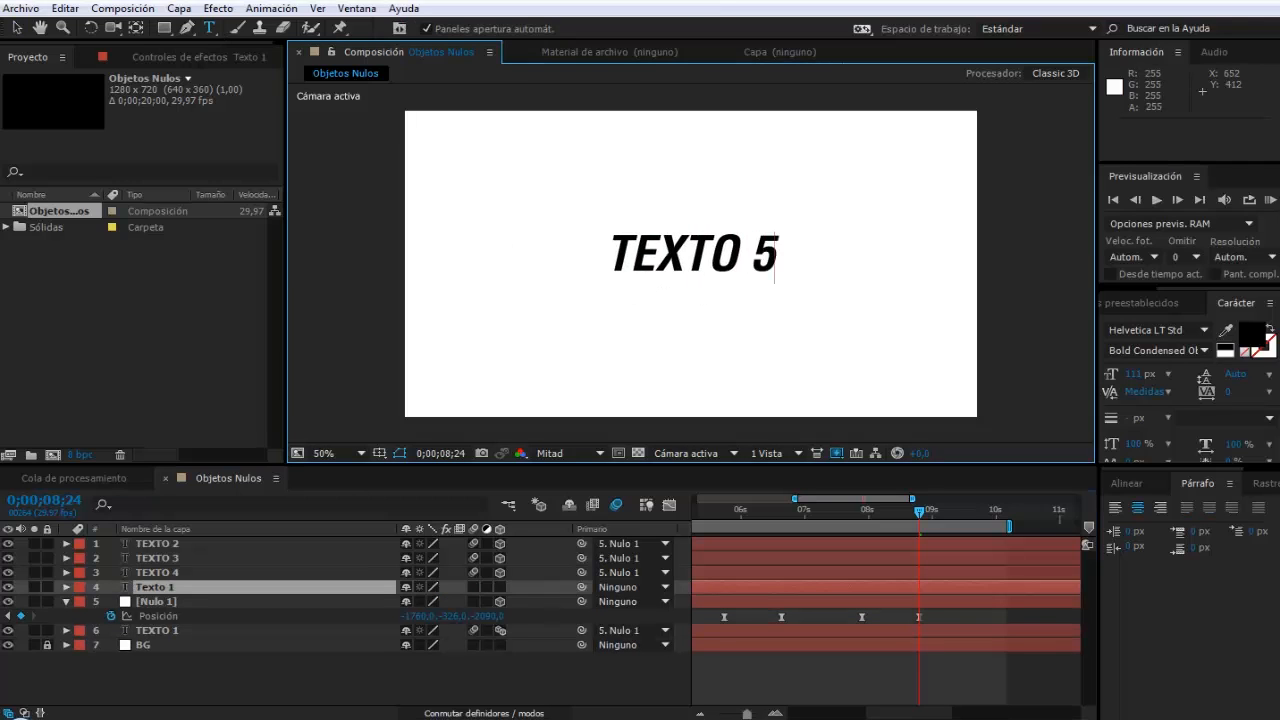
# Step: Make the TEXTO 5 layer 3D and parent it to Nulo 1 at 0;00;08;26
pyautogui.click(16, 27)
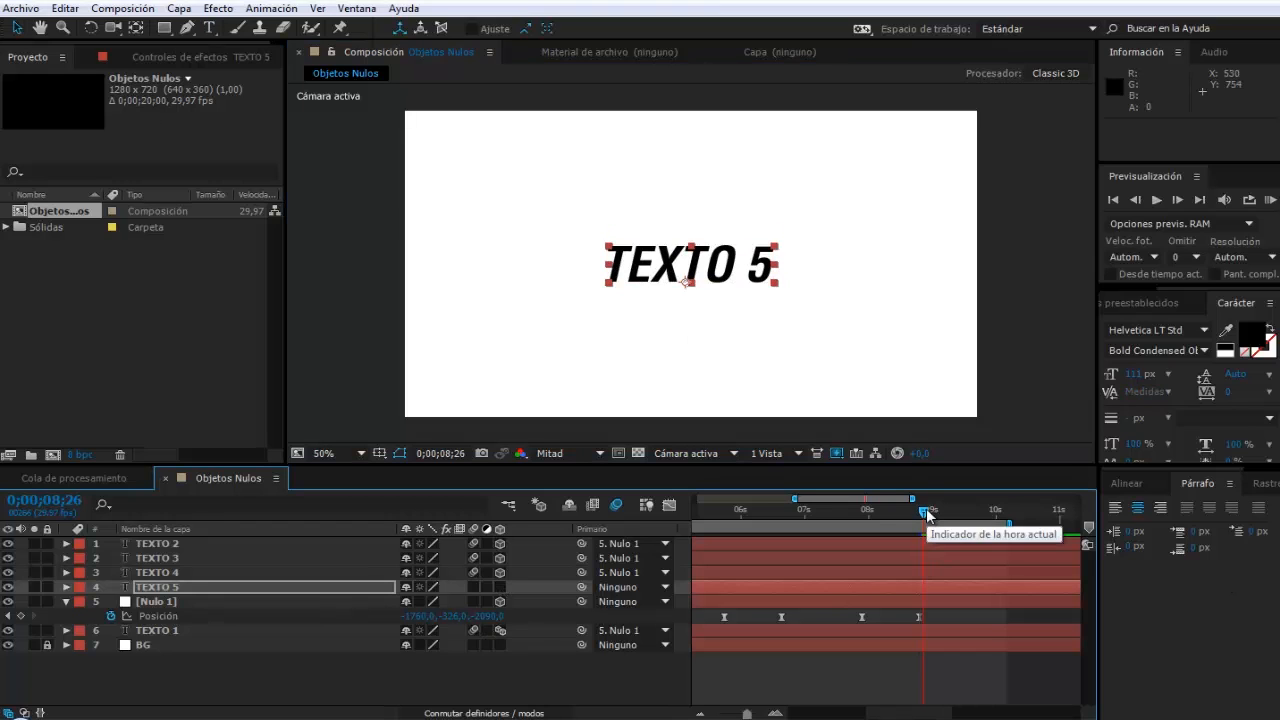
pyautogui.moveTo(927, 513)
pyautogui.mouseDown()
pyautogui.moveTo(878, 511)
pyautogui.moveTo(926, 514)
pyautogui.mouseUp()
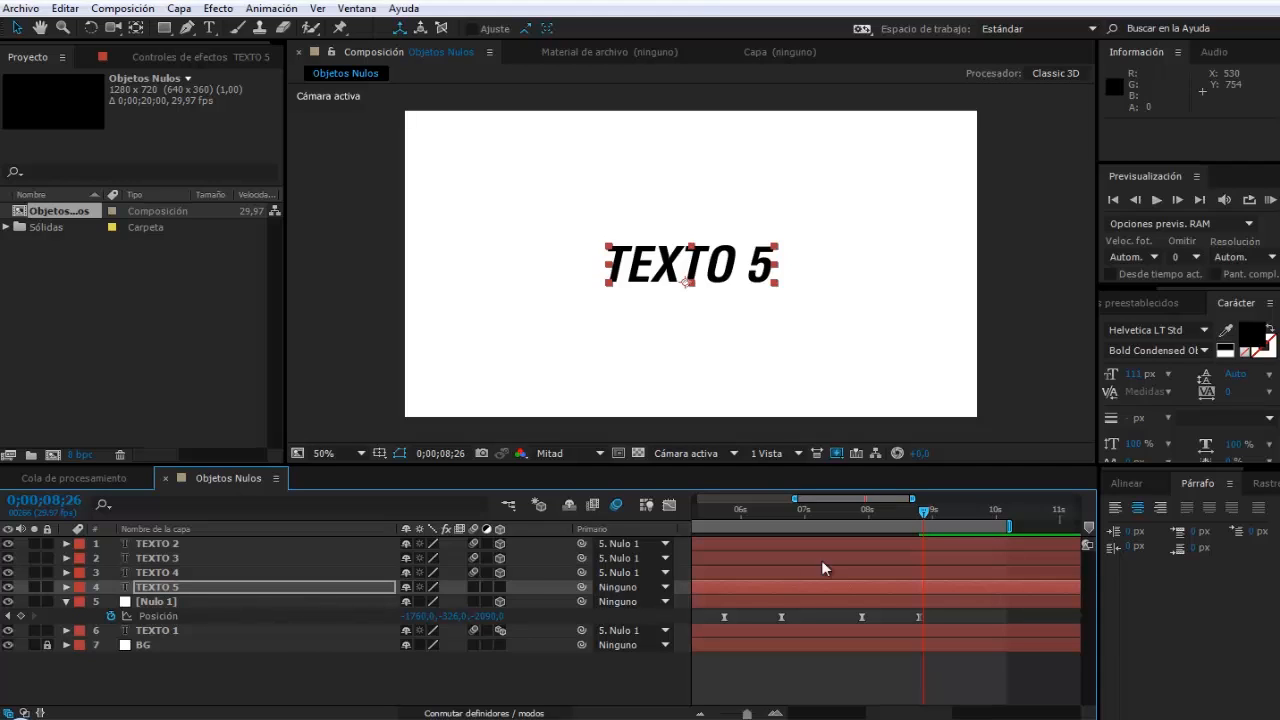
pyautogui.click(500, 587)
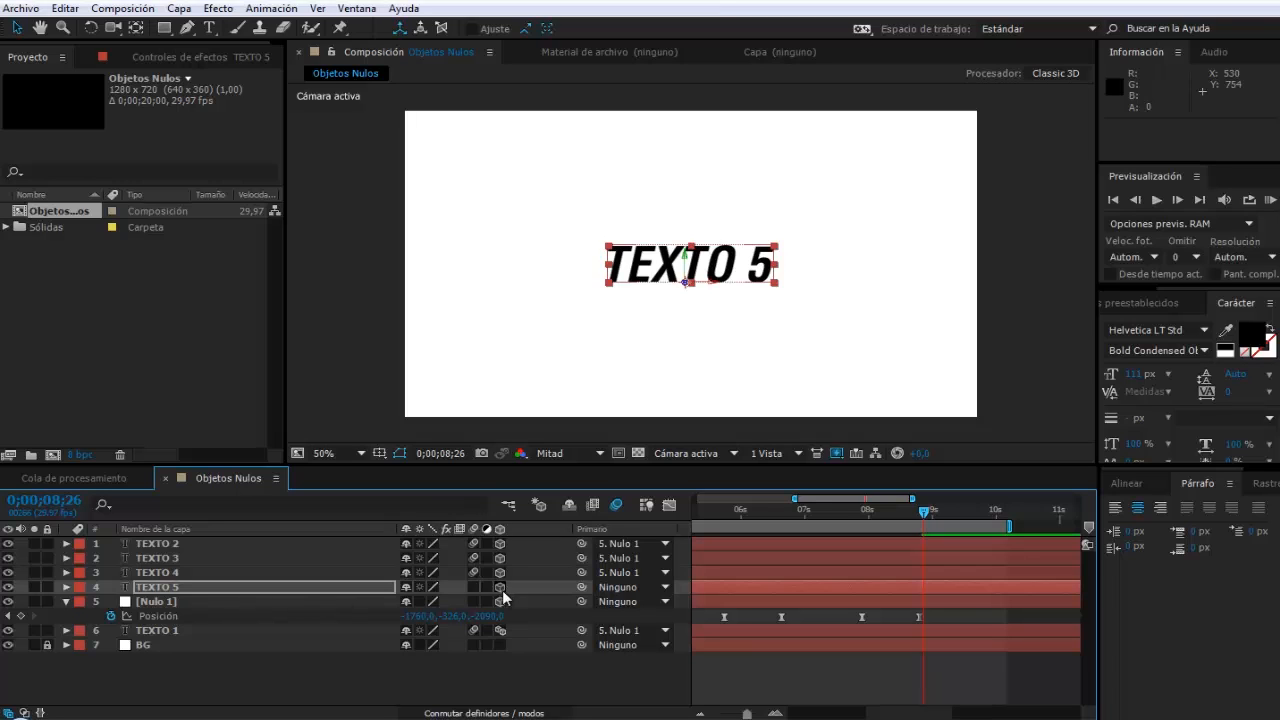
pyautogui.click(662, 587)
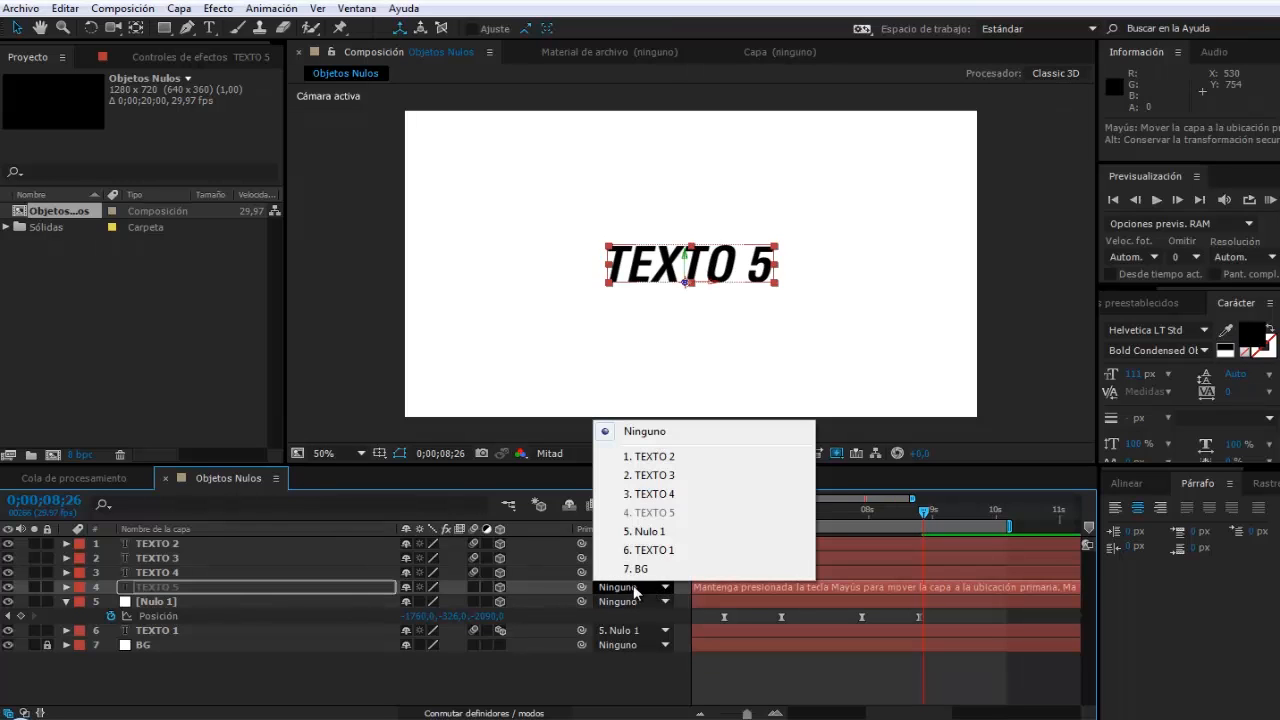
pyautogui.click(640, 532)
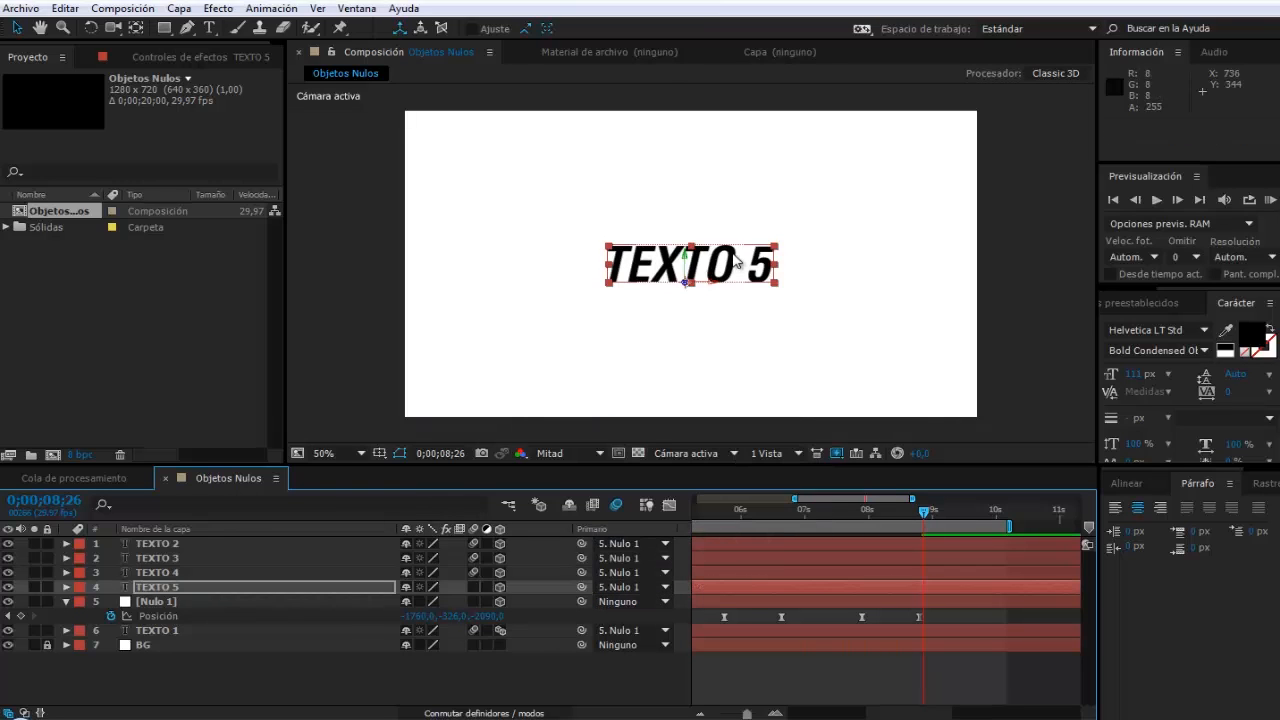
# Step: Keyframe TEXTO 5's opacity from 0% at 0;00;08;09 to 100% a few frames further on
pyautogui.click(921, 514)
pyautogui.moveTo(921, 516); pyautogui.dragTo(865, 527)
pyautogui.press('F2')
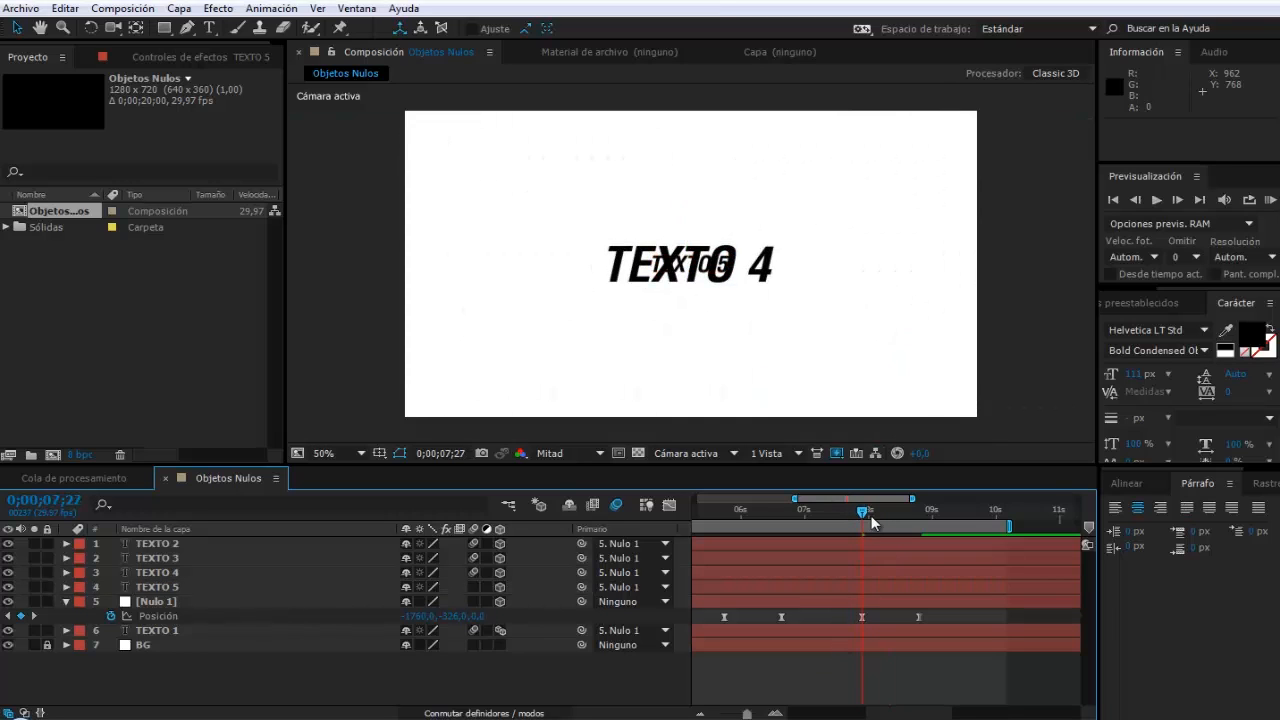
pyautogui.moveTo(865, 517); pyautogui.dragTo(885, 532)
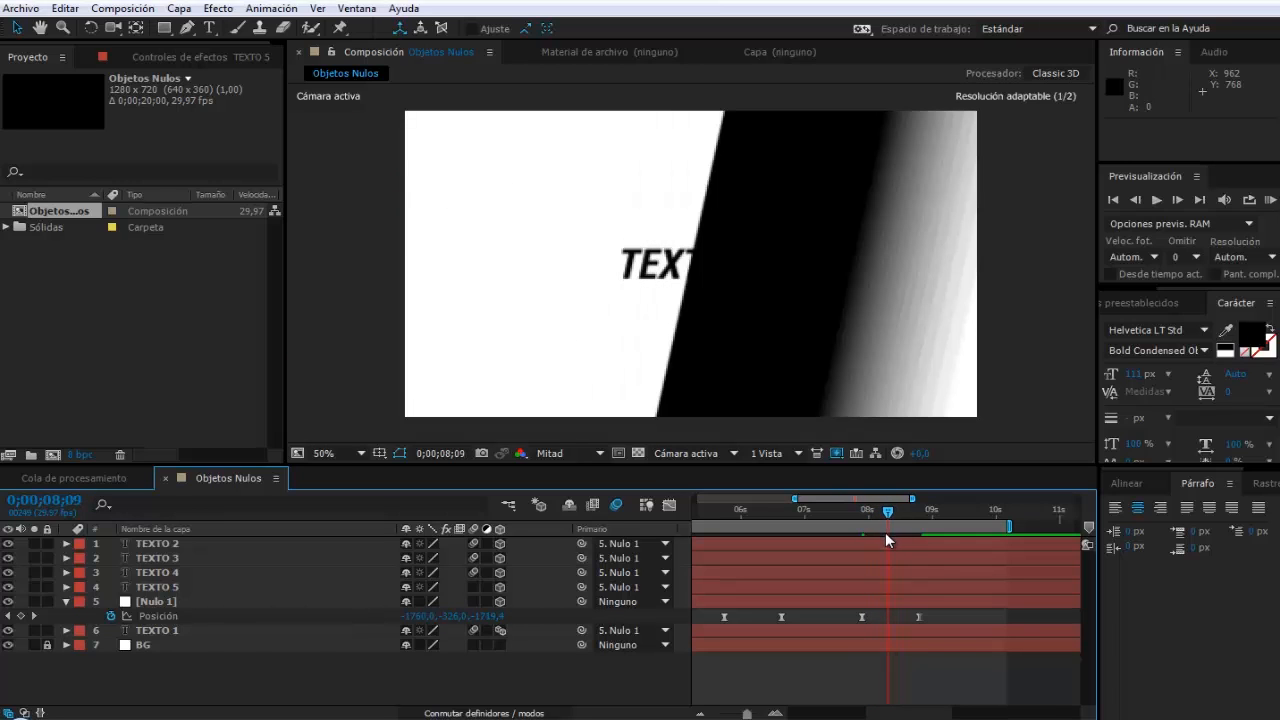
pyautogui.click(876, 601)
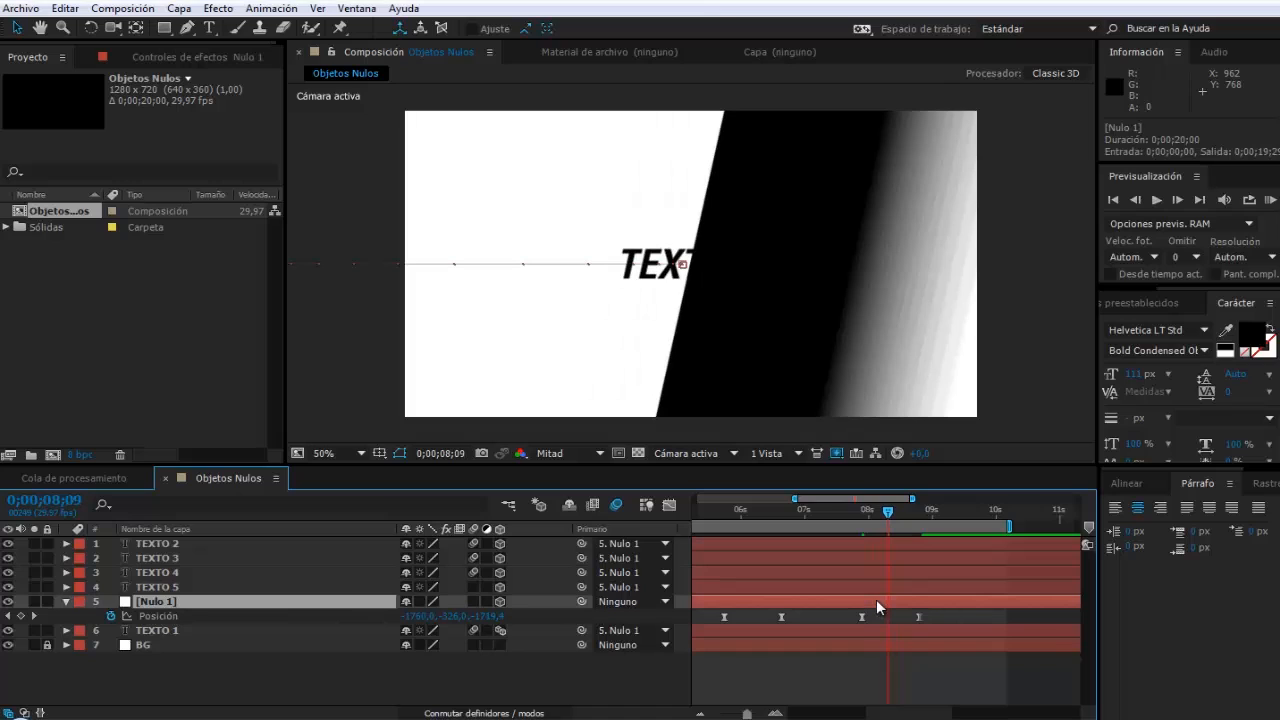
pyautogui.click(876, 589)
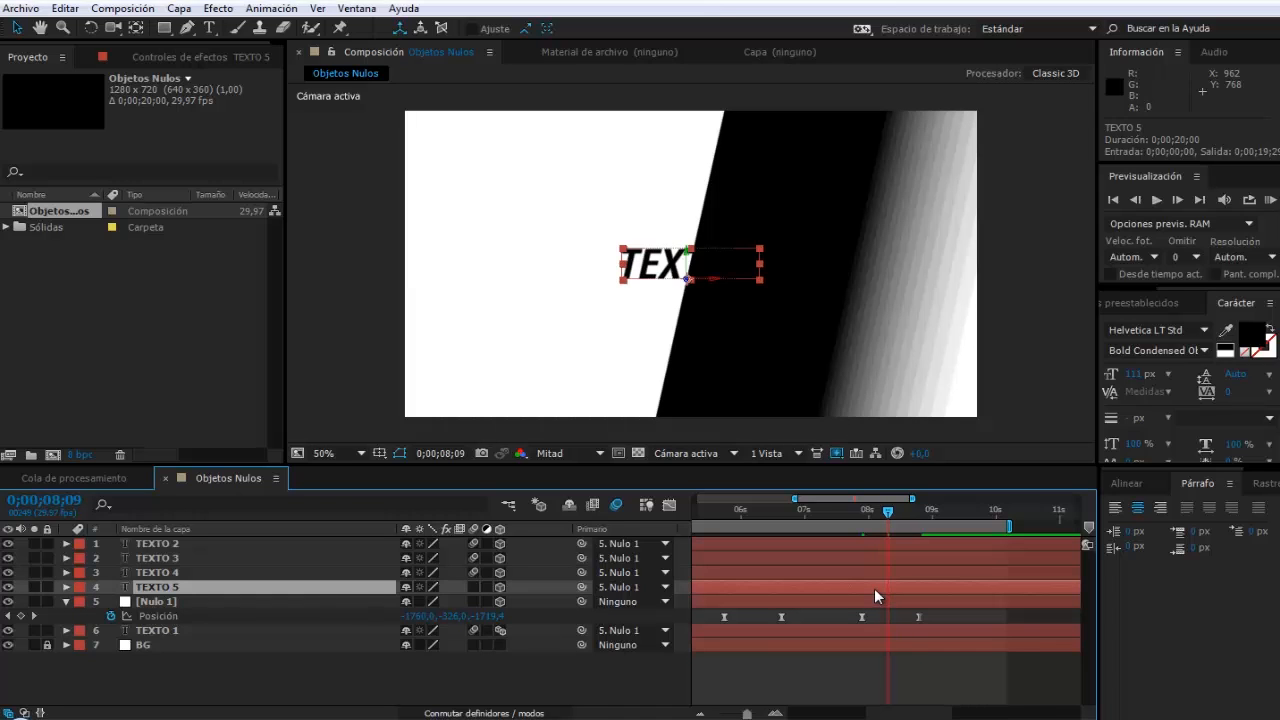
pyautogui.press('t')
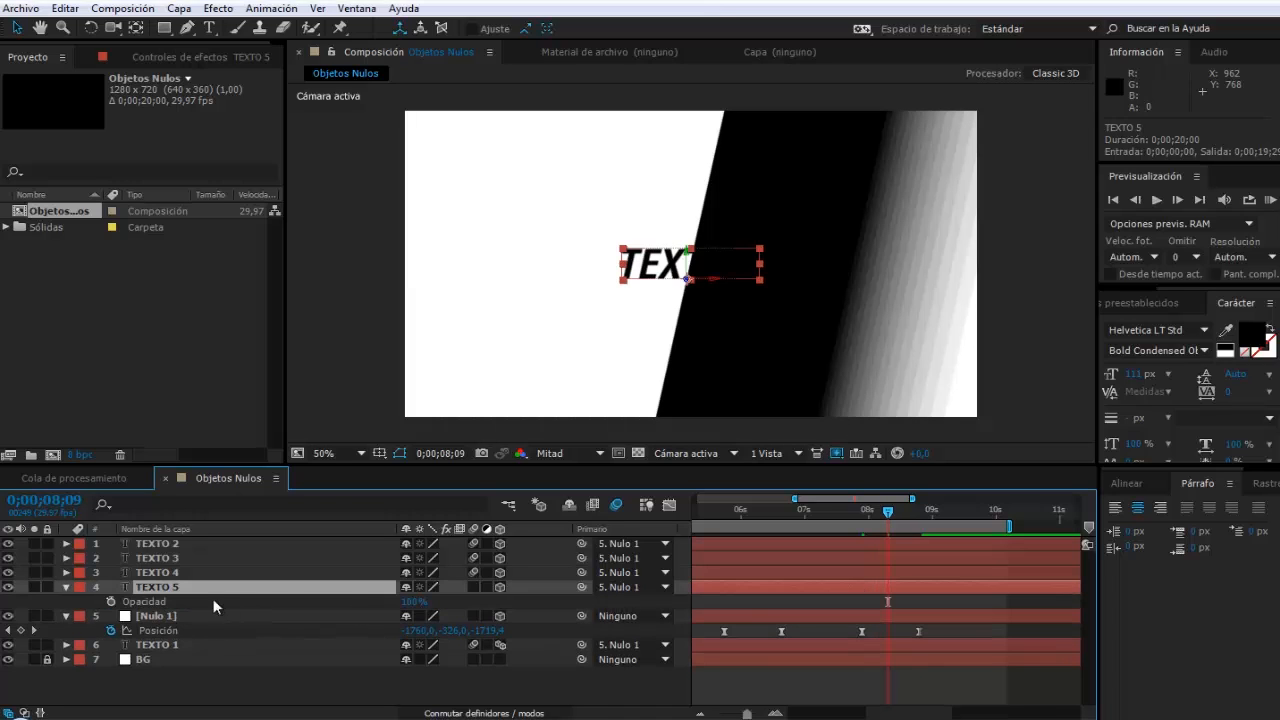
pyautogui.click(111, 601)
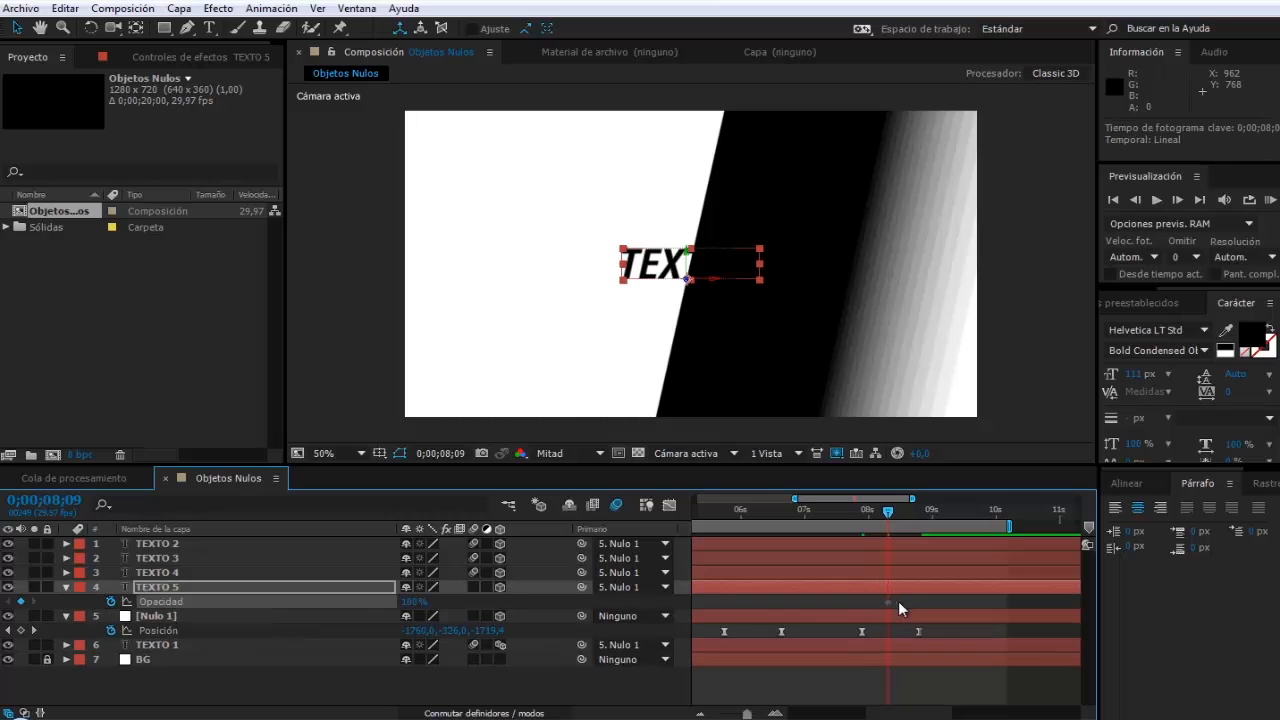
pyautogui.click(415, 601)
pyautogui.write('0')
pyautogui.press('Return')
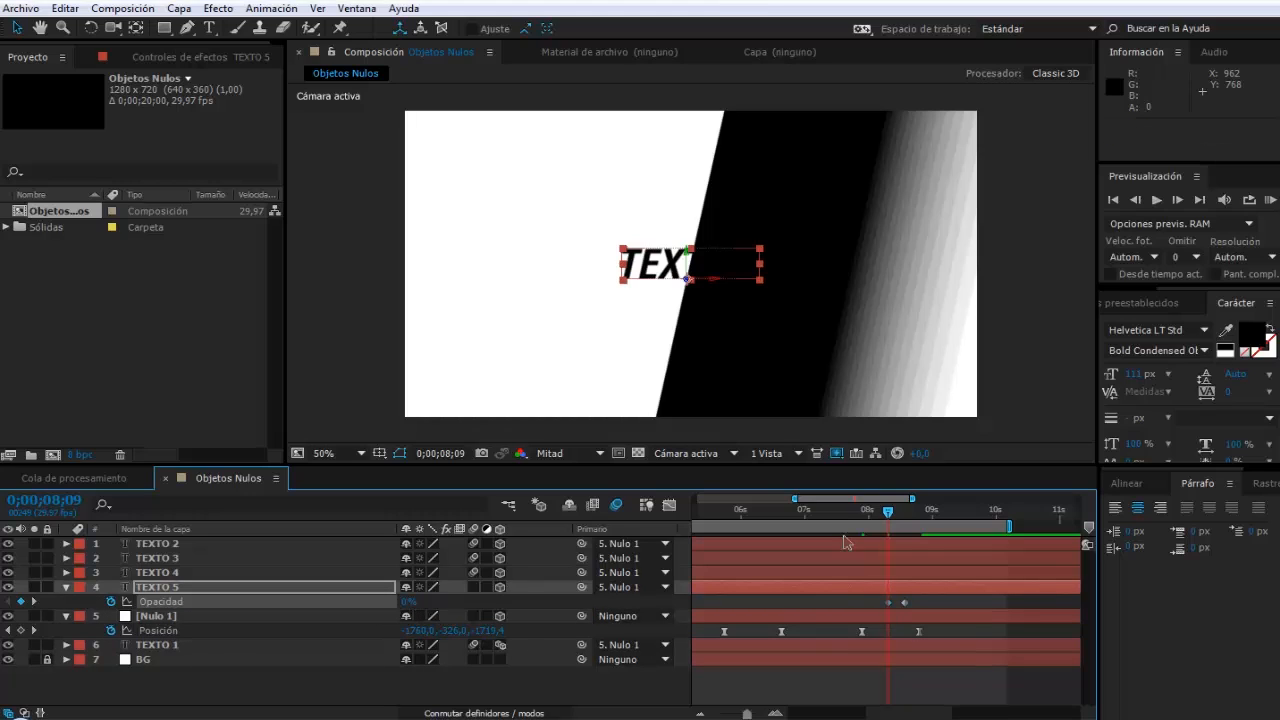
# Step: Shift both TEXTO 5 opacity keyframes about three frames earlier and check the fade-in
pyautogui.moveTo(888, 509); pyautogui.dragTo(892, 514)
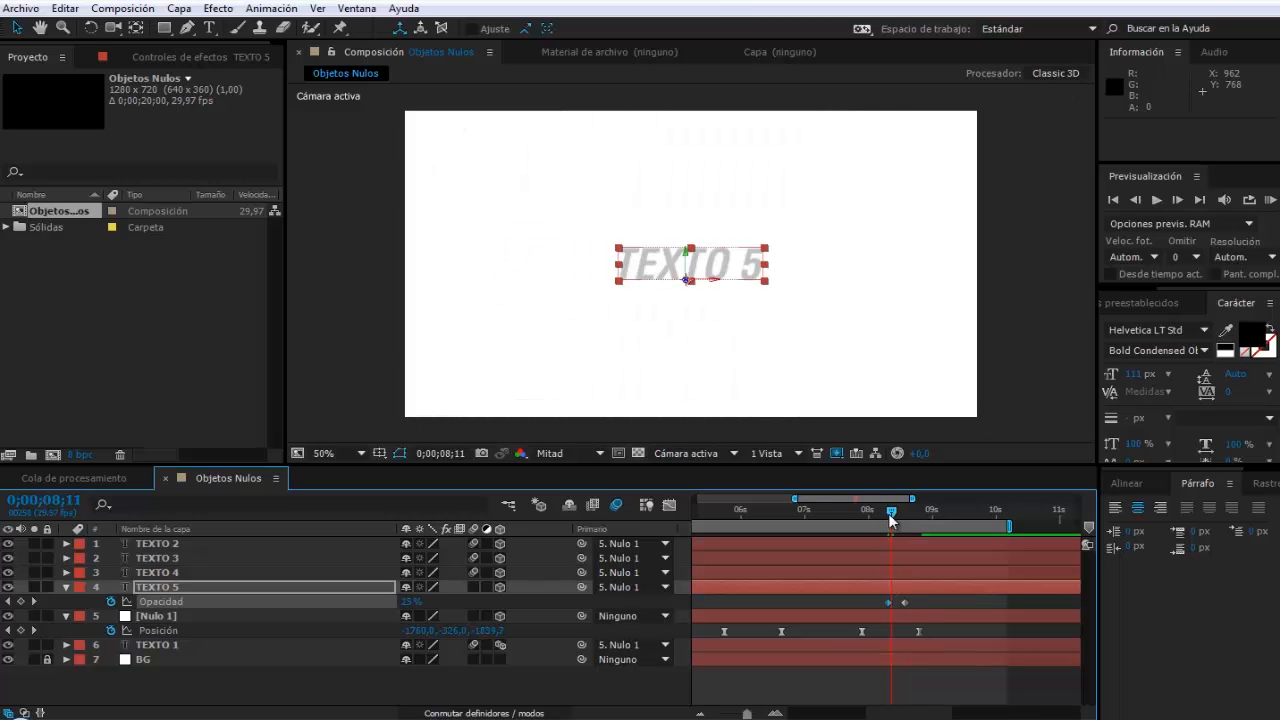
pyautogui.moveTo(891, 517); pyautogui.dragTo(887, 520)
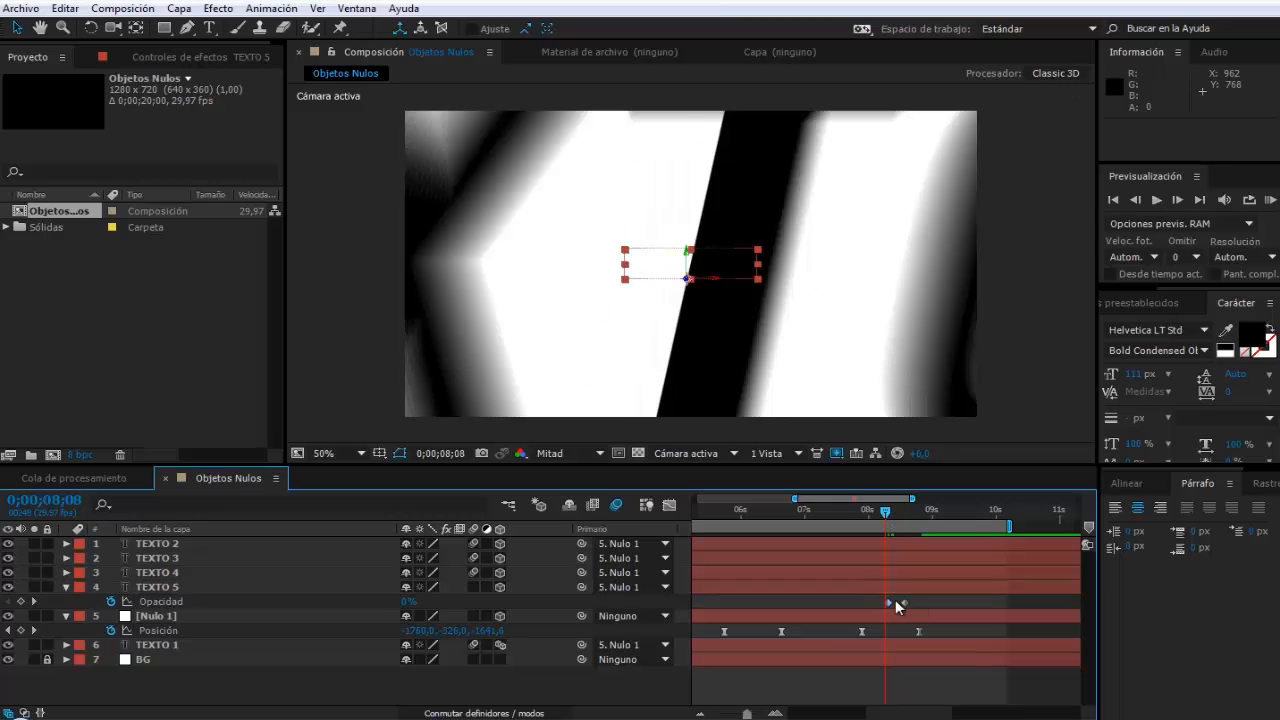
pyautogui.moveTo(888, 604); pyautogui.dragTo(881, 601)
pyautogui.moveTo(887, 517)
pyautogui.mouseDown()
pyautogui.moveTo(903, 526)
pyautogui.moveTo(887, 530)
pyautogui.moveTo(904, 530)
pyautogui.mouseUp()
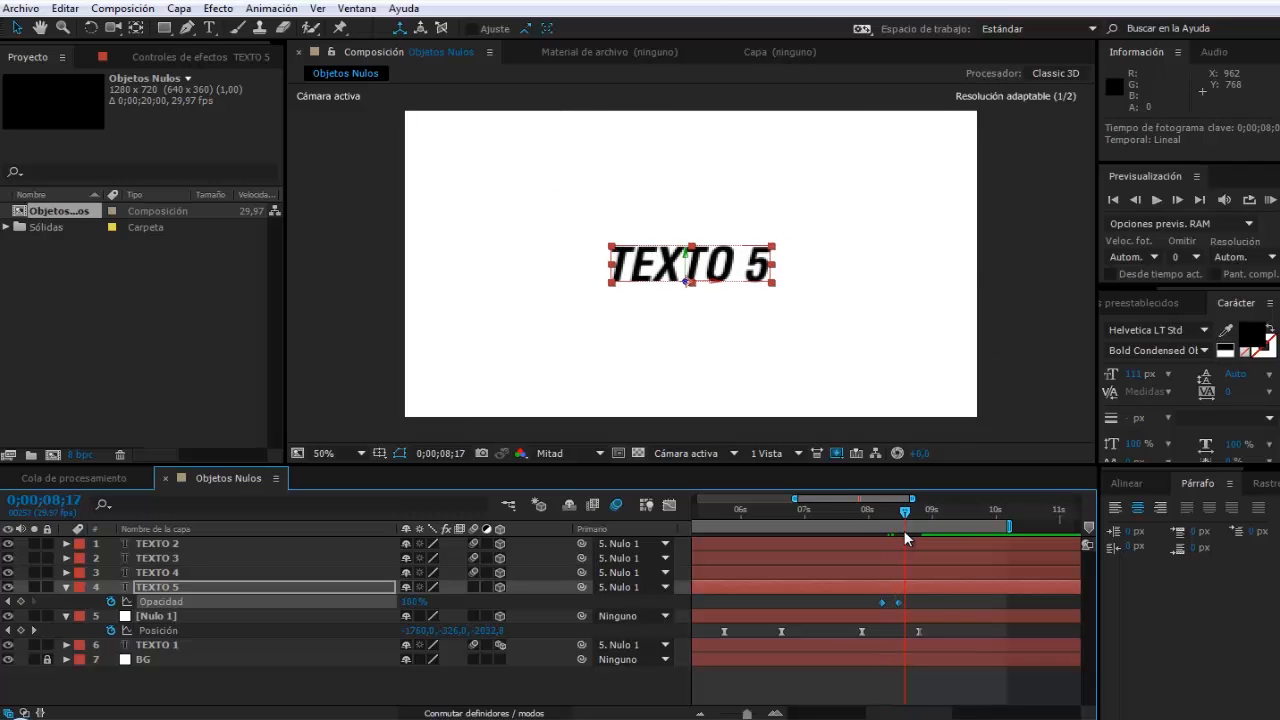
pyautogui.click(933, 602)
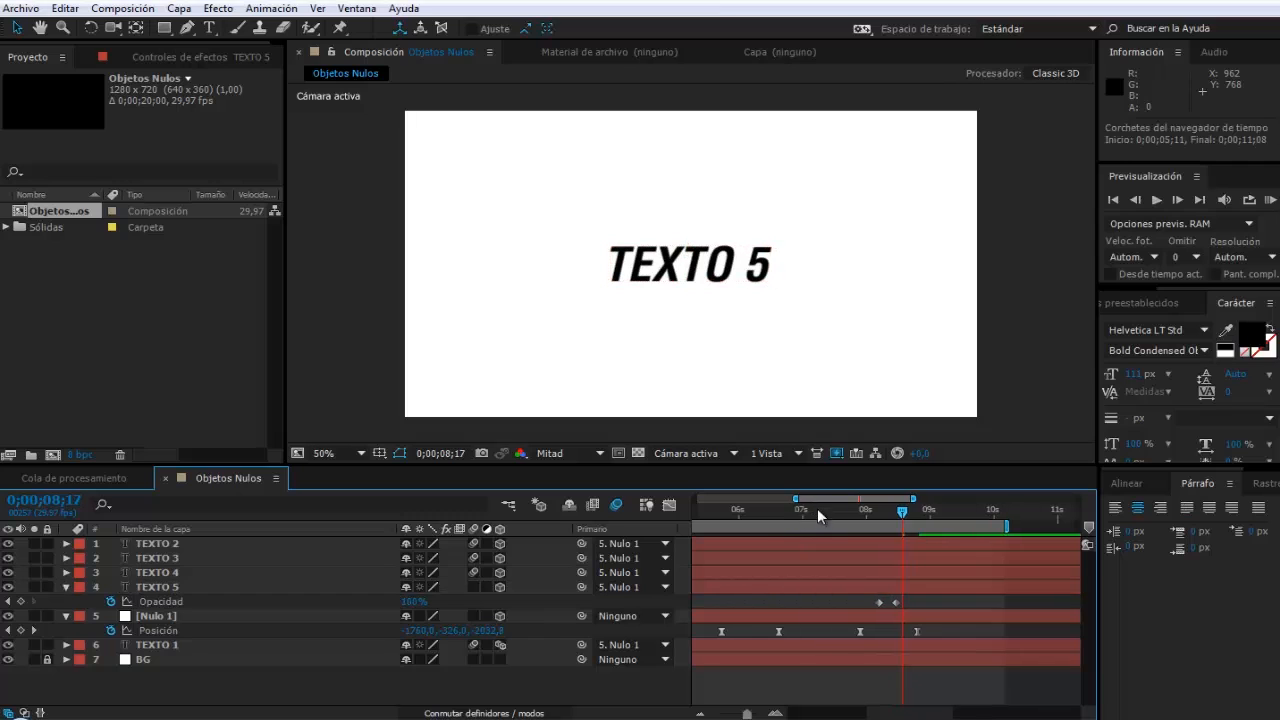
# Step: Preview the TEXTO 5 transition with the work area starting at 0;00;07;04, and return the work area's start to the composition's beginning
pyautogui.click(812, 513)
pyautogui.press('b')
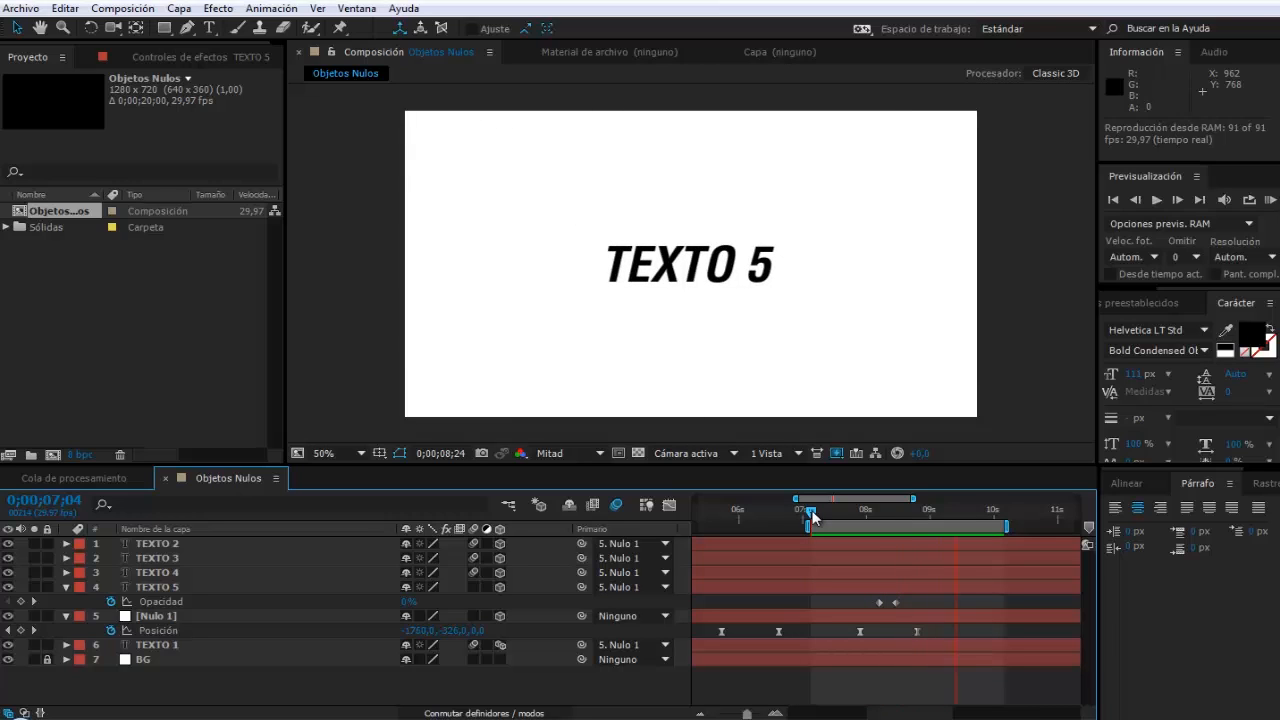
pyautogui.click(812, 516)
pyautogui.moveTo(841, 518); pyautogui.dragTo(915, 541)
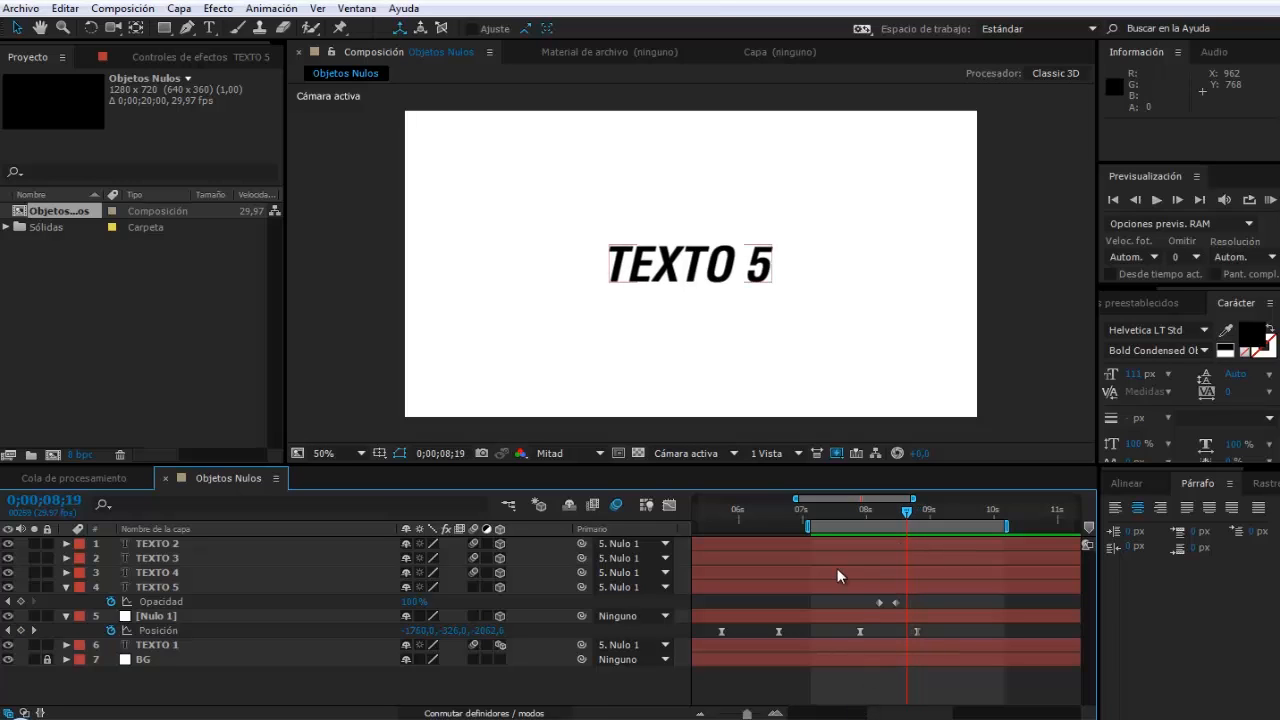
pyautogui.moveTo(805, 528); pyautogui.dragTo(583, 536)
pyautogui.moveTo(729, 510); pyautogui.dragTo(796, 512)
# Step: Show Nulo 1's rotation properties at 0;00;01;16, try rotating it, and undo the rotation changes
pyautogui.click(157, 617)
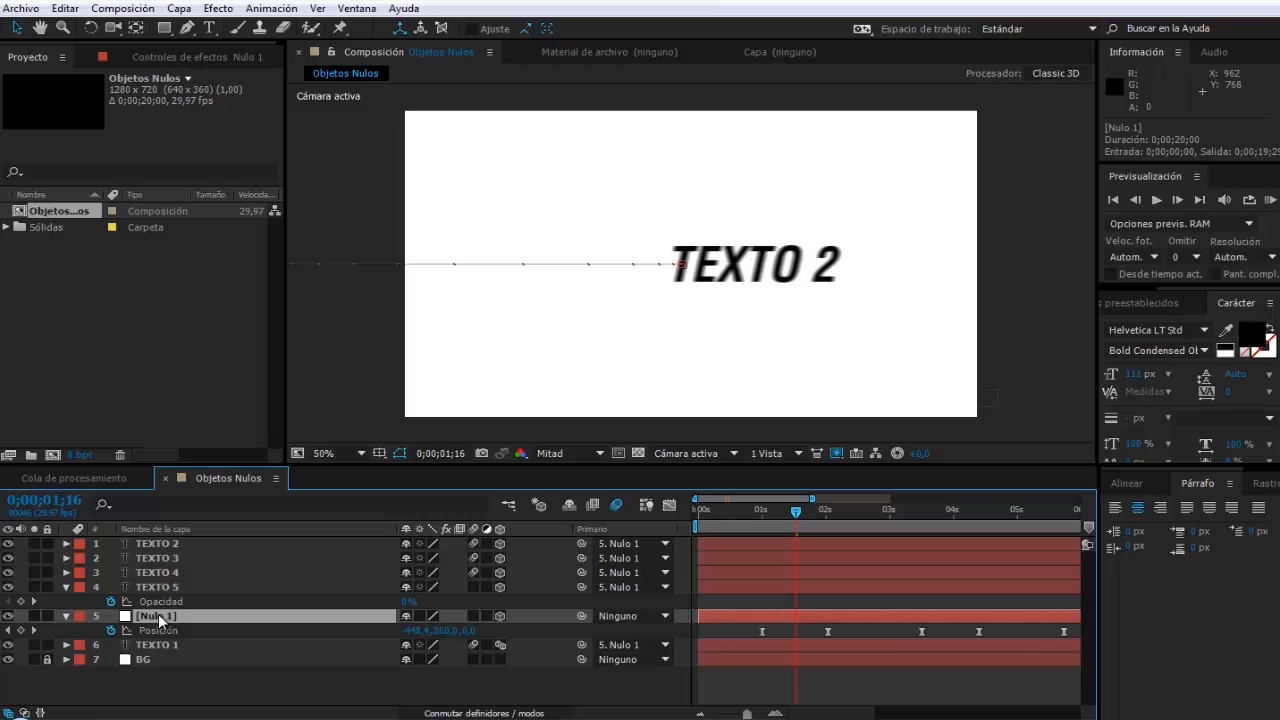
pyautogui.hotkey('shift', 'r')
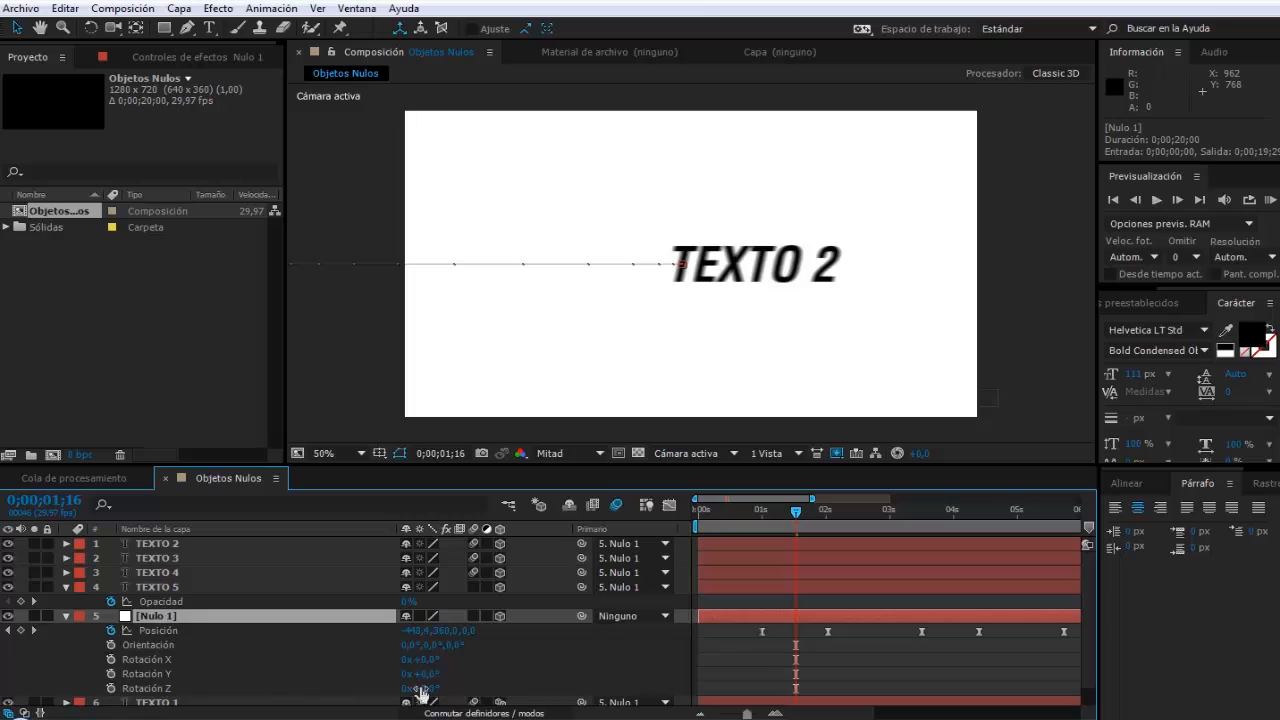
pyautogui.moveTo(429, 660); pyautogui.dragTo(446, 688)
pyautogui.hotkey('ctrl', 'z')
pyautogui.hotkey('ctrl', 'z')
pyautogui.hotkey('ctrl', 'z')
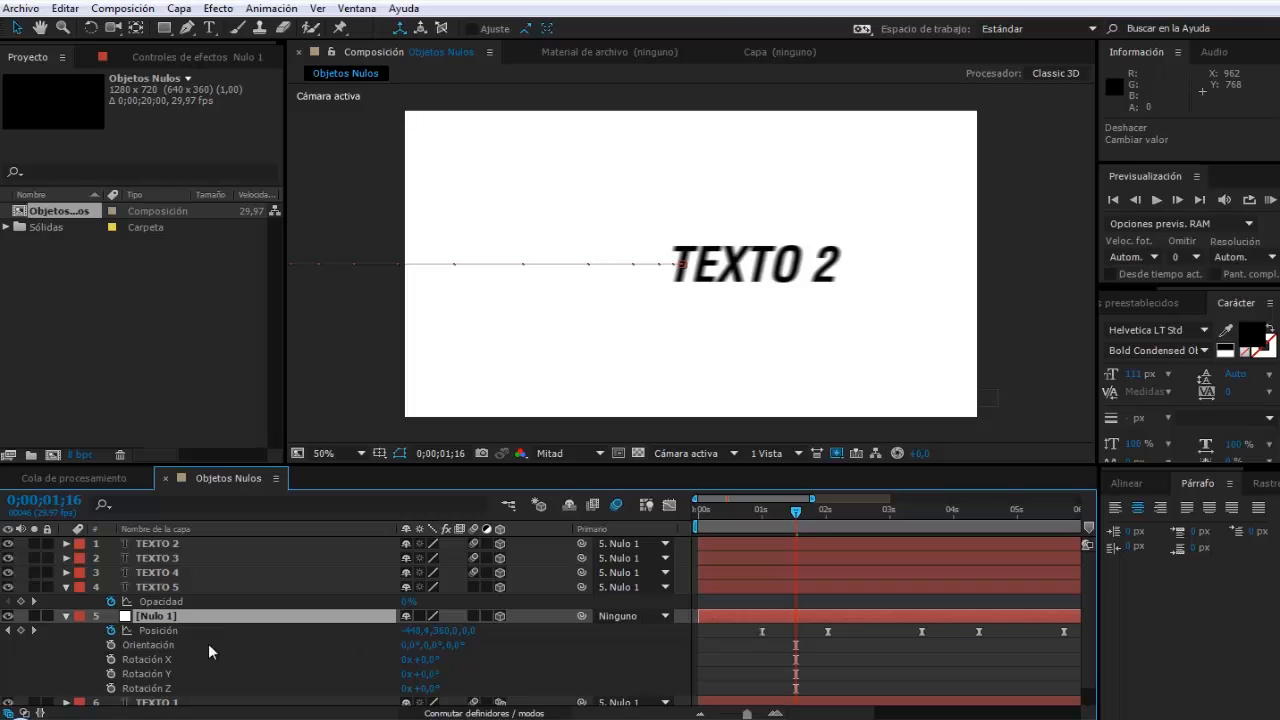
# Step: Try scaling Nulo 1, undo the scale change and collapse the layer's properties
pyautogui.hotkey('shift', 's')
pyautogui.moveTo(422, 645); pyautogui.dragTo(393, 668)
pyautogui.hotkey('ctrl', 'z')
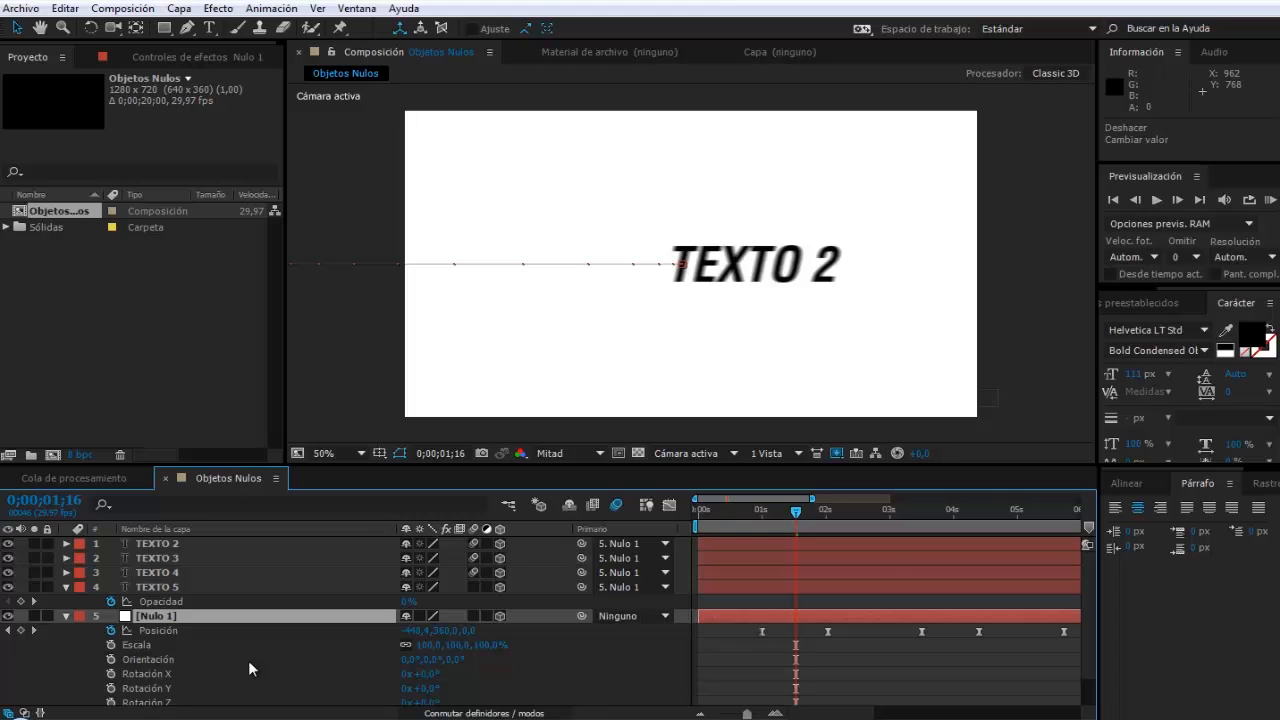
pyautogui.hotkey('ctrl', 'Left')
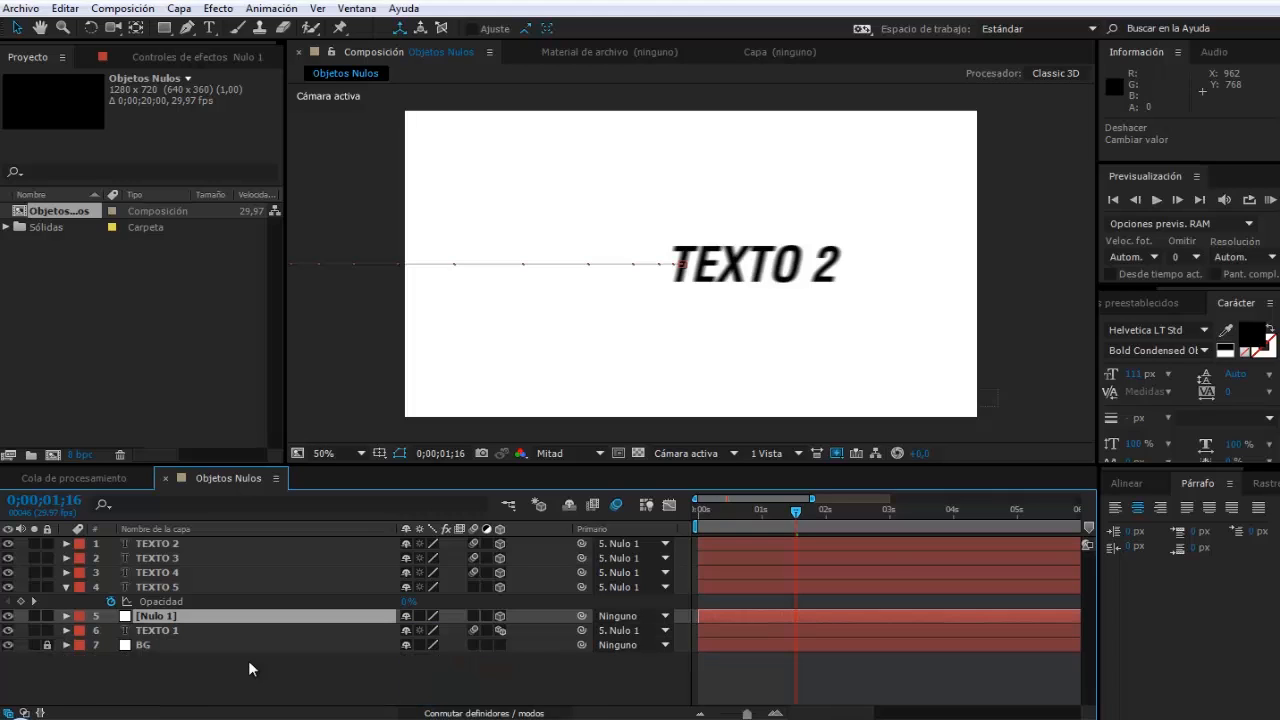
# Step: Set Nulo 1's label color to orange and move the current time to 0;00;01;07
pyautogui.click(80, 616)
pyautogui.click(133, 517)
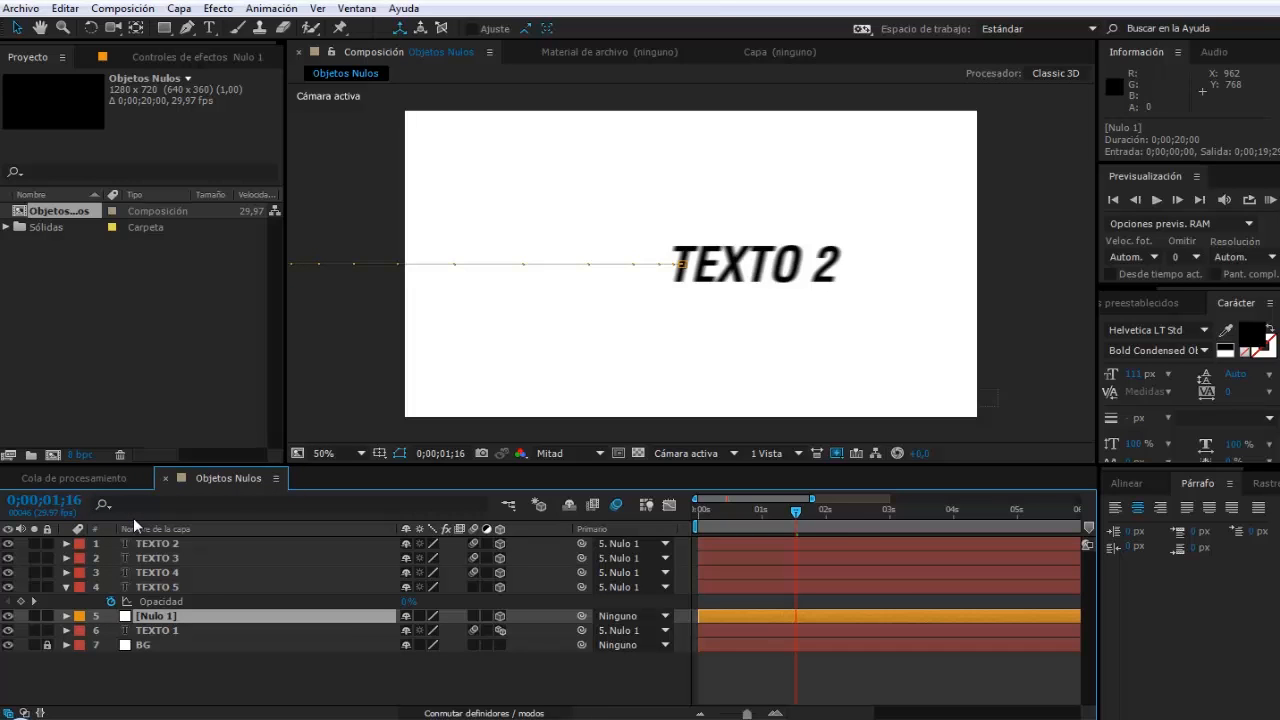
pyautogui.moveTo(792, 517)
pyautogui.mouseDown()
pyautogui.moveTo(730, 513)
pyautogui.moveTo(799, 524)
pyautogui.moveTo(777, 531)
pyautogui.mouseUp()
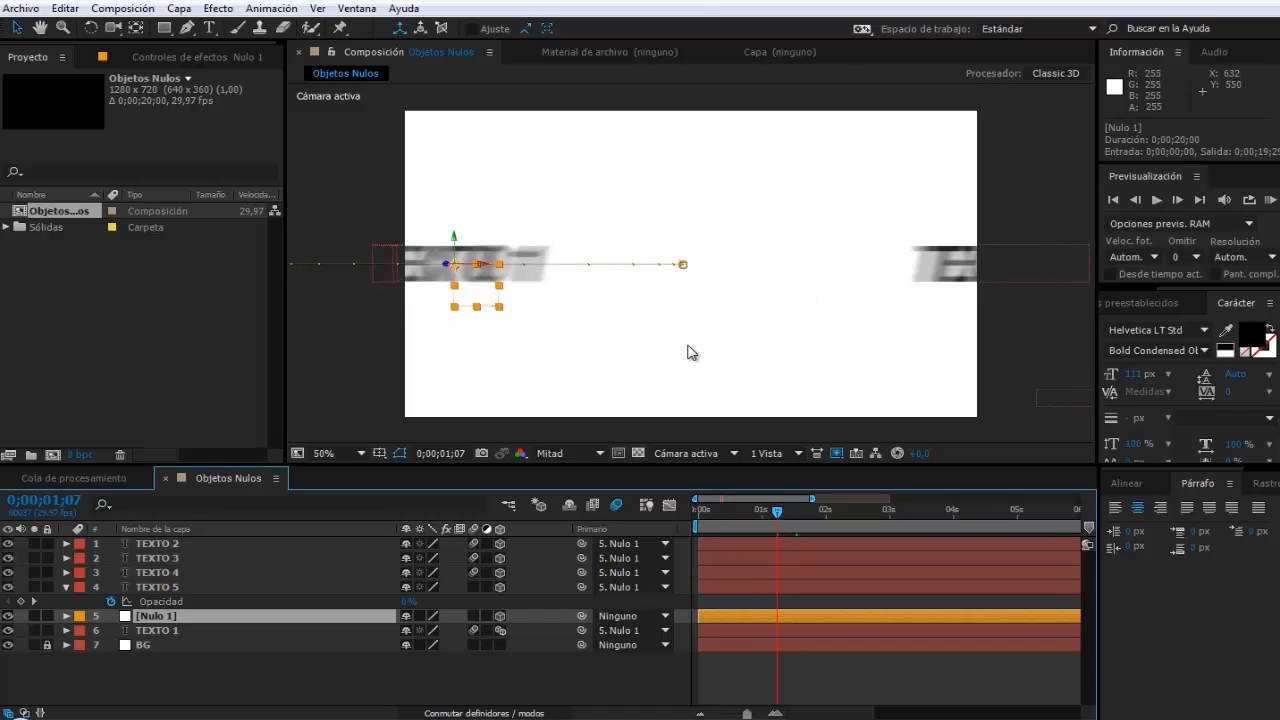
# Step: With no layer selected, create a new 1280 x 720 px solid in yellow E4FF00
pyautogui.click(165, 29)
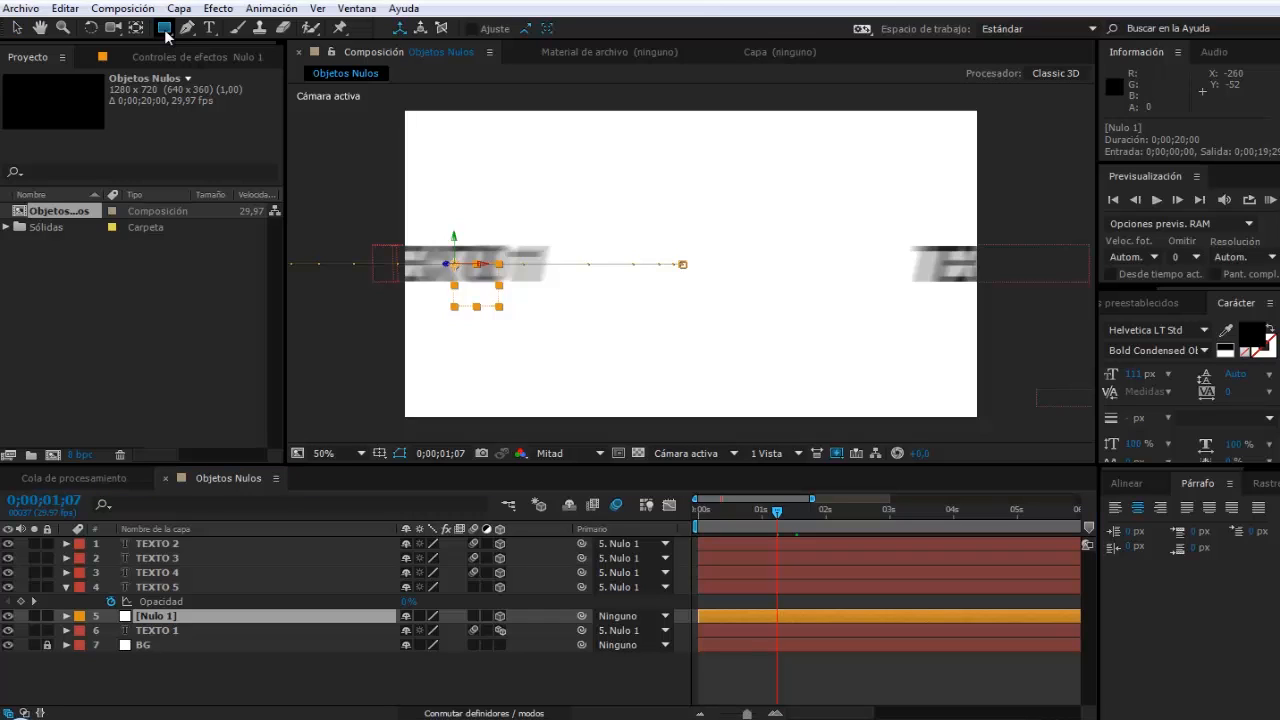
pyautogui.click(16, 29)
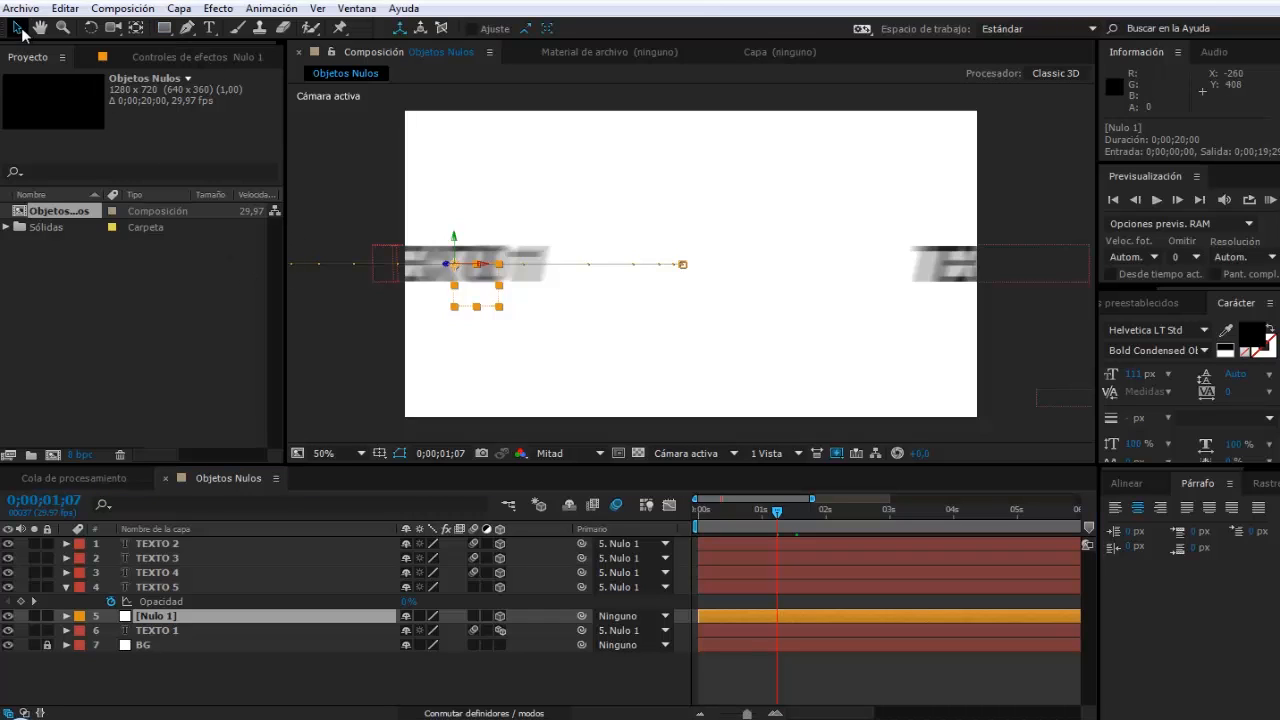
pyautogui.click(261, 667)
pyautogui.hotkey('ctrl', 'y')
pyautogui.click(629, 461)
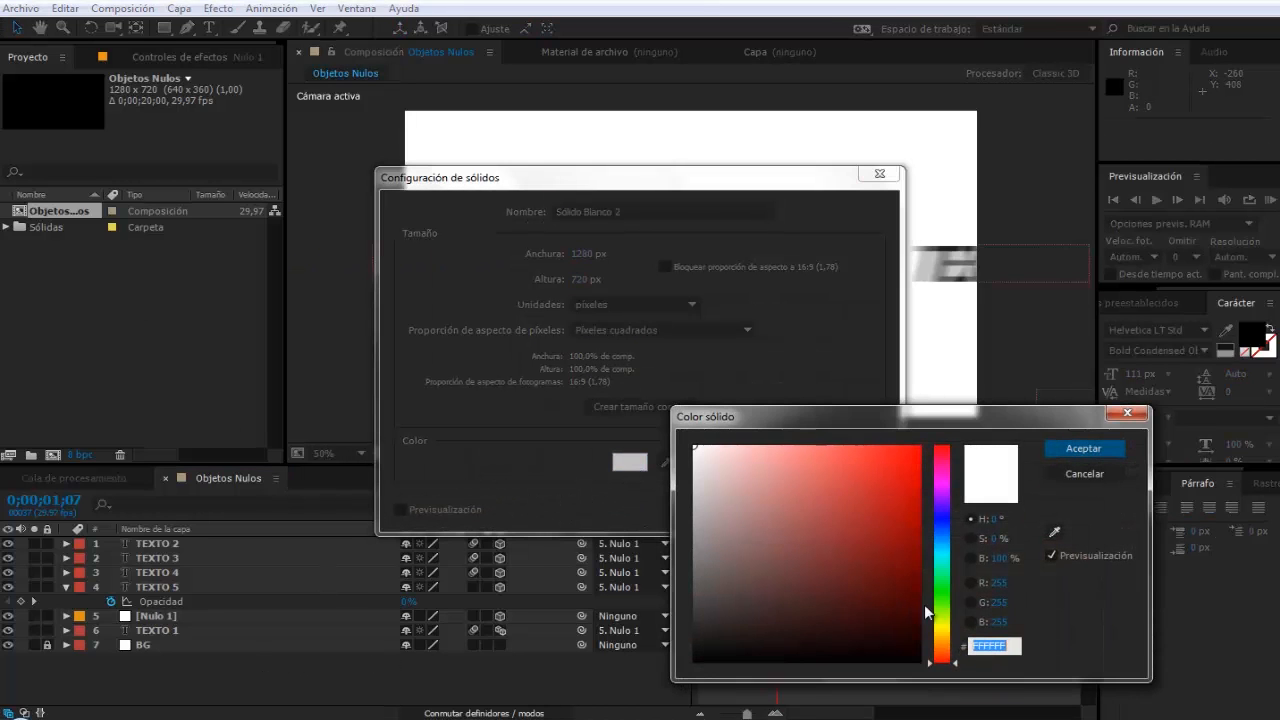
pyautogui.click(942, 620)
pyautogui.moveTo(946, 630); pyautogui.dragTo(943, 627)
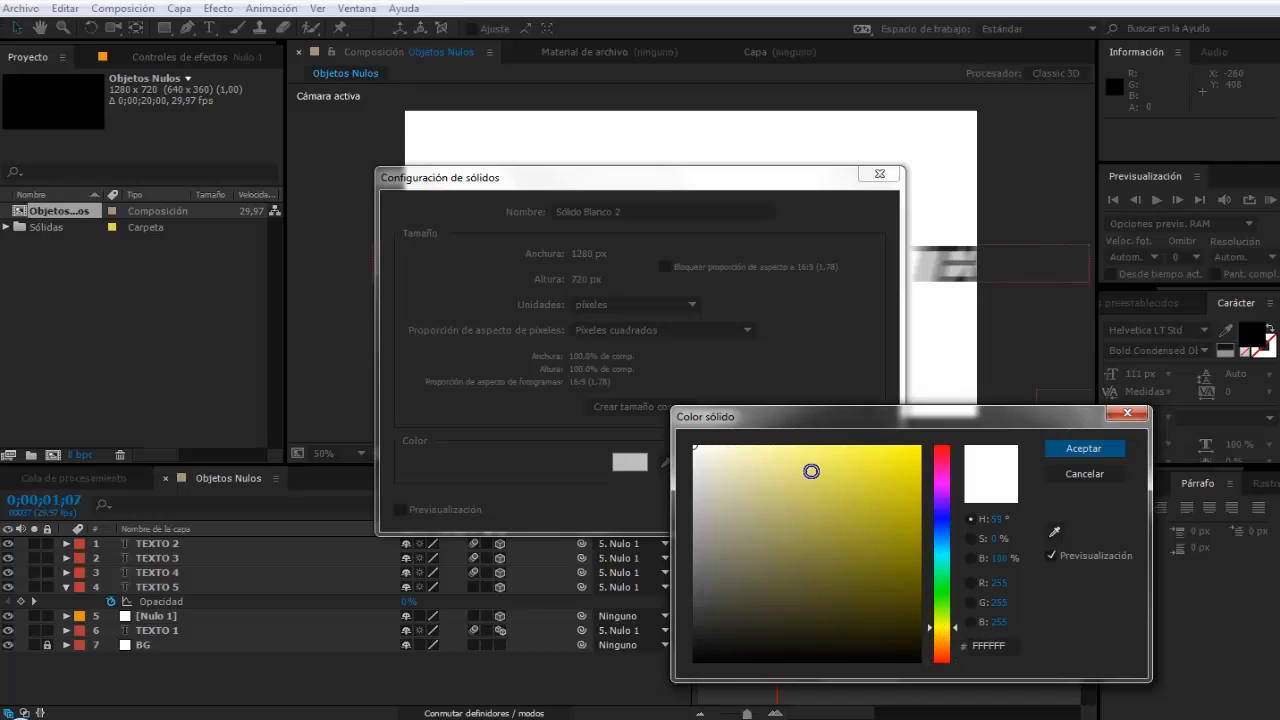
pyautogui.moveTo(811, 471); pyautogui.dragTo(922, 444)
pyautogui.moveTo(950, 632); pyautogui.dragTo(951, 627)
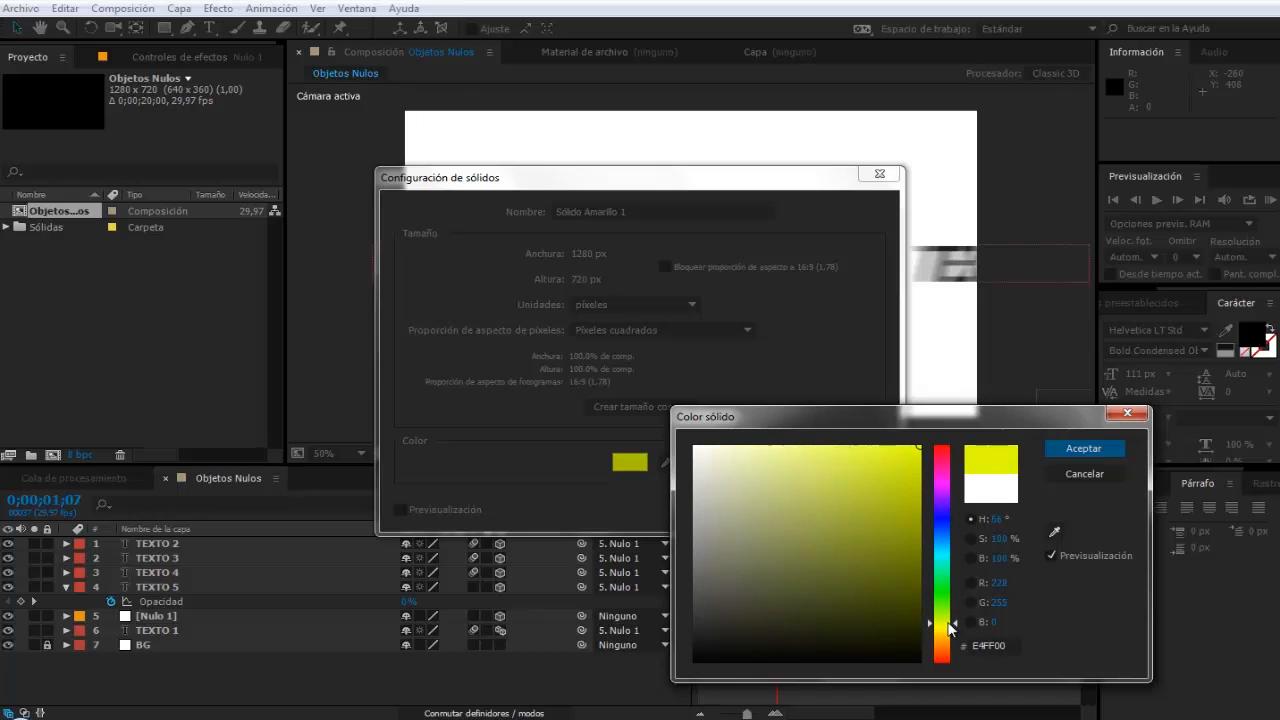
pyautogui.click(1069, 452)
pyautogui.click(778, 512)
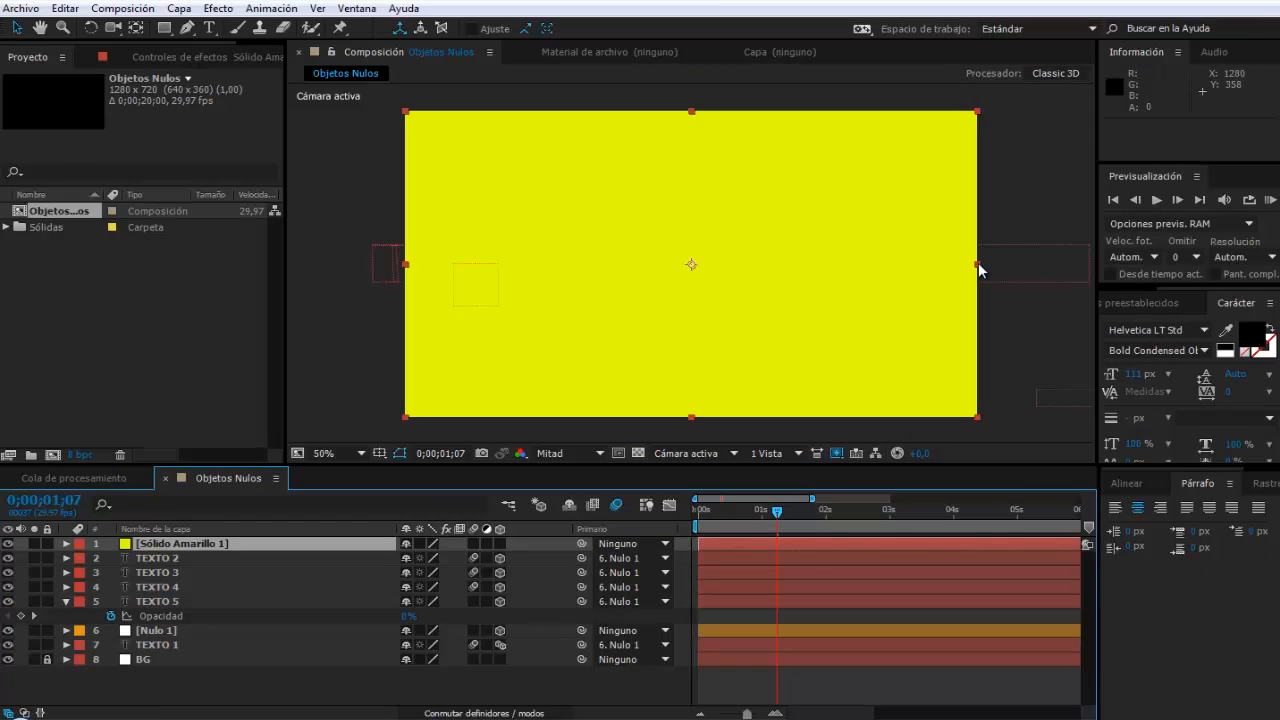
# Step: Scale the yellow solid to 35% in width and about 222% in height so it extends beyond the frame's upper and lower edges
pyautogui.moveTo(978, 264); pyautogui.dragTo(790, 270)
pyautogui.press(',')
pyautogui.press(',')
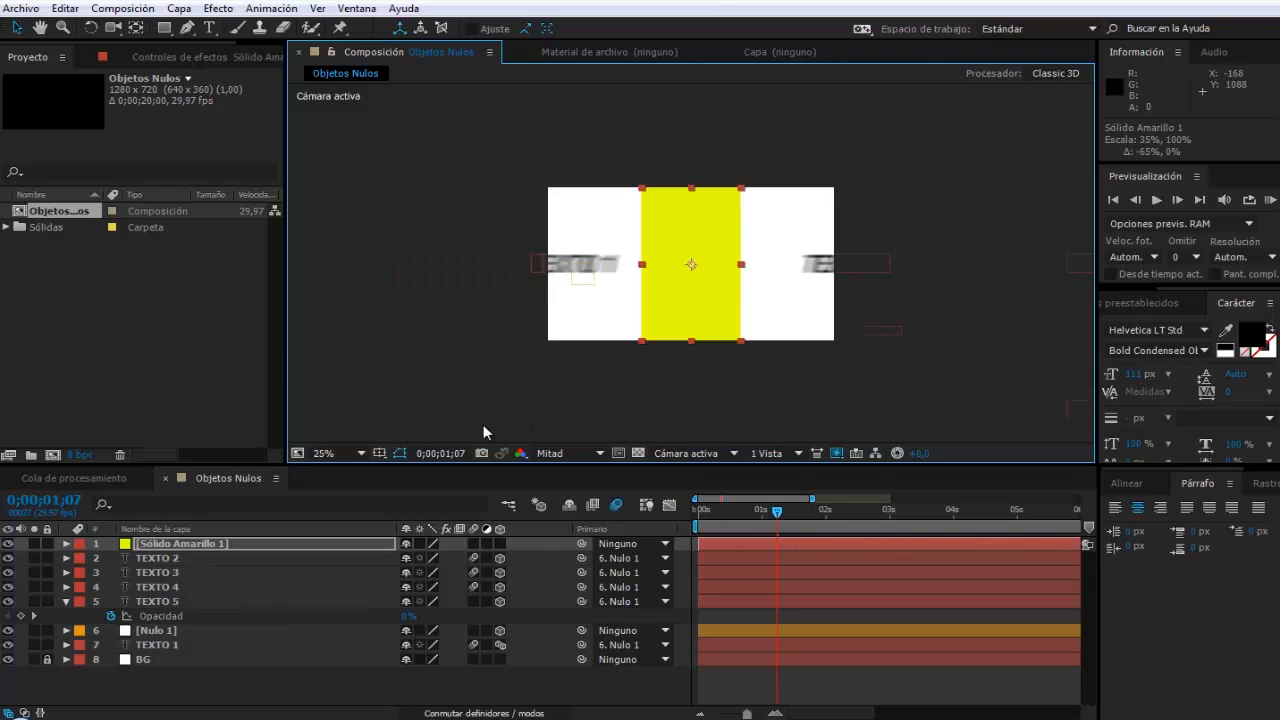
pyautogui.press(',')
pyautogui.press('.')
pyautogui.press('.')
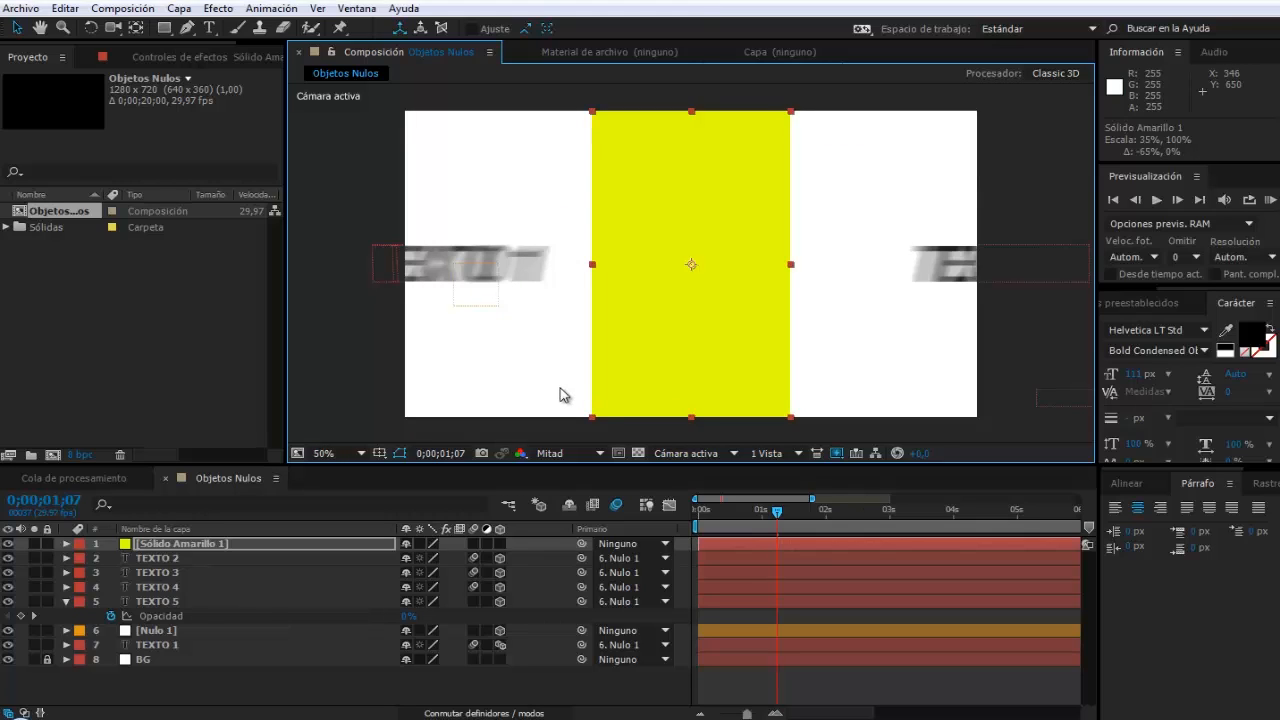
pyautogui.press(',')
pyautogui.press(',')
pyautogui.press(',')
pyautogui.press('.')
pyautogui.press('.')
pyautogui.press('.')
pyautogui.press('.')
pyautogui.press('.')
pyautogui.press(',')
pyautogui.press(',')
pyautogui.press(',')
pyautogui.press(',')
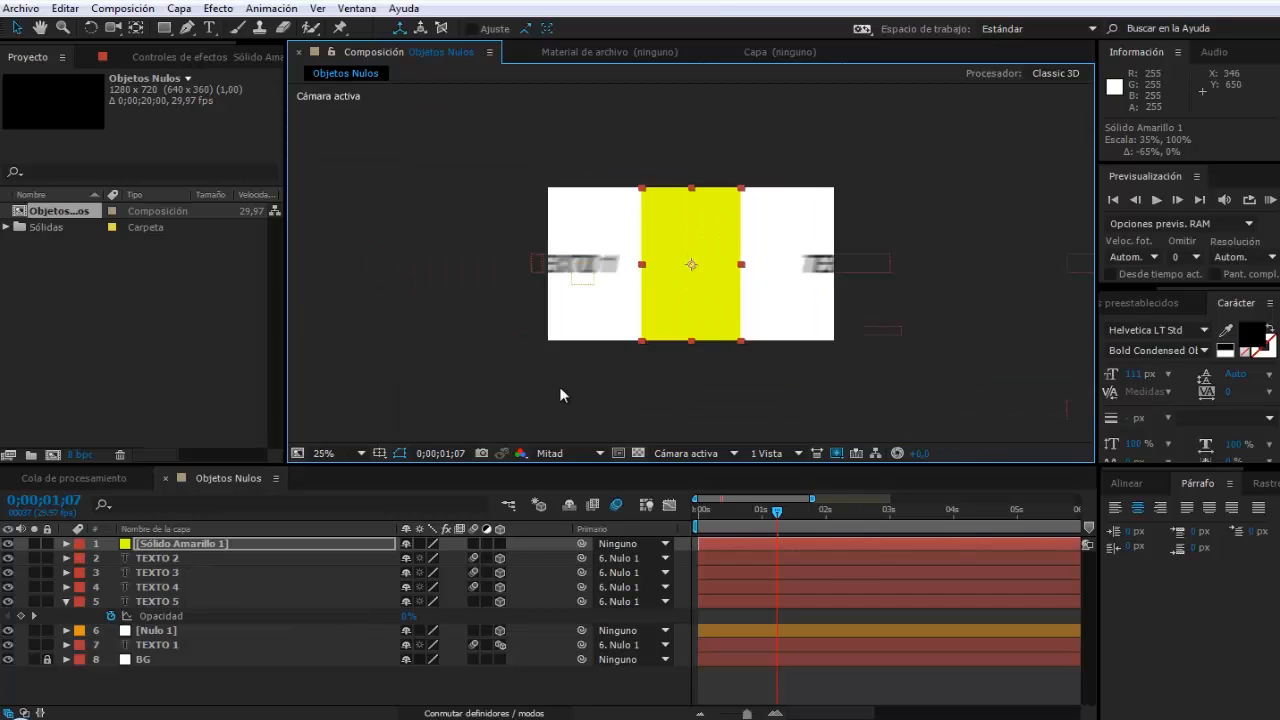
pyautogui.press('.')
pyautogui.press('.')
pyautogui.press(',')
pyautogui.moveTo(697, 192); pyautogui.dragTo(698, 92)
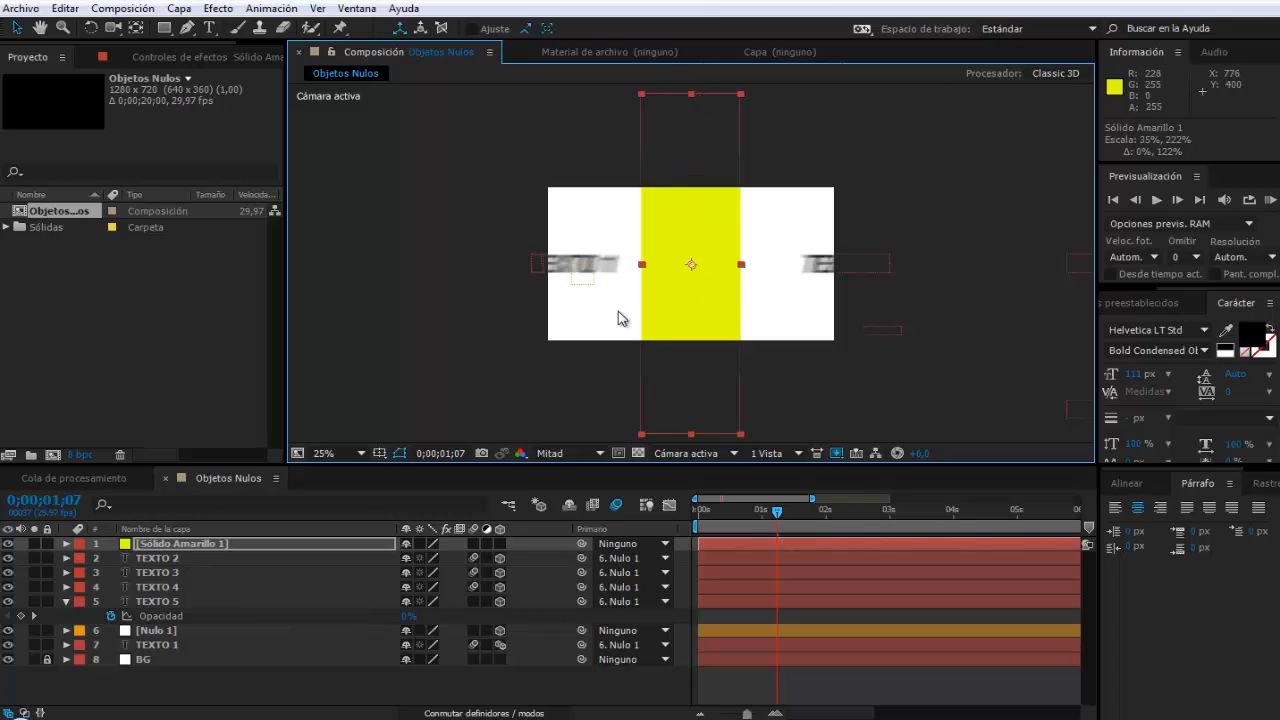
# Step: Fine-tune the yellow solid's height scale to about 221% and rotate it 8° into a slanted band
pyautogui.moveTo(693, 112); pyautogui.dragTo(688, 97)
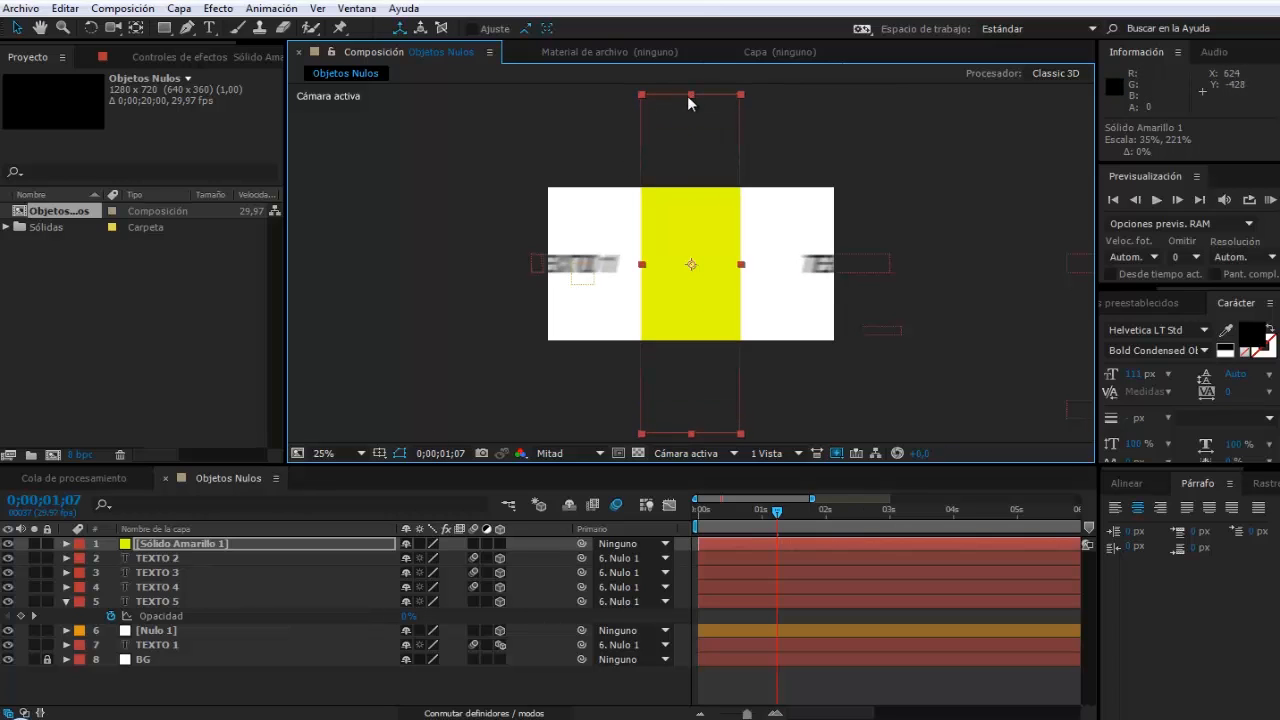
pyautogui.click(179, 543)
pyautogui.press('r')
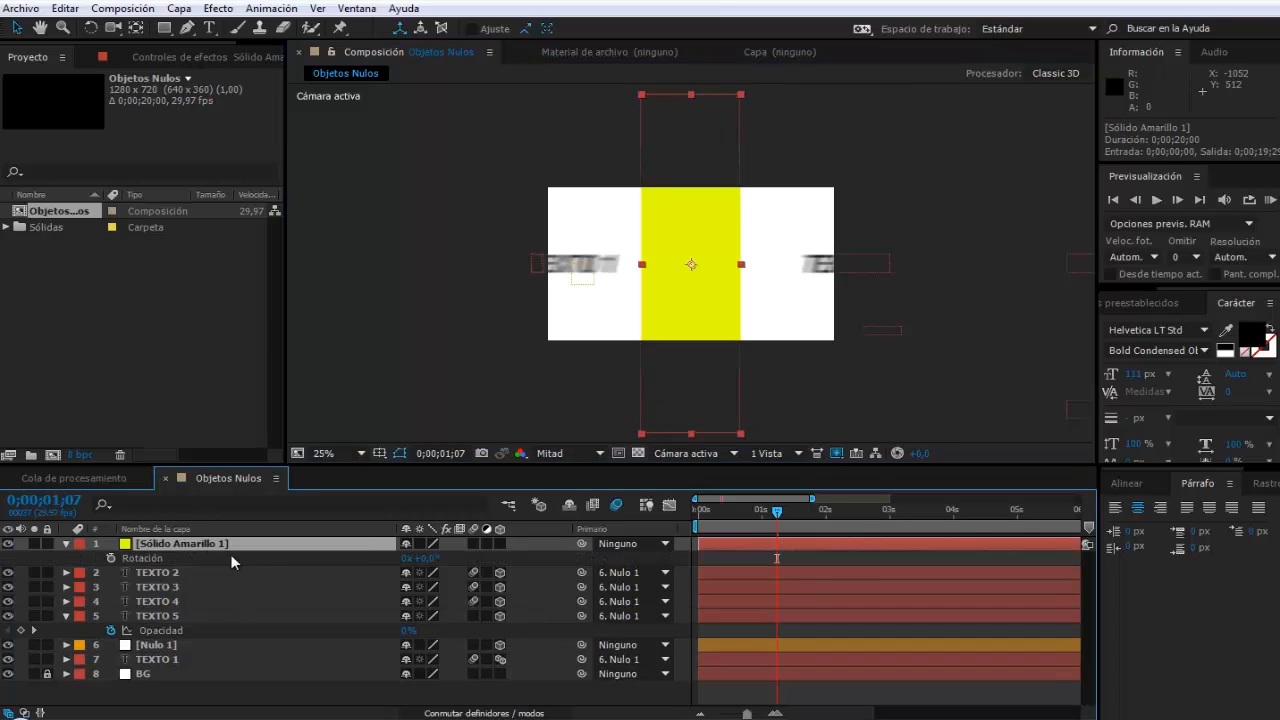
pyautogui.moveTo(430, 556); pyautogui.dragTo(438, 558)
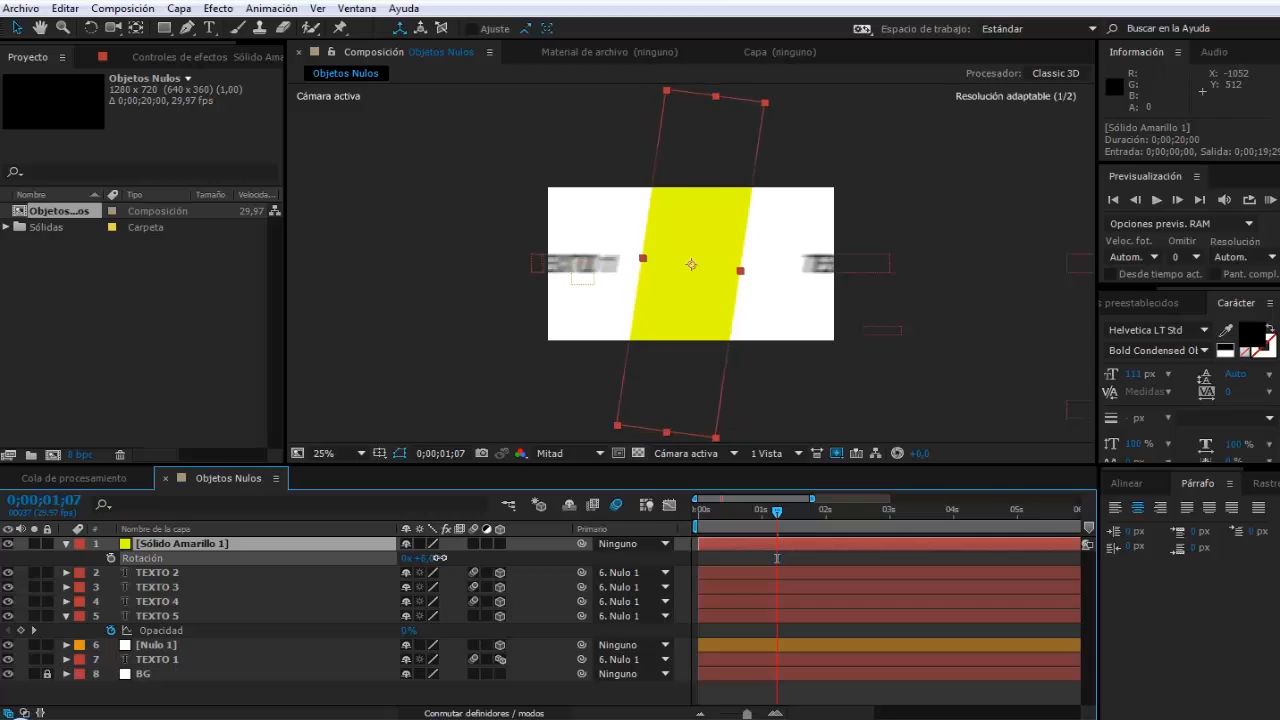
pyautogui.moveTo(438, 558); pyautogui.dragTo(440, 557)
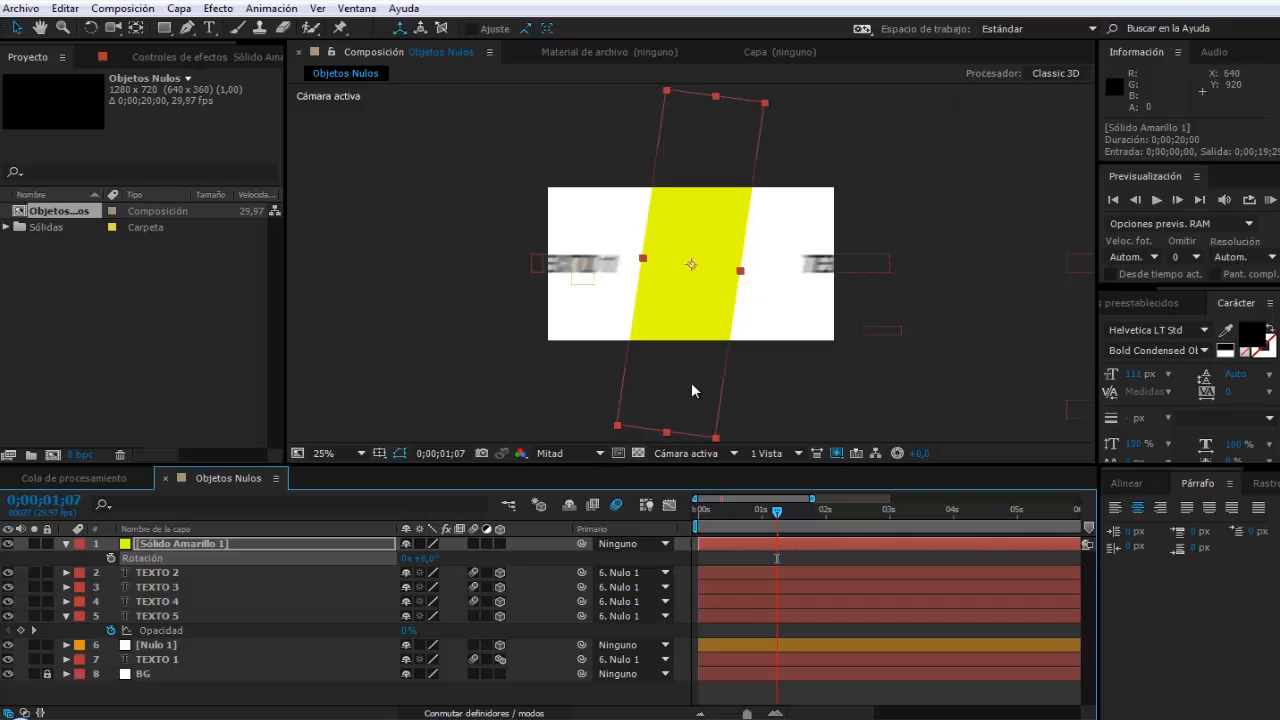
# Step: Parent the yellow solid to Nulo 1 and turn on its motion blur
pyautogui.click(620, 544)
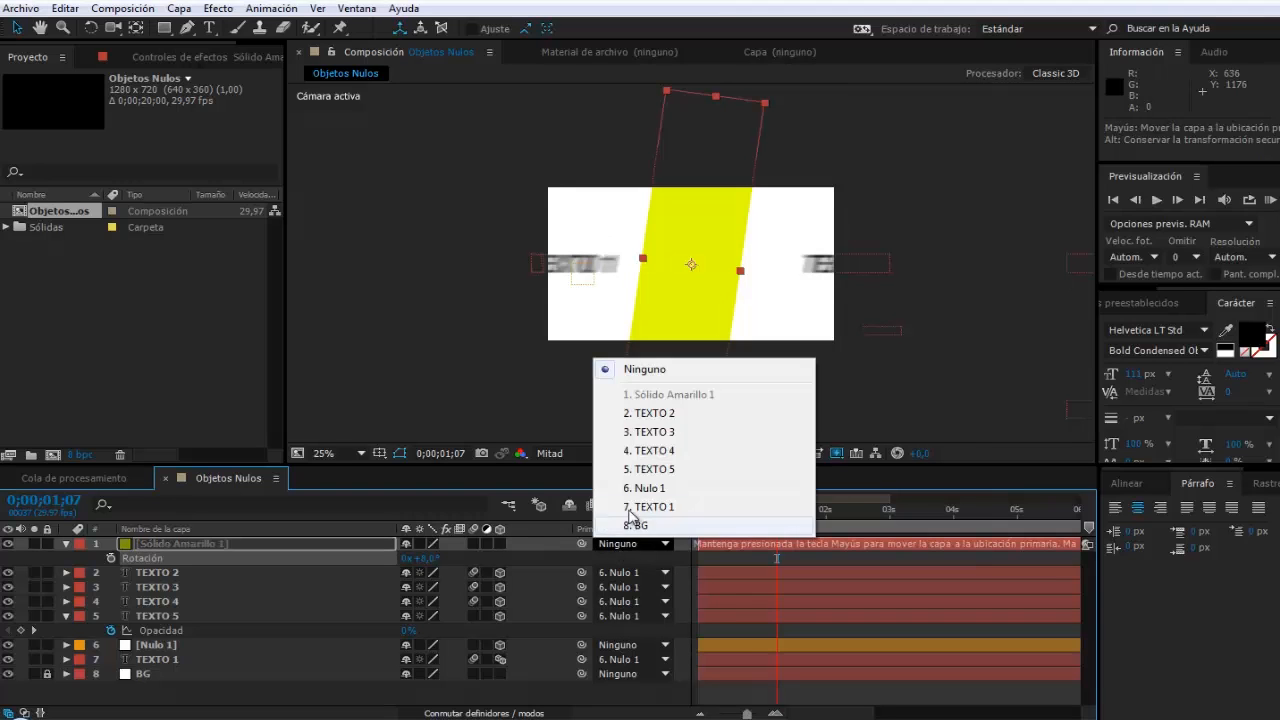
pyautogui.click(646, 488)
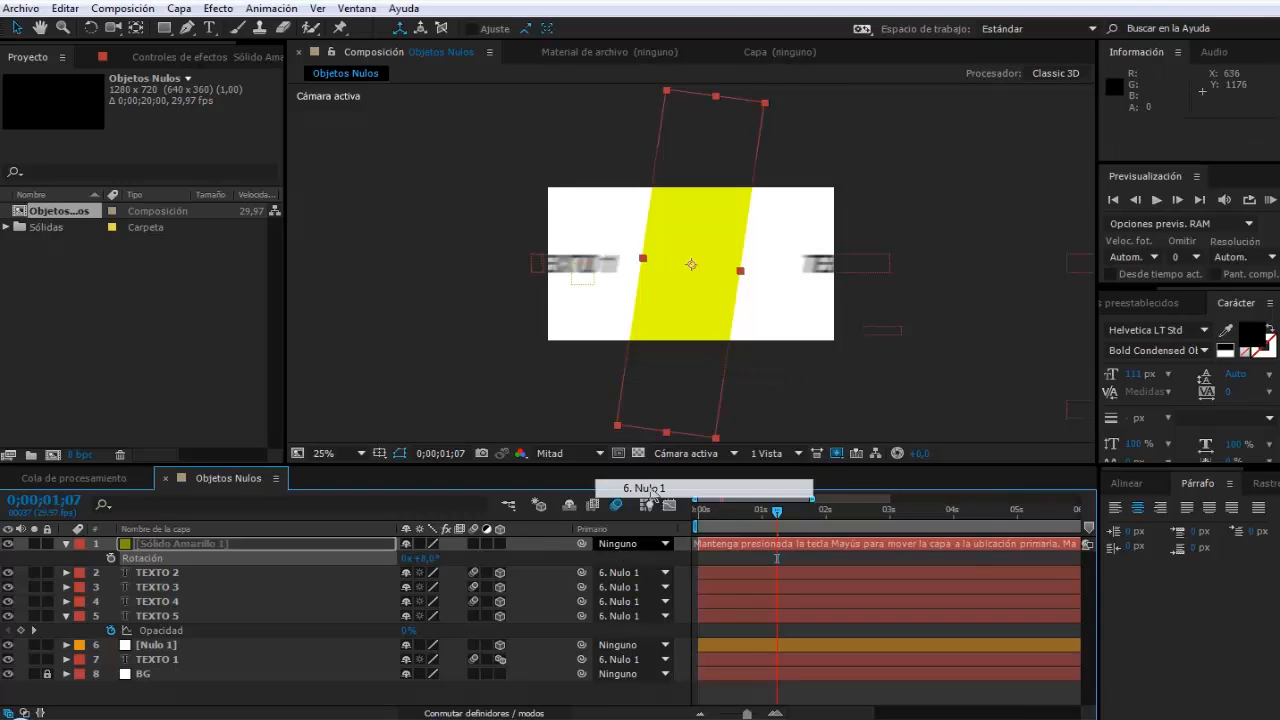
pyautogui.click(474, 543)
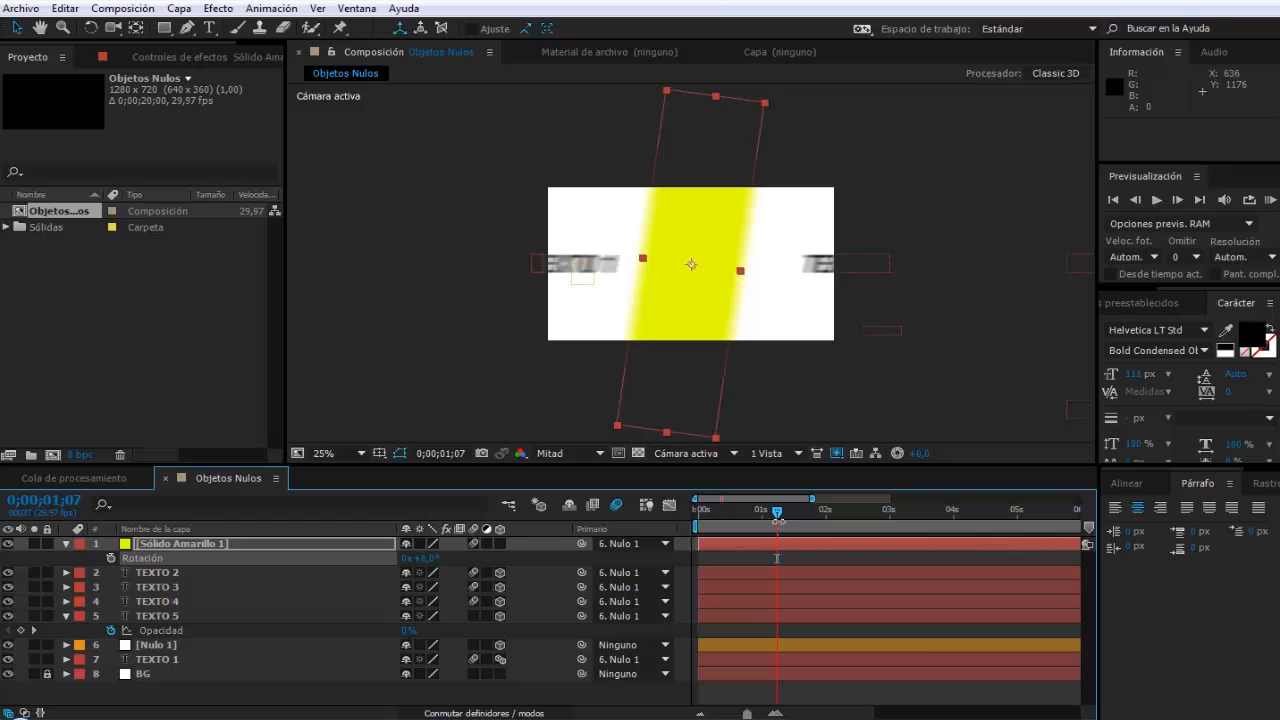
# Step: At 0;00;03;23, duplicate the yellow solid, move the copy about 2020 px right to TEXTO 3 and widen it to about 118%
pyautogui.moveTo(778, 517); pyautogui.dragTo(832, 527)
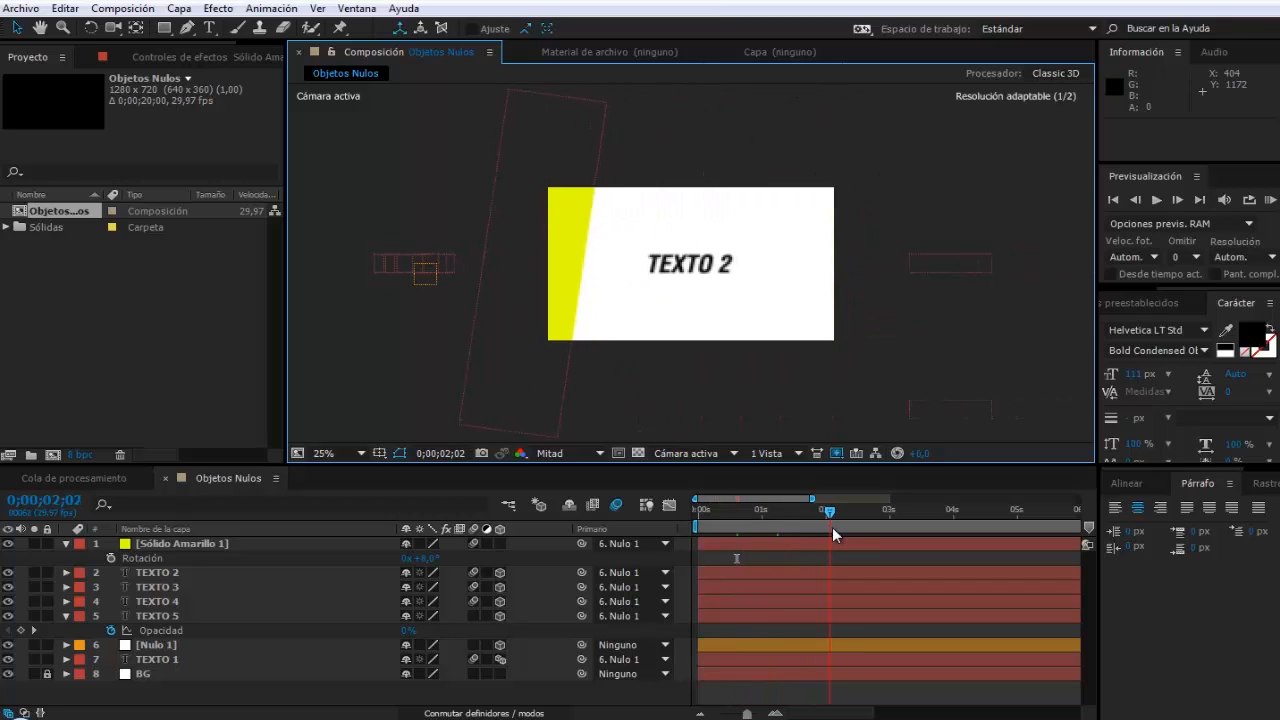
pyautogui.moveTo(864, 533); pyautogui.dragTo(934, 539)
pyautogui.moveTo(820, 711); pyautogui.dragTo(840, 714)
pyautogui.moveTo(851, 515); pyautogui.dragTo(862, 515)
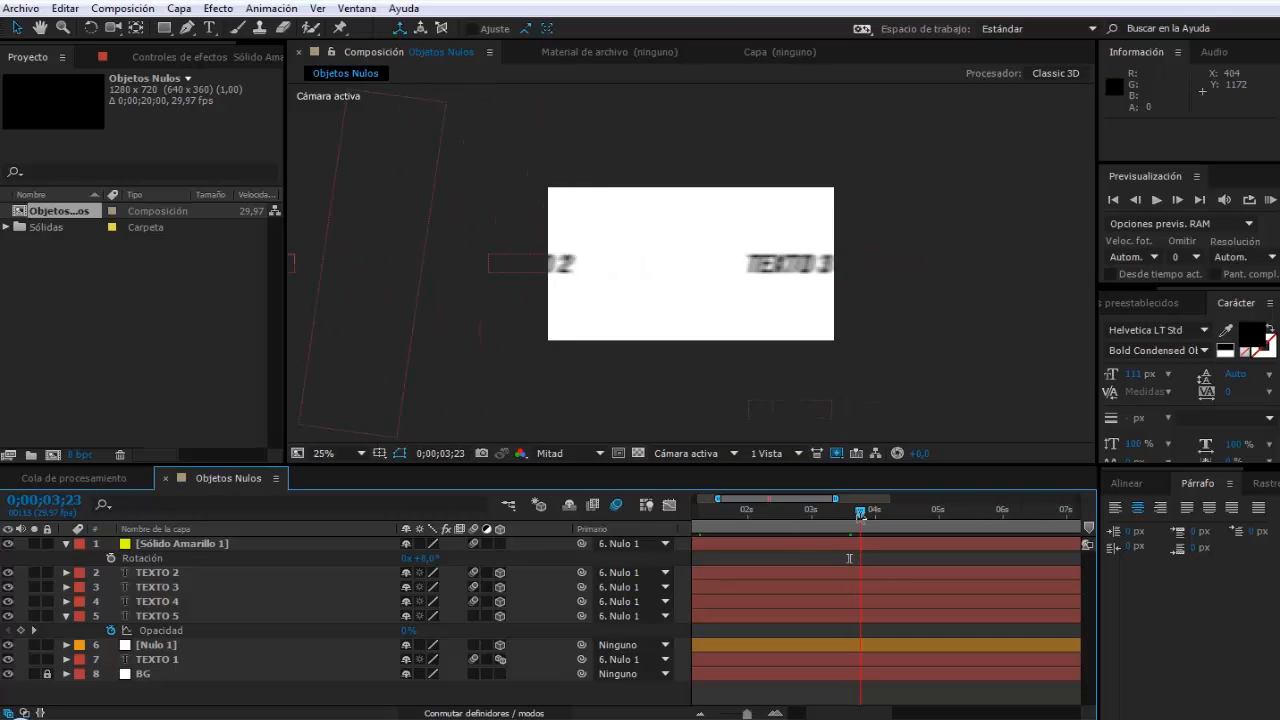
pyautogui.click(191, 543)
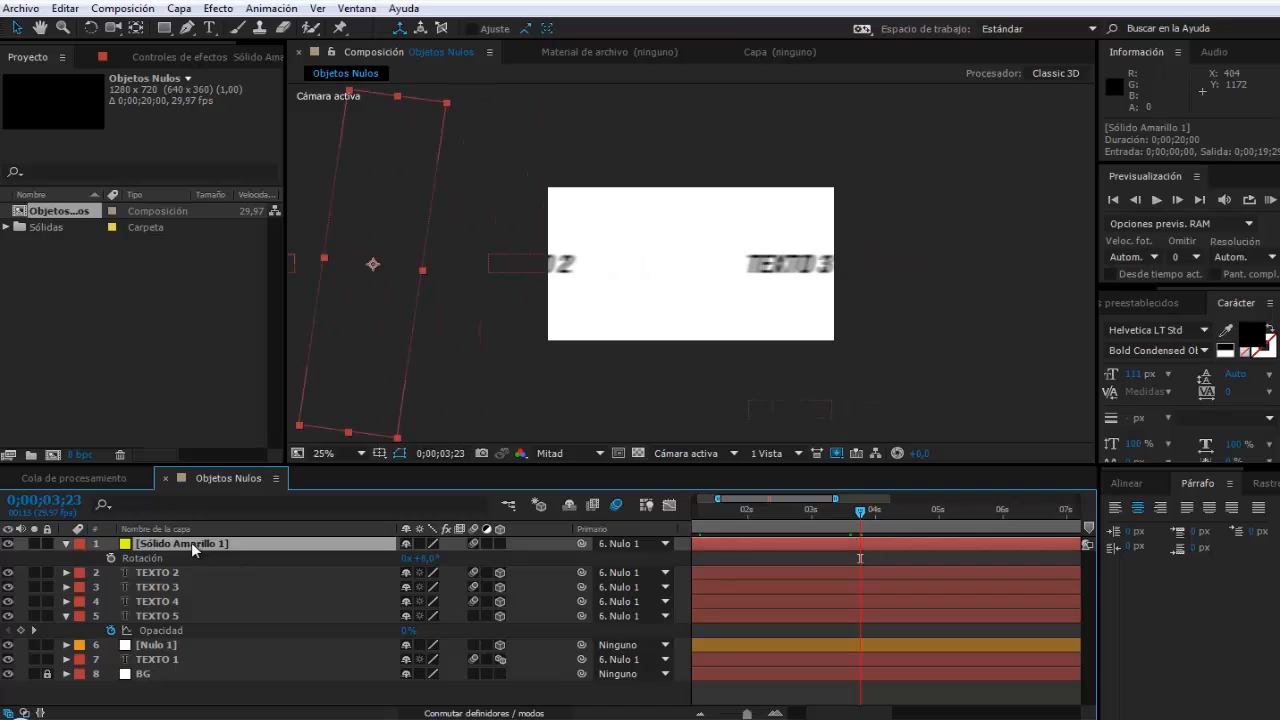
pyautogui.hotkey('ctrl', 'd')
pyautogui.moveTo(343, 370); pyautogui.dragTo(812, 380)
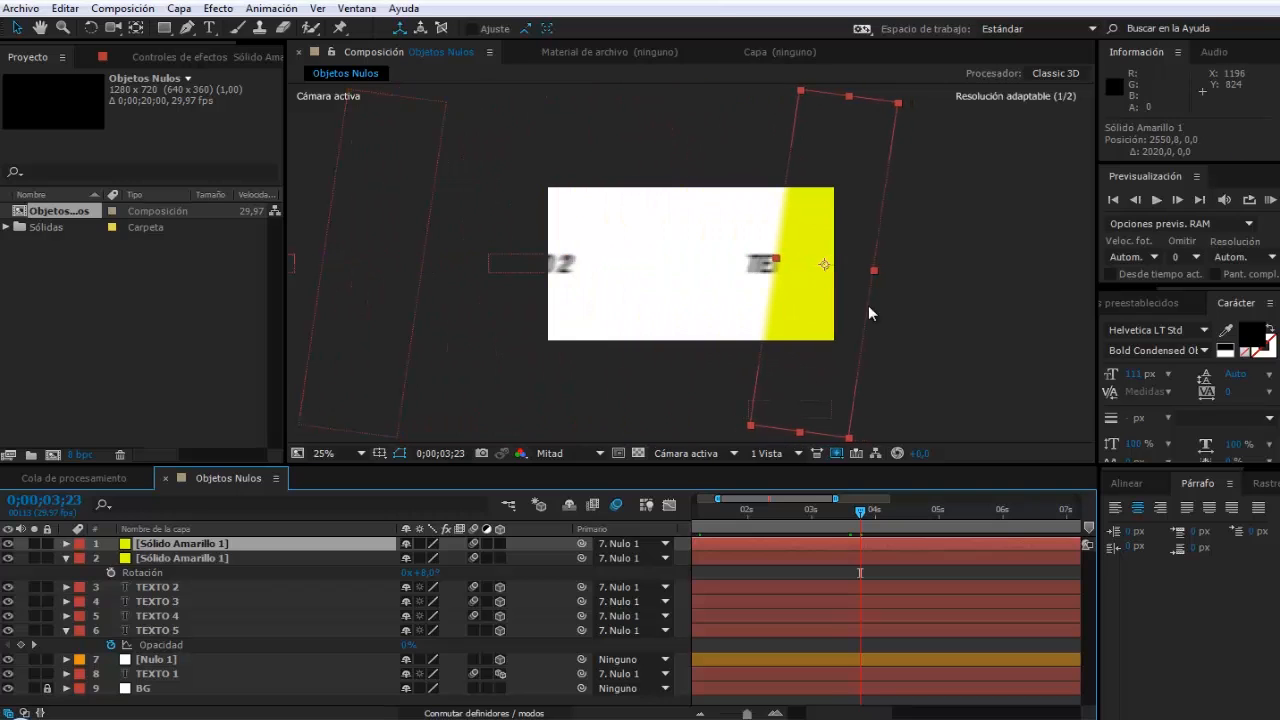
pyautogui.moveTo(875, 270); pyautogui.dragTo(994, 285)
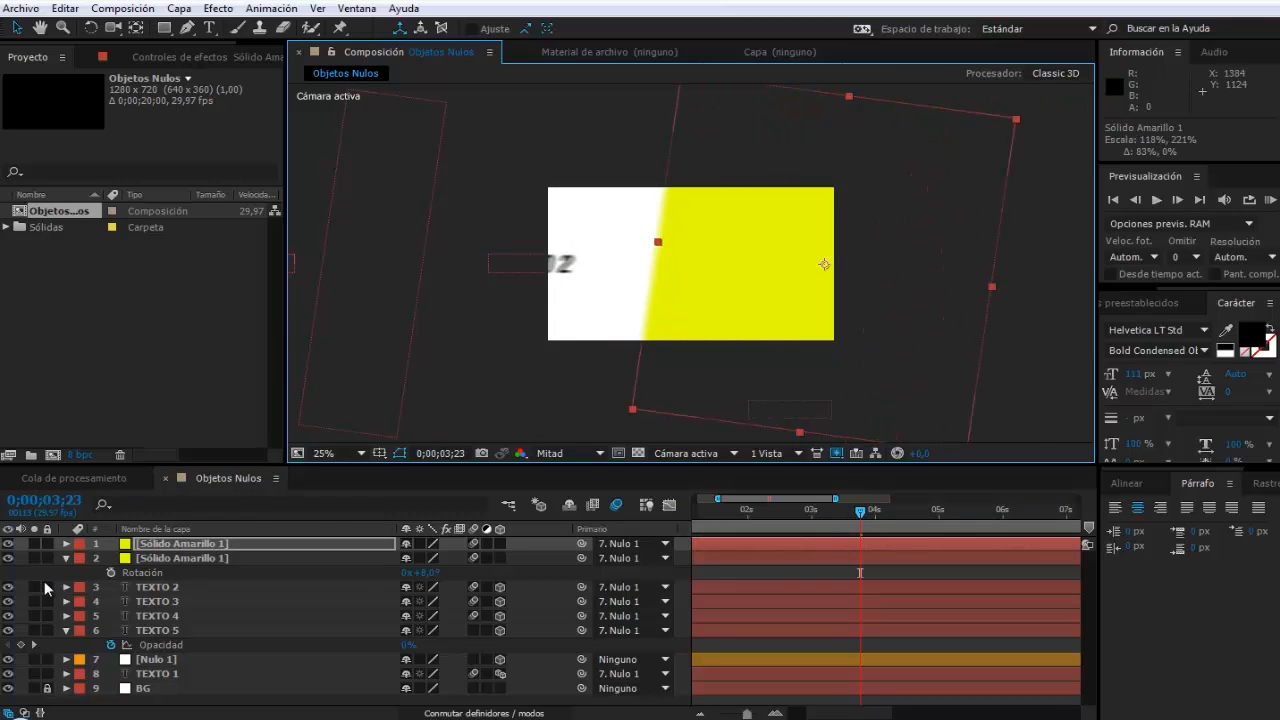
# Step: Place the wide yellow solid below TEXTO 3 in the layer order and shift it 176 px left at 0;00;04;09 to fill the frame
pyautogui.moveTo(166, 562); pyautogui.dragTo(168, 603)
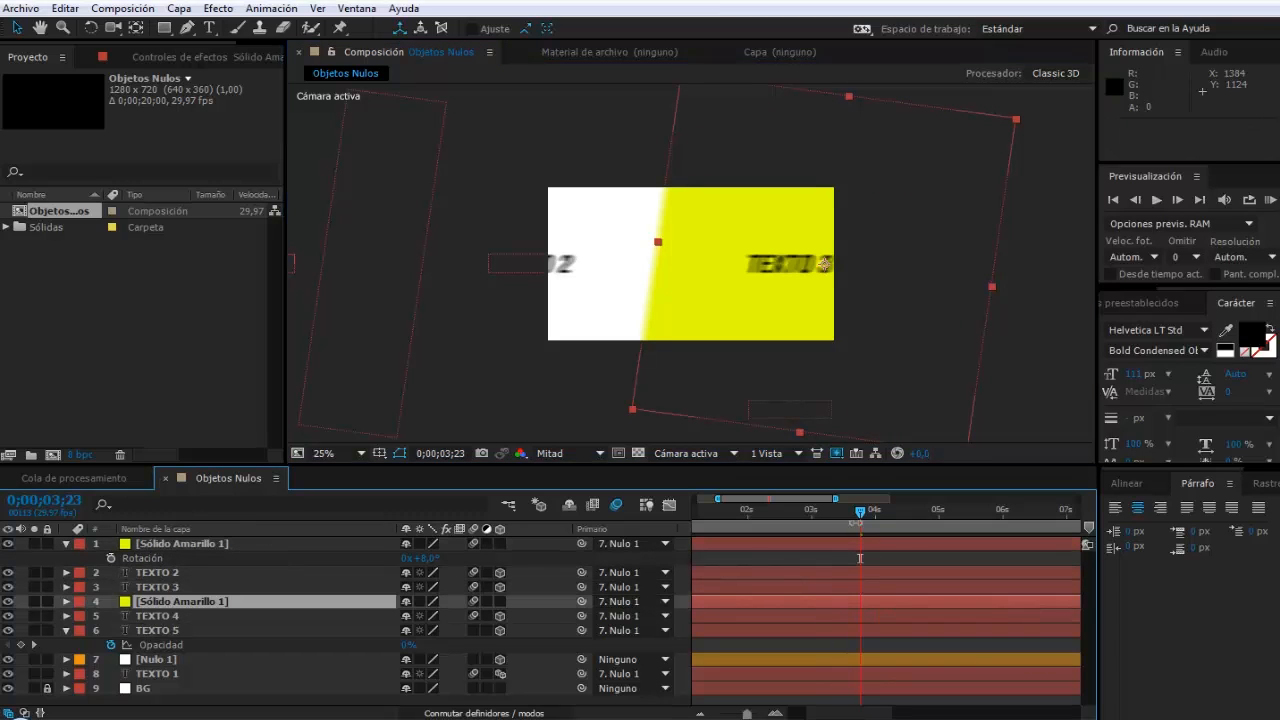
pyautogui.moveTo(860, 514); pyautogui.dragTo(894, 512)
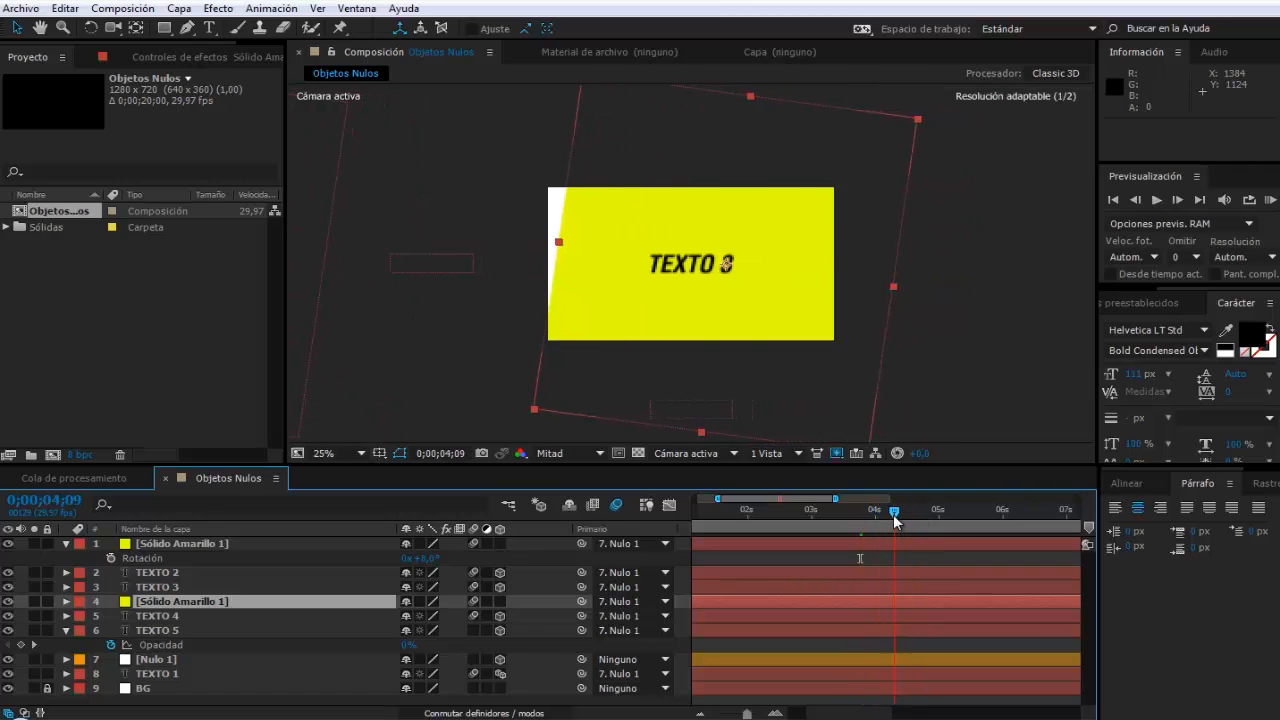
pyautogui.moveTo(746, 326); pyautogui.dragTo(700, 326)
# Step: Review the animation up to 0;00;05;27 and place the wide yellow solid below TEXTO 5 in the layer order
pyautogui.moveTo(893, 512); pyautogui.dragTo(920, 523)
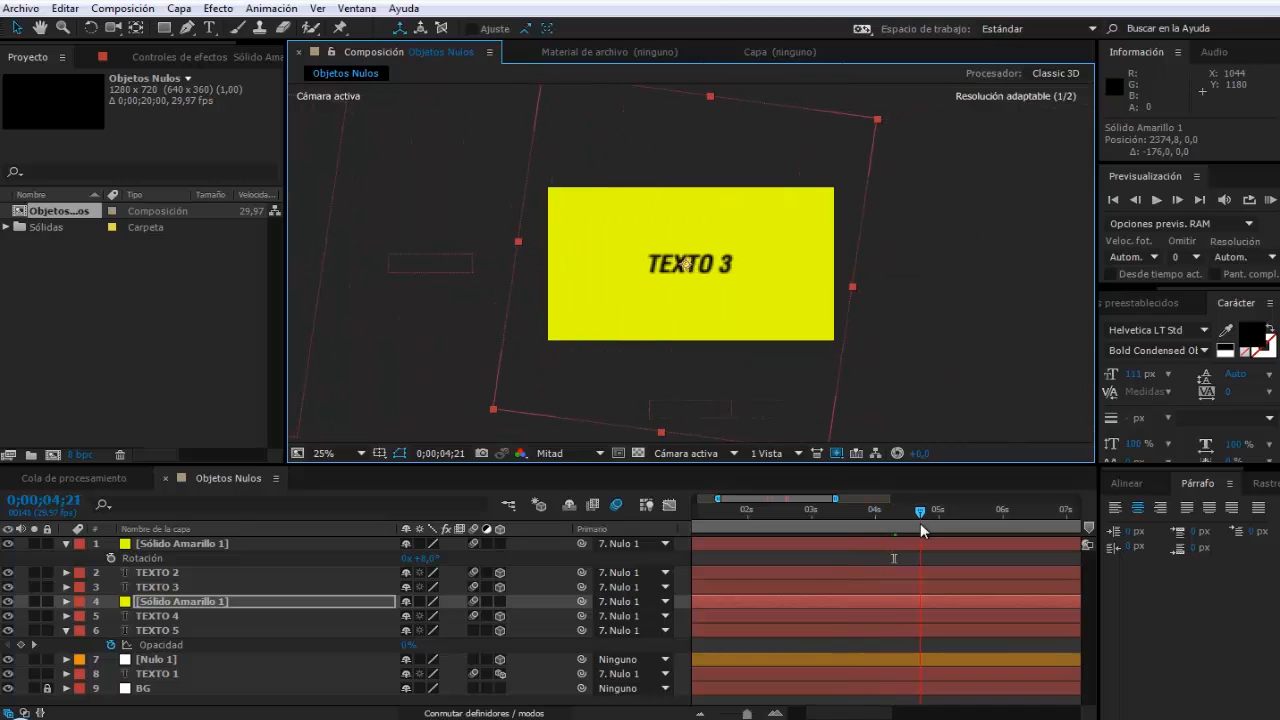
pyautogui.hscroll(5, 858, 712)
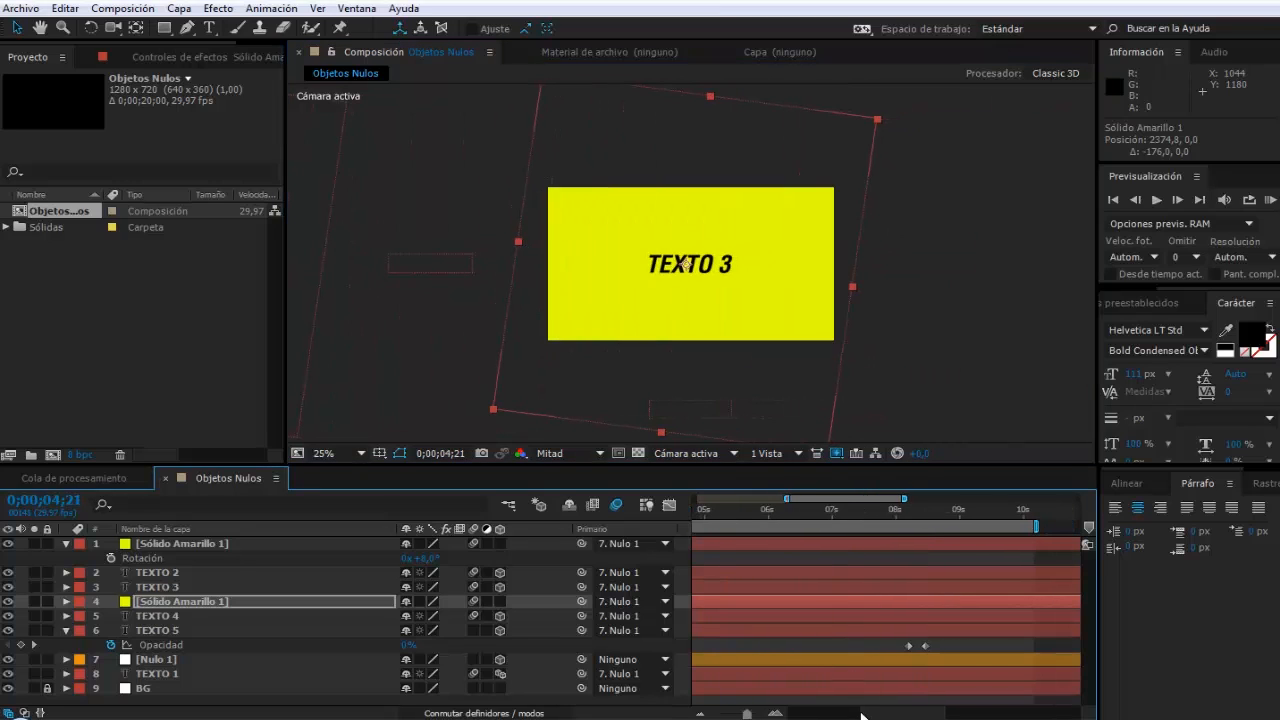
pyautogui.hscroll(-2, 860, 714)
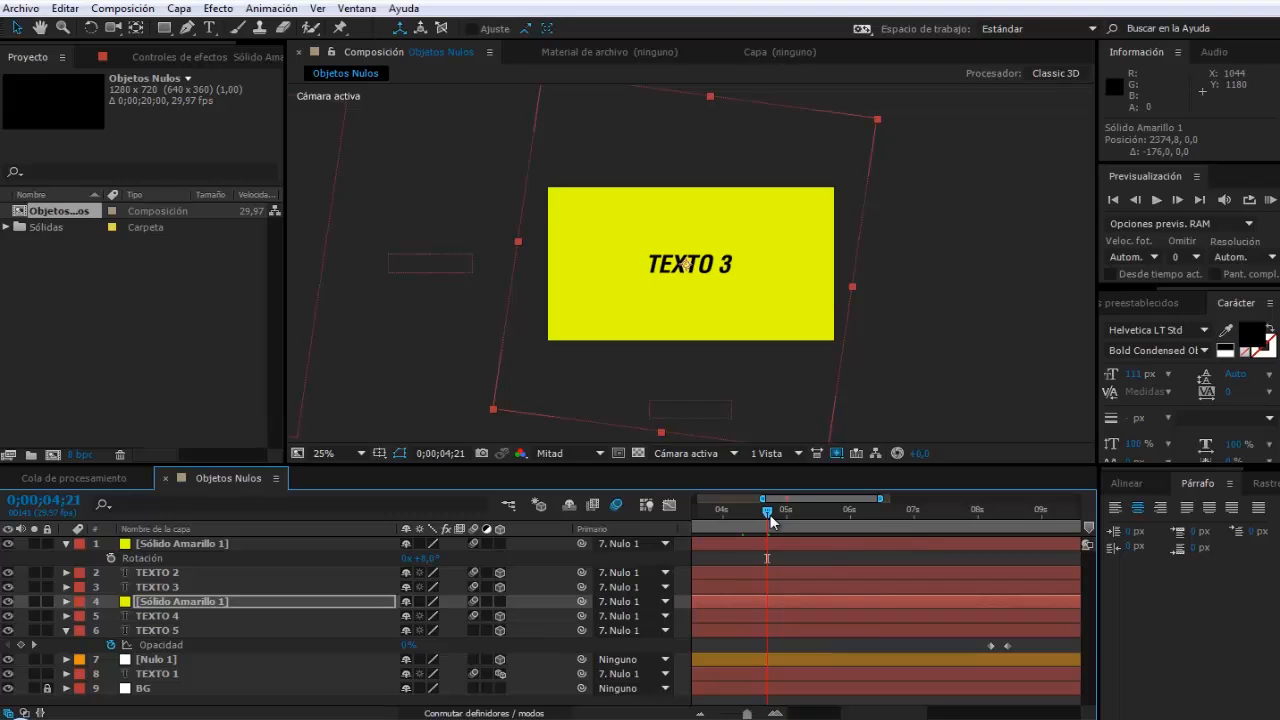
pyautogui.moveTo(771, 520); pyautogui.dragTo(841, 526)
pyautogui.hscroll(2, 866, 716)
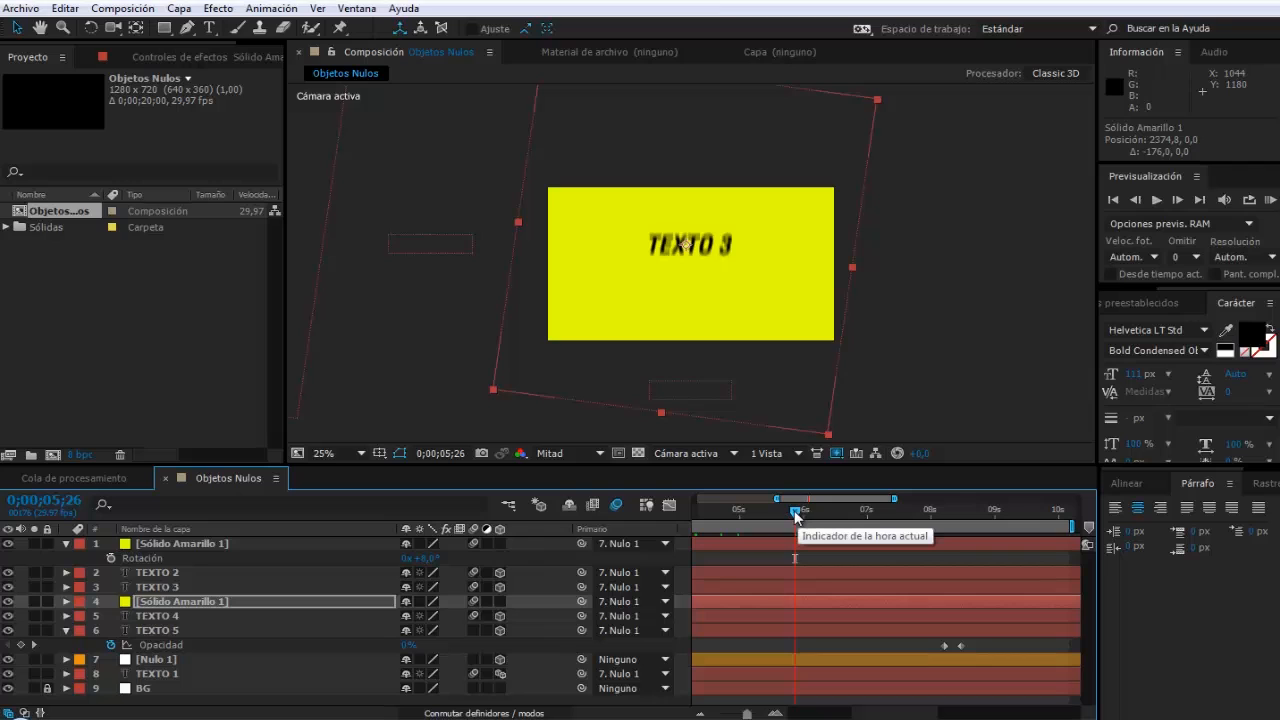
pyautogui.moveTo(795, 515)
pyautogui.mouseDown()
pyautogui.moveTo(947, 531)
pyautogui.moveTo(785, 536)
pyautogui.moveTo(796, 540)
pyautogui.mouseUp()
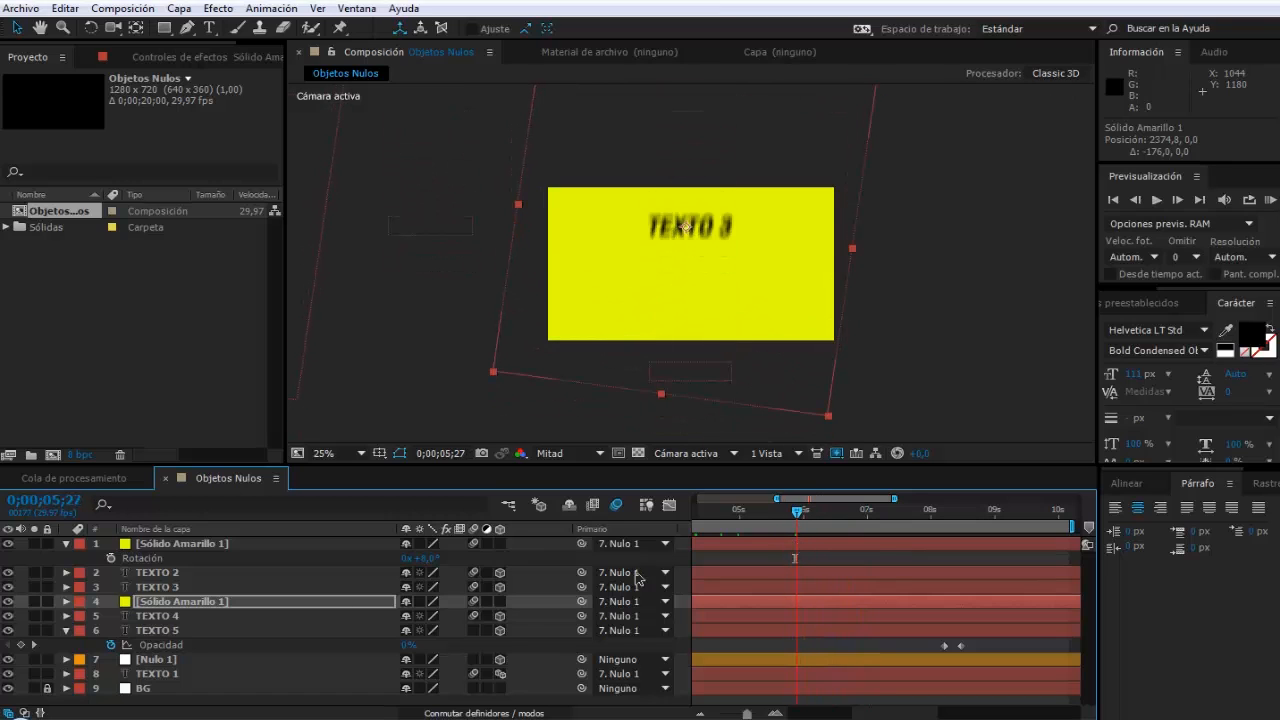
pyautogui.moveTo(172, 603); pyautogui.dragTo(165, 647)
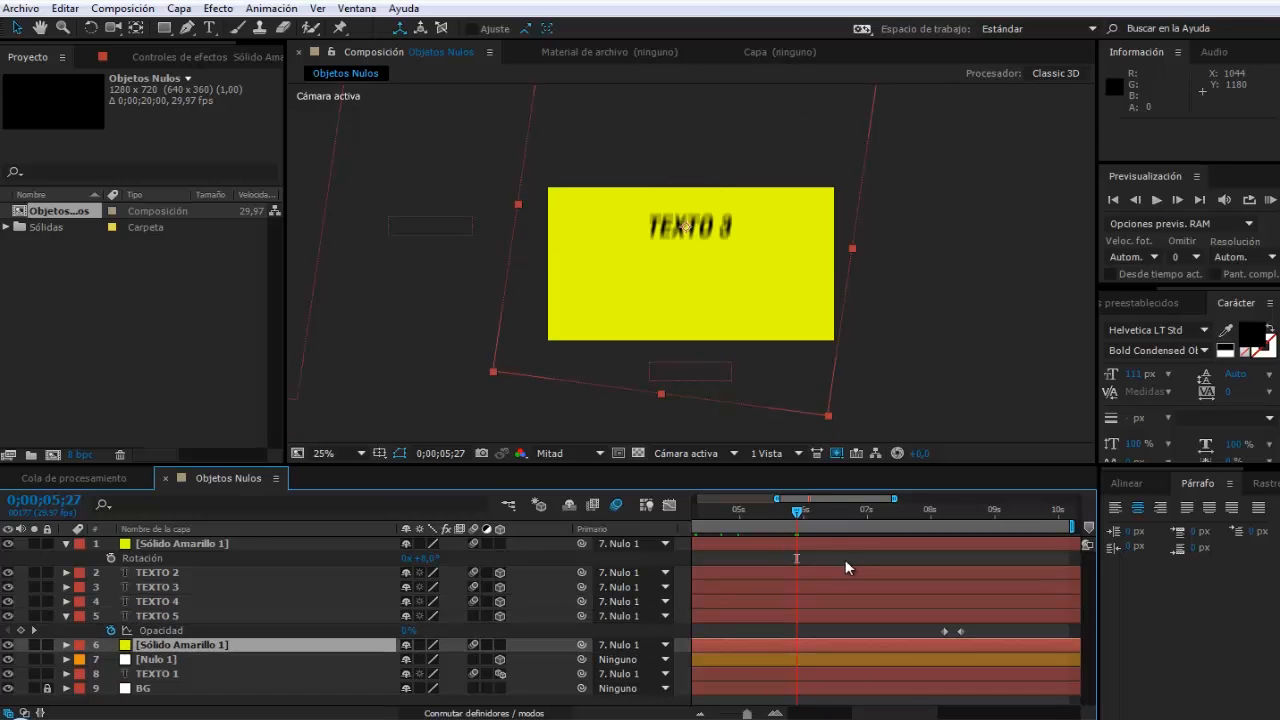
# Step: Keyframe the wide yellow solid's position at 0;00;05;25 and raise it to about Y -738 at 0;00;06;18, clear of the frame
pyautogui.moveTo(796, 514); pyautogui.dragTo(858, 520)
pyautogui.moveTo(938, 535); pyautogui.dragTo(889, 541)
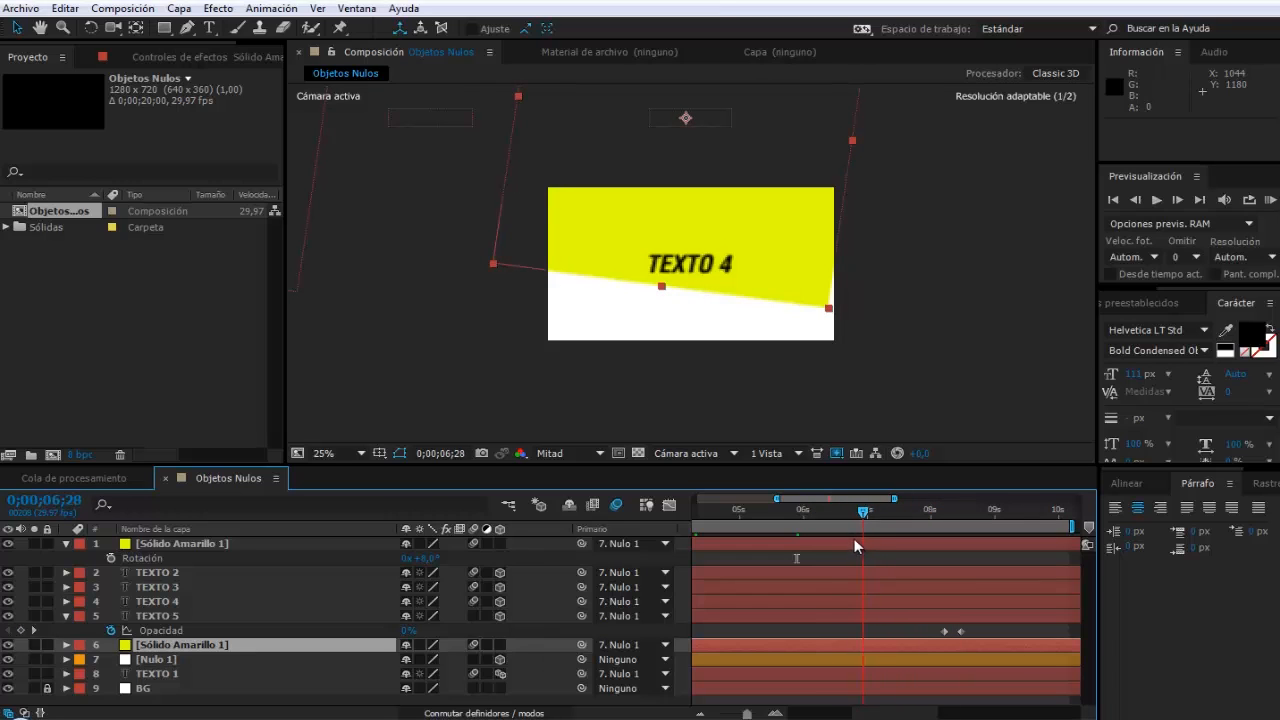
pyautogui.moveTo(845, 536); pyautogui.dragTo(837, 535)
pyautogui.moveTo(917, 540); pyautogui.dragTo(790, 558)
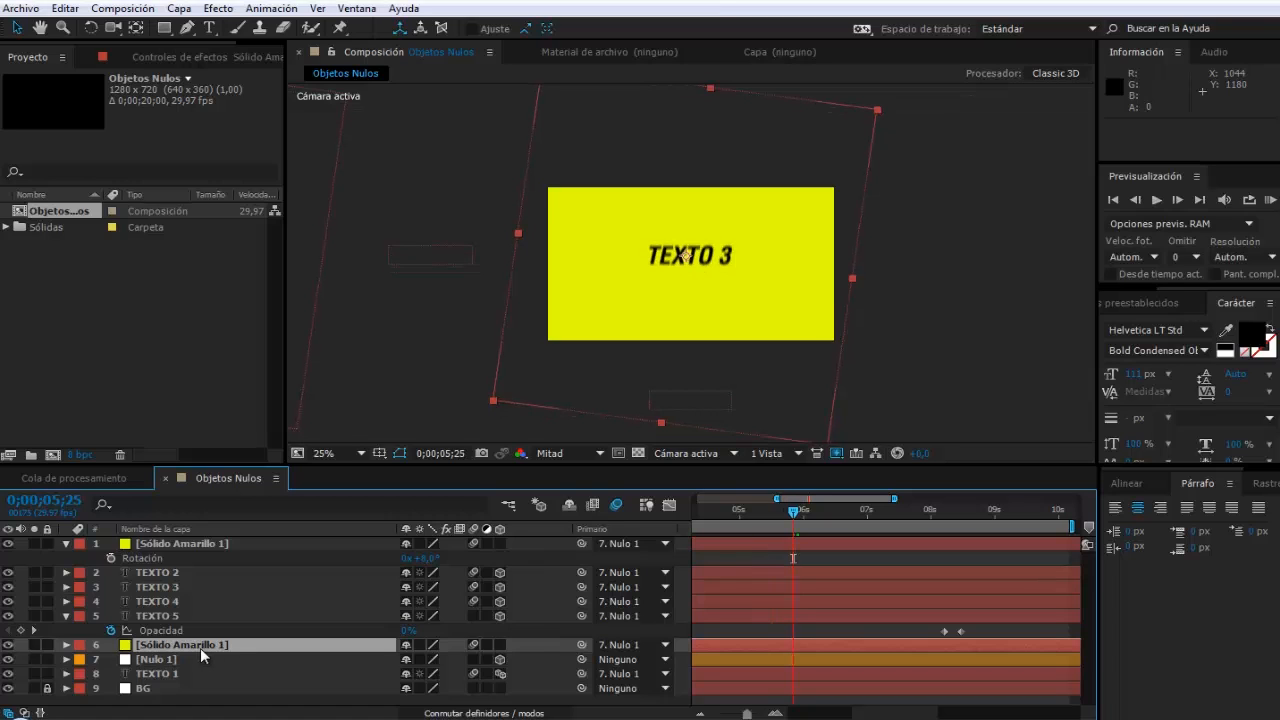
pyautogui.press('p')
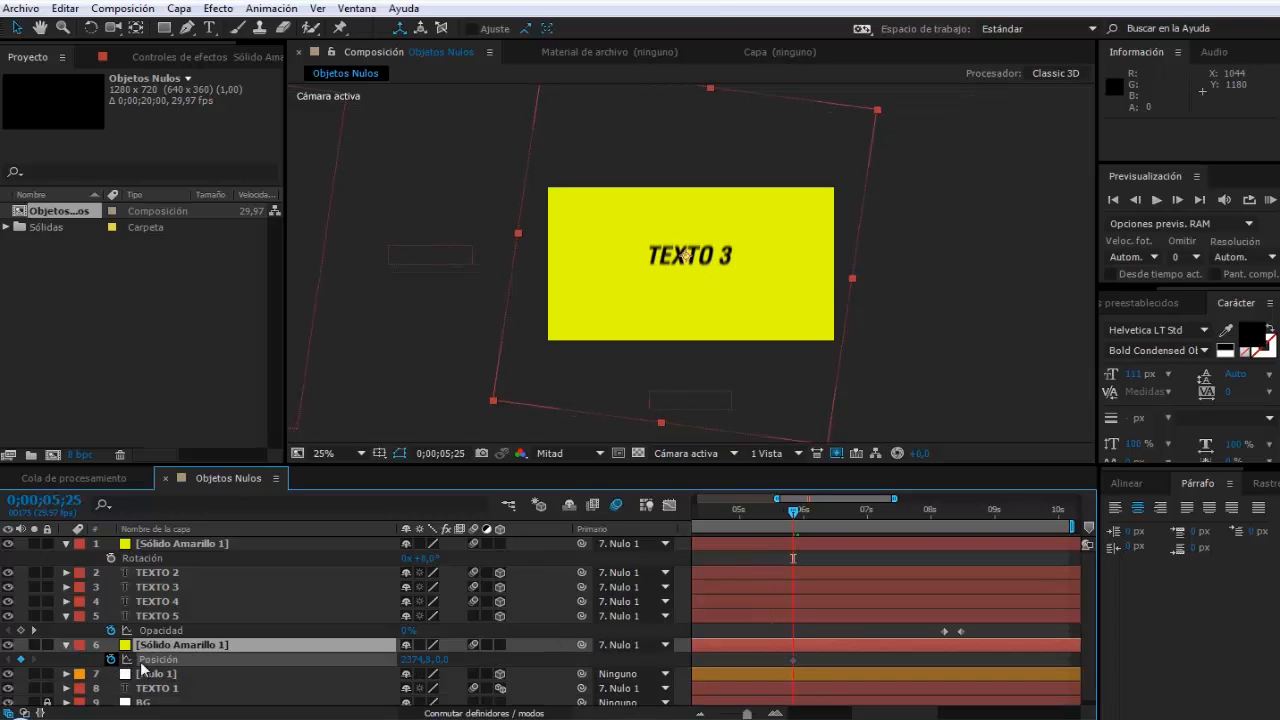
pyautogui.moveTo(795, 515); pyautogui.dragTo(841, 514)
pyautogui.moveTo(432, 660); pyautogui.dragTo(277, 661)
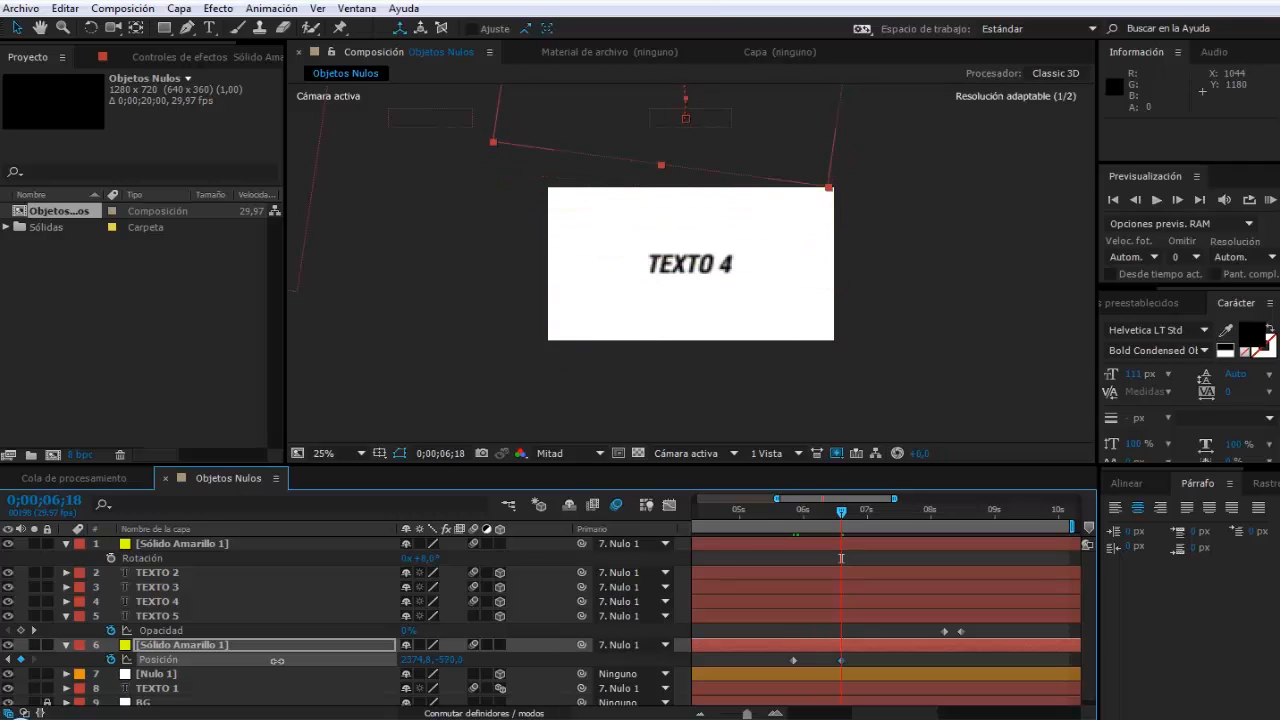
# Step: Shift the wide yellow solid's first position keyframe earlier to about 5.5 seconds and review the animation through 0;00;09;12
pyautogui.click(779, 512)
pyautogui.moveTo(775, 513); pyautogui.dragTo(805, 525)
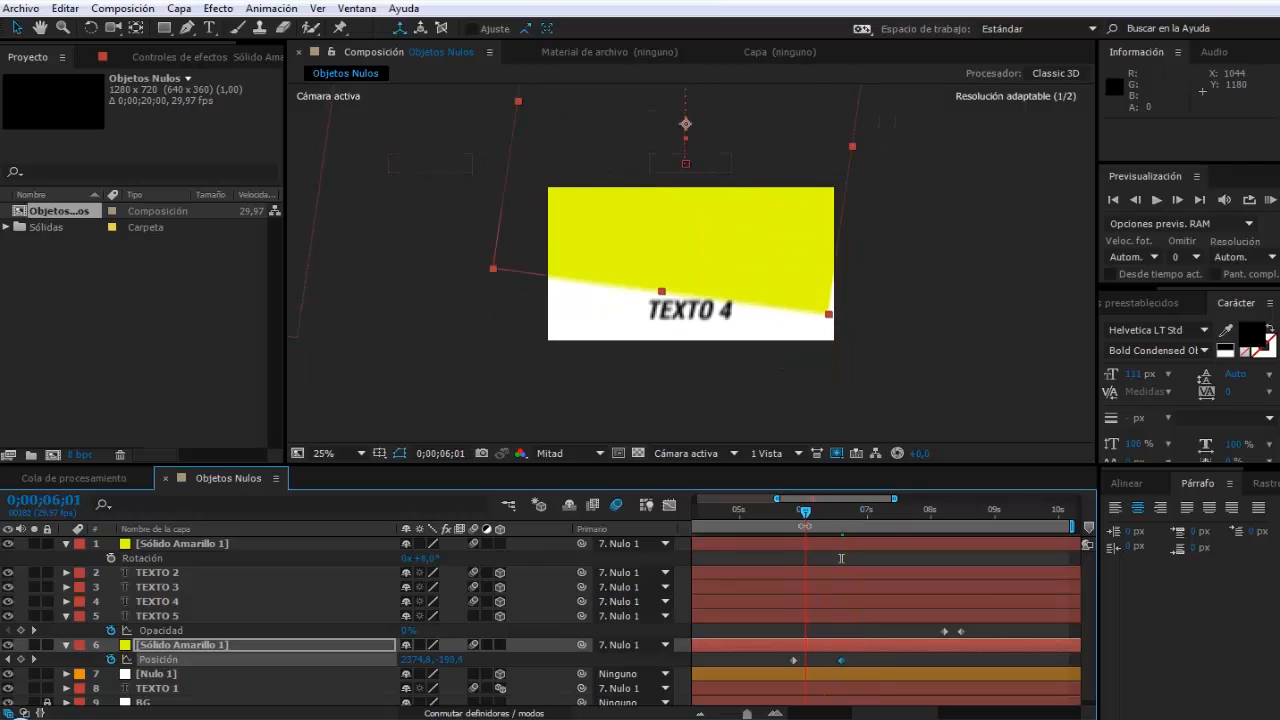
pyautogui.moveTo(771, 668); pyautogui.dragTo(767, 661)
pyautogui.moveTo(745, 511); pyautogui.dragTo(1019, 560)
pyautogui.moveTo(746, 713); pyautogui.dragTo(700, 715)
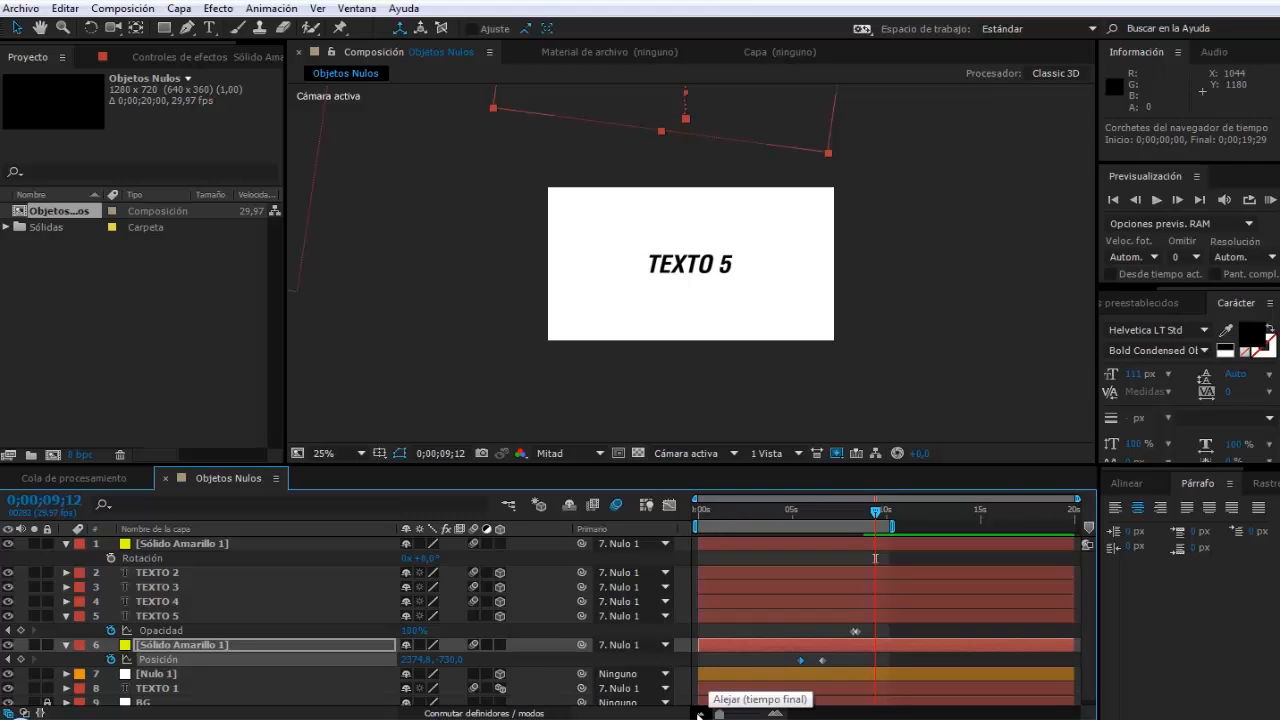
# Step: Collapse the displayed properties of both yellow solids and TEXTO 5, leaving no layer selected
pyautogui.press('p')
pyautogui.click(160, 616)
pyautogui.press('t')
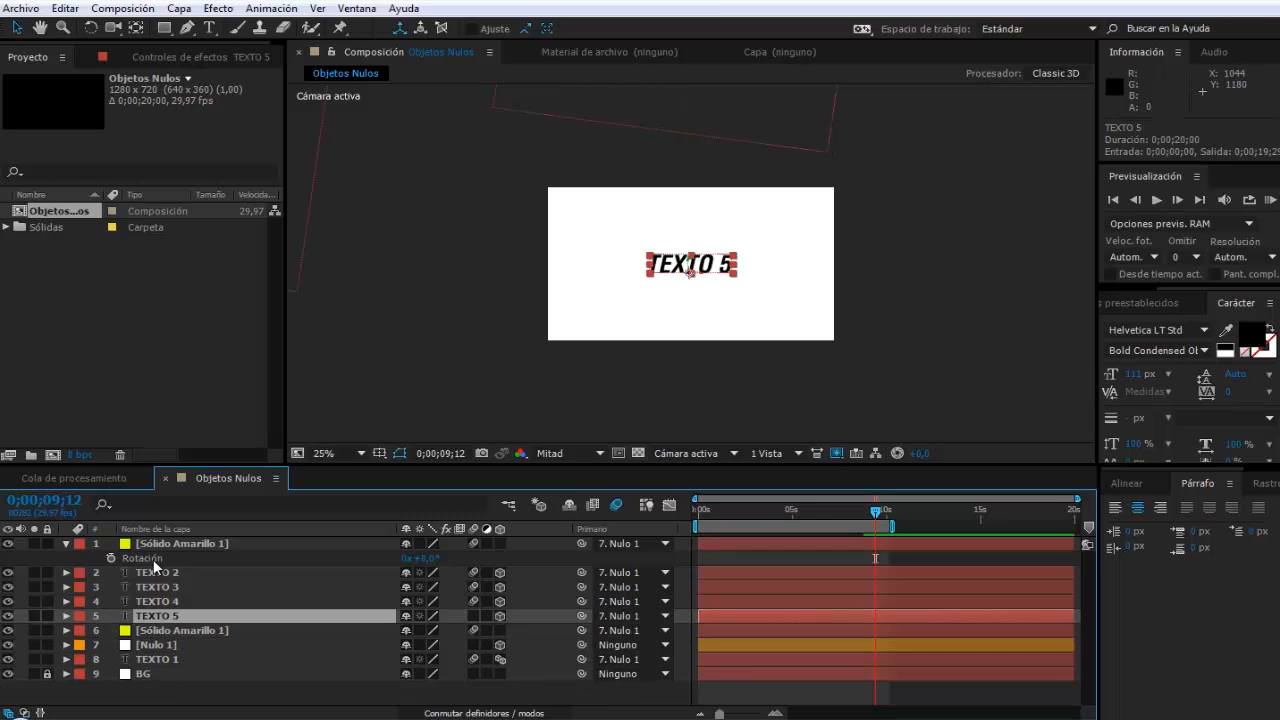
pyautogui.click(163, 546)
pyautogui.press('r')
pyautogui.click(222, 677)
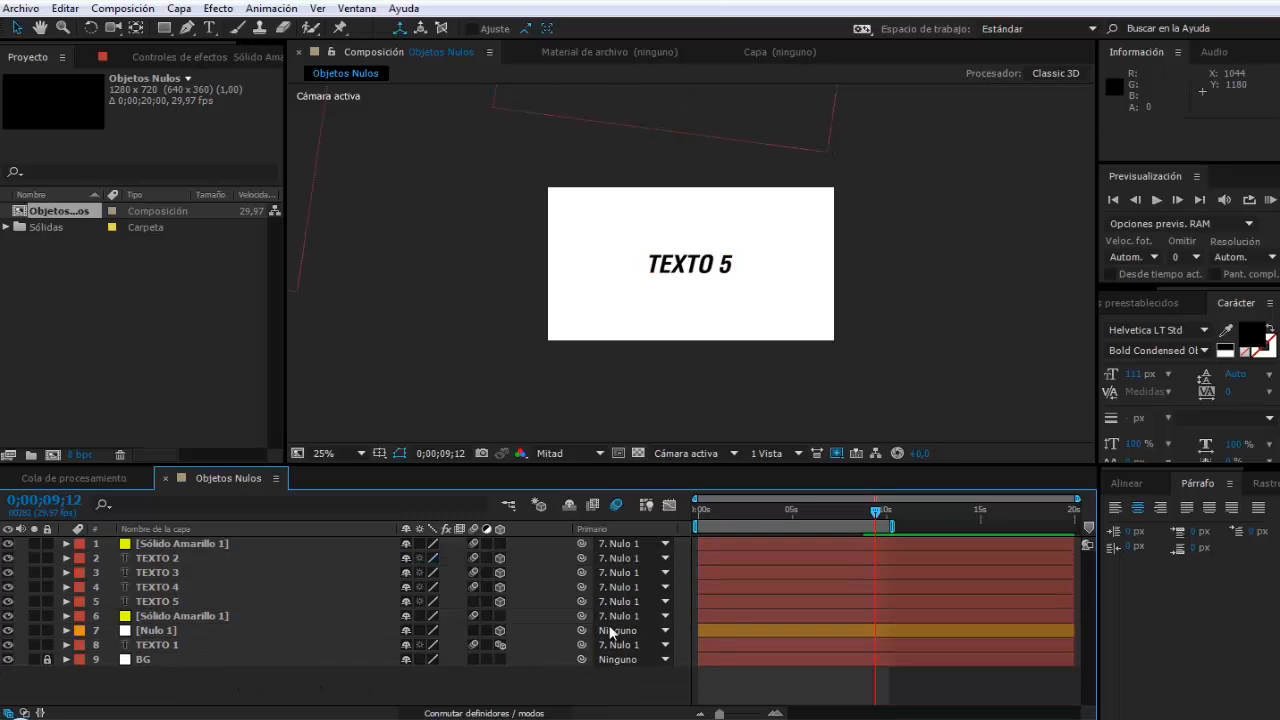
# Step: Move Nulo 1 below TEXTO 1 in the layer order, briefly select the seven layers above it and clear the selection
pyautogui.moveTo(154, 633); pyautogui.dragTo(154, 654)
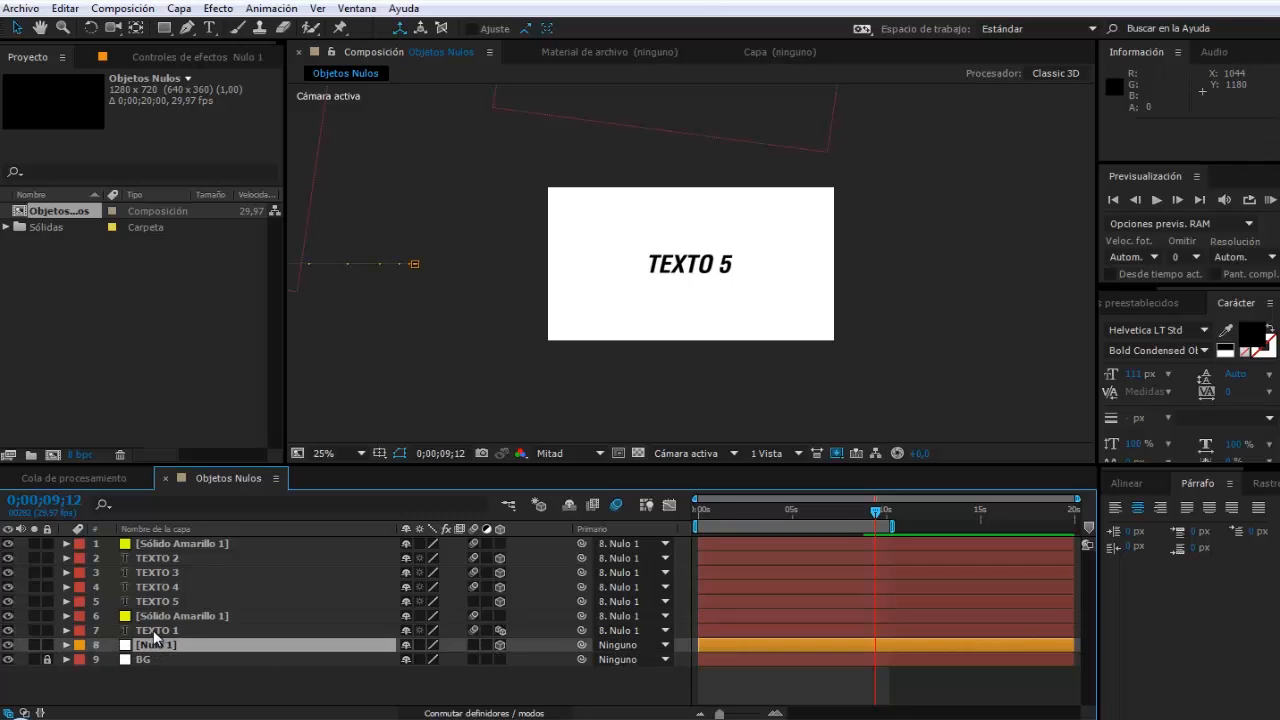
pyautogui.click(160, 631)
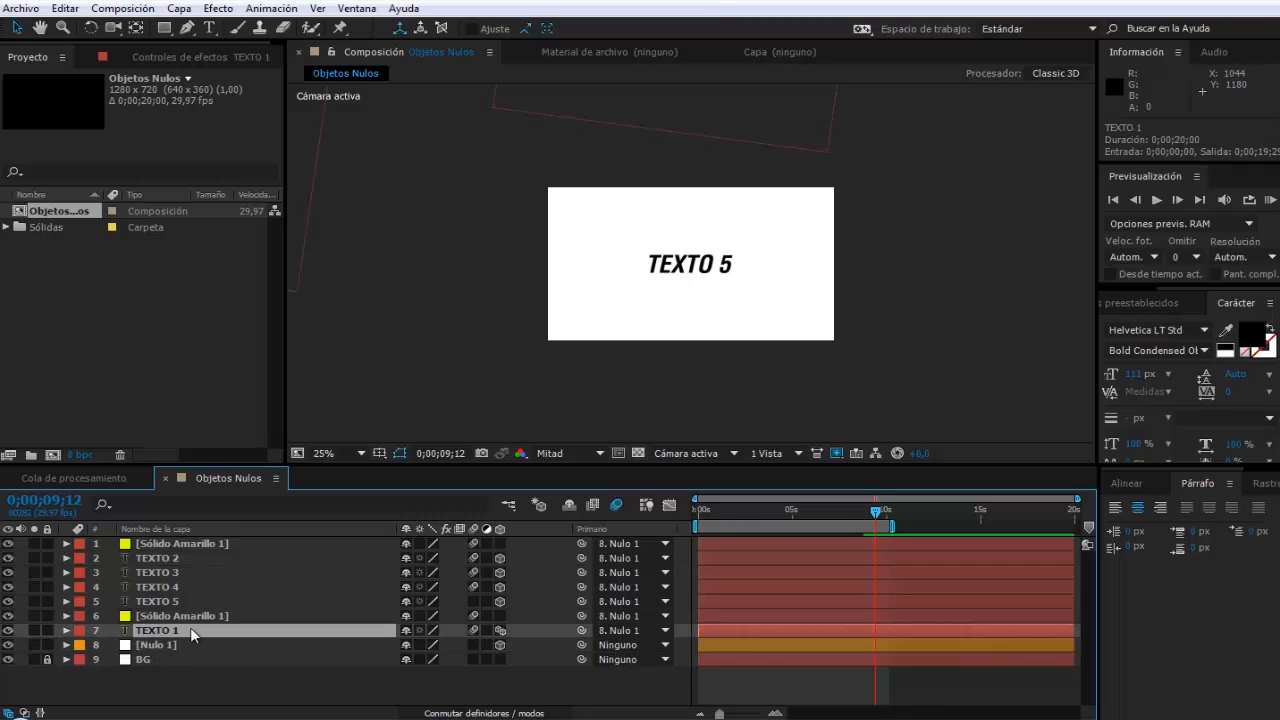
pyautogui.keyDown('shift'); pyautogui.click(177, 543); pyautogui.keyUp('shift')
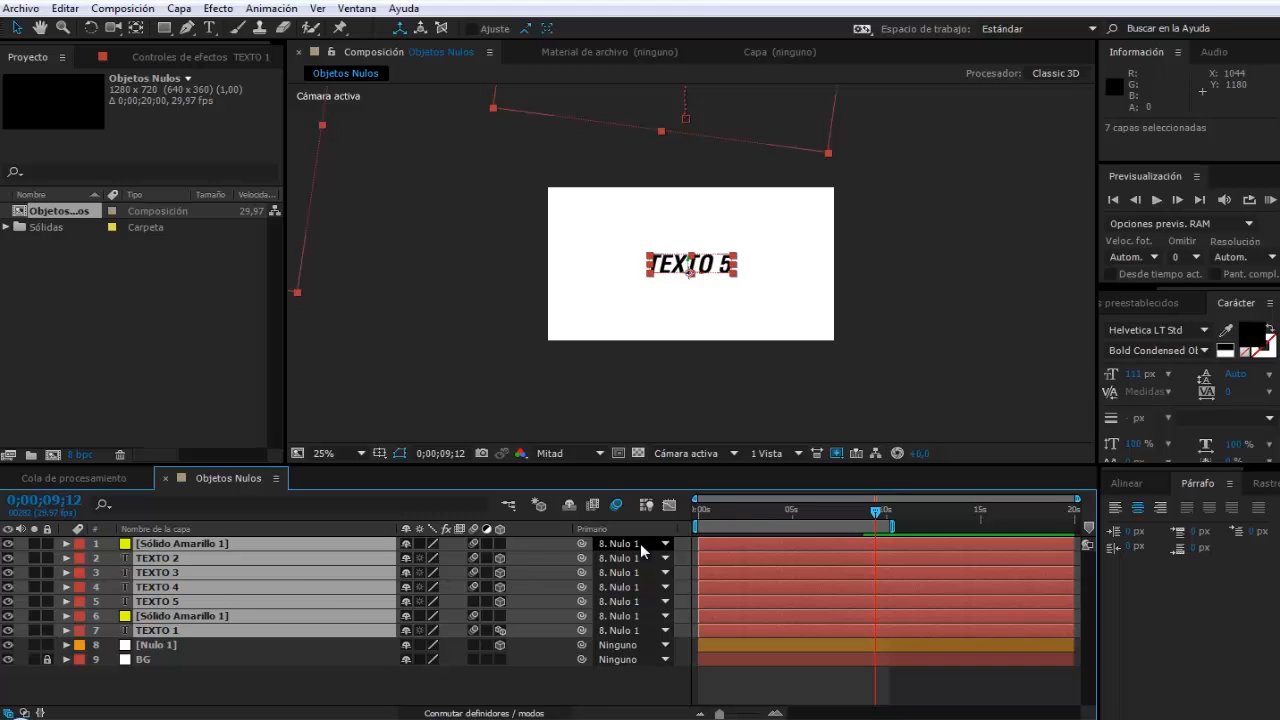
pyautogui.click(603, 684)
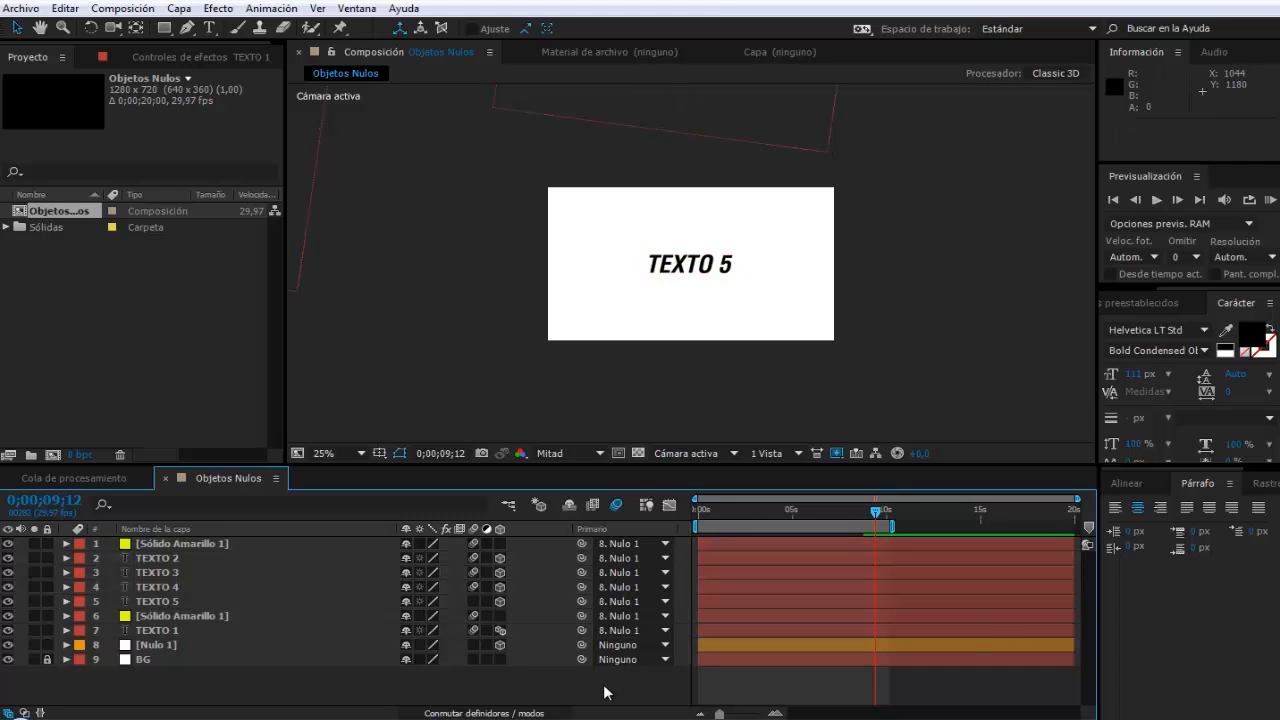